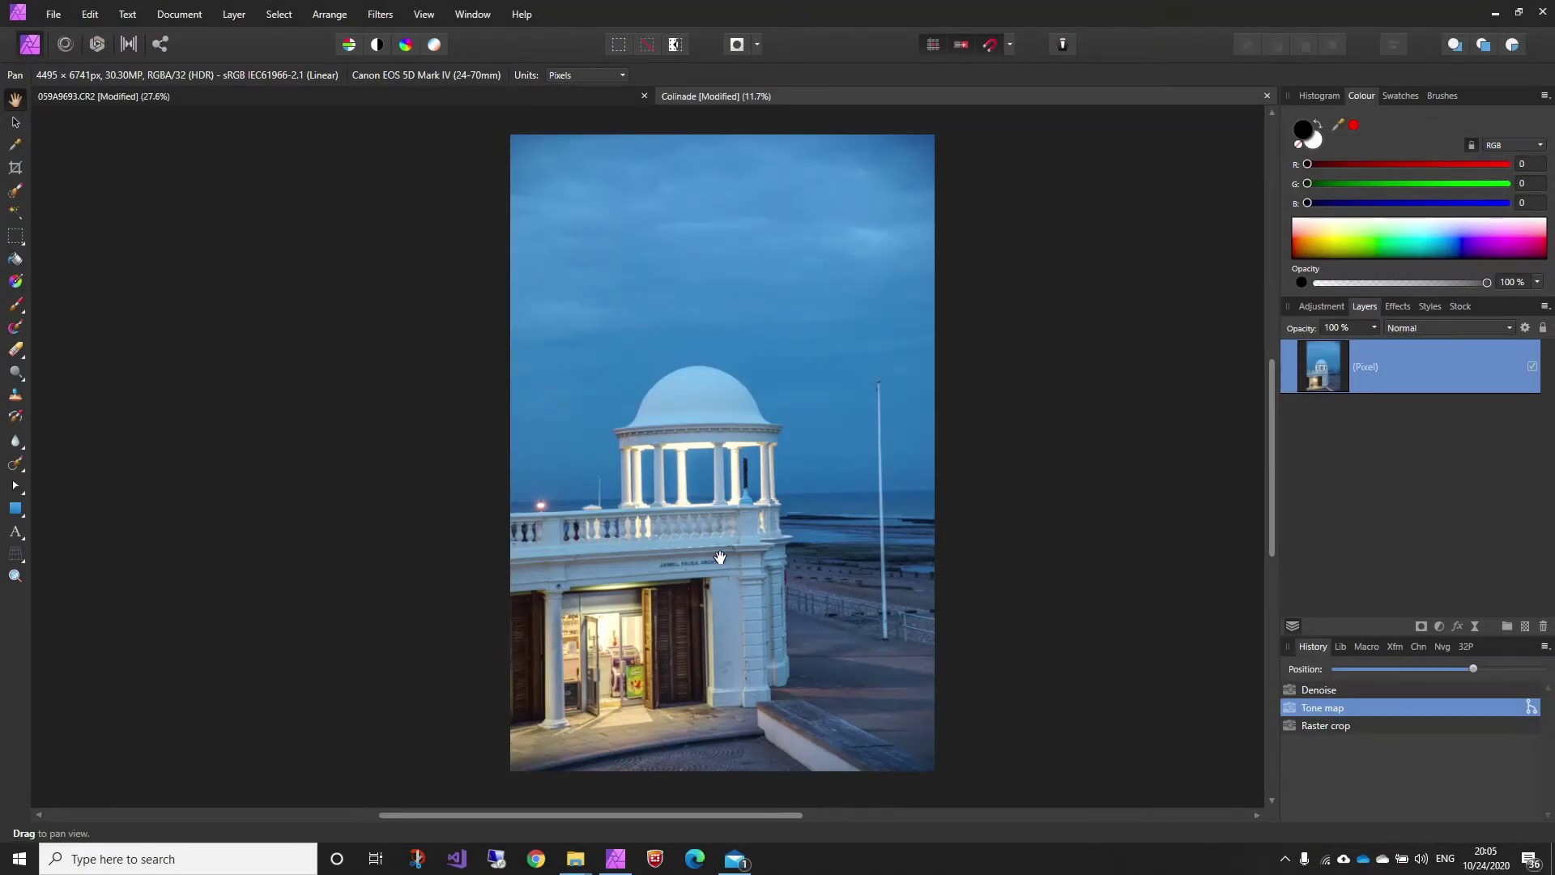
# Step: Level the rotunda photo with a Crop-tool Straighten line drawn along the dome's cornice
pyautogui.scroll(1, 715, 547)
pyautogui.scroll(1, 715, 547)
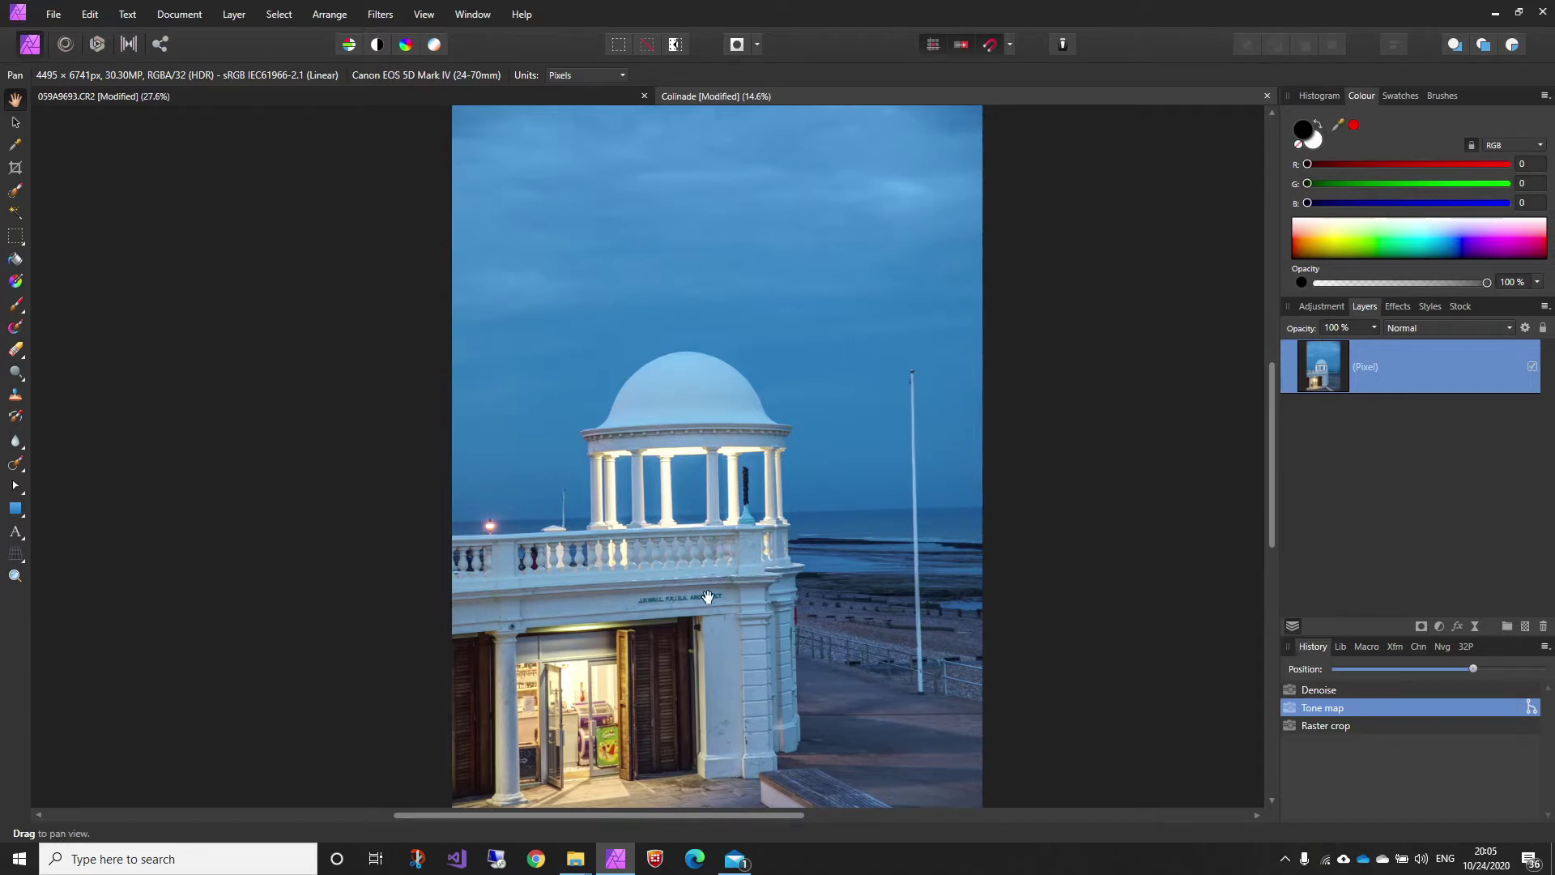
pyautogui.moveTo(436, 610); pyautogui.dragTo(434, 610)
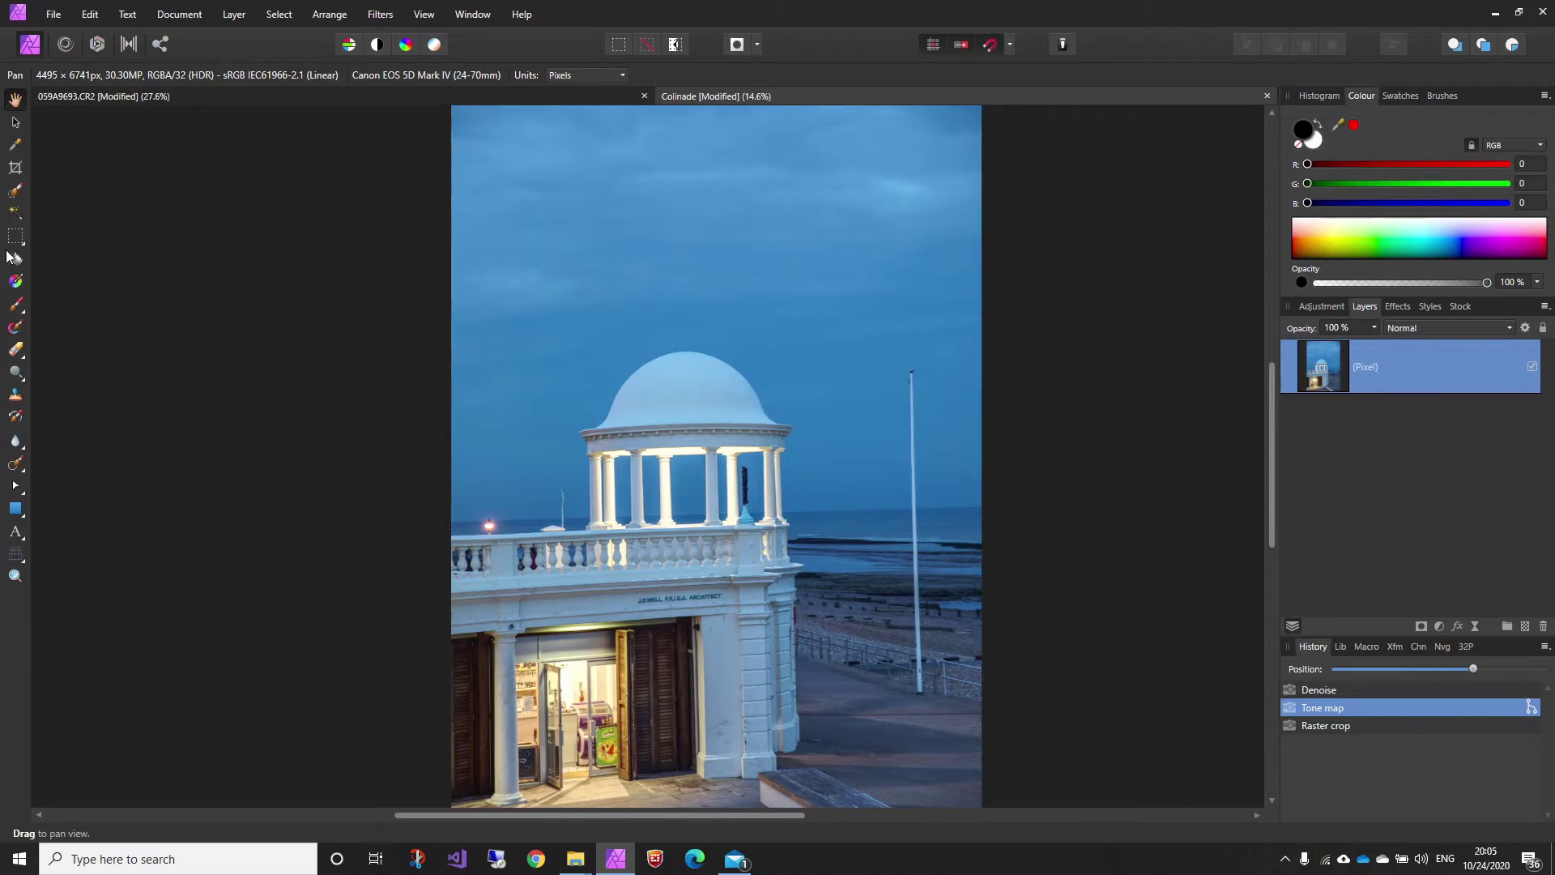
pyautogui.click(16, 169)
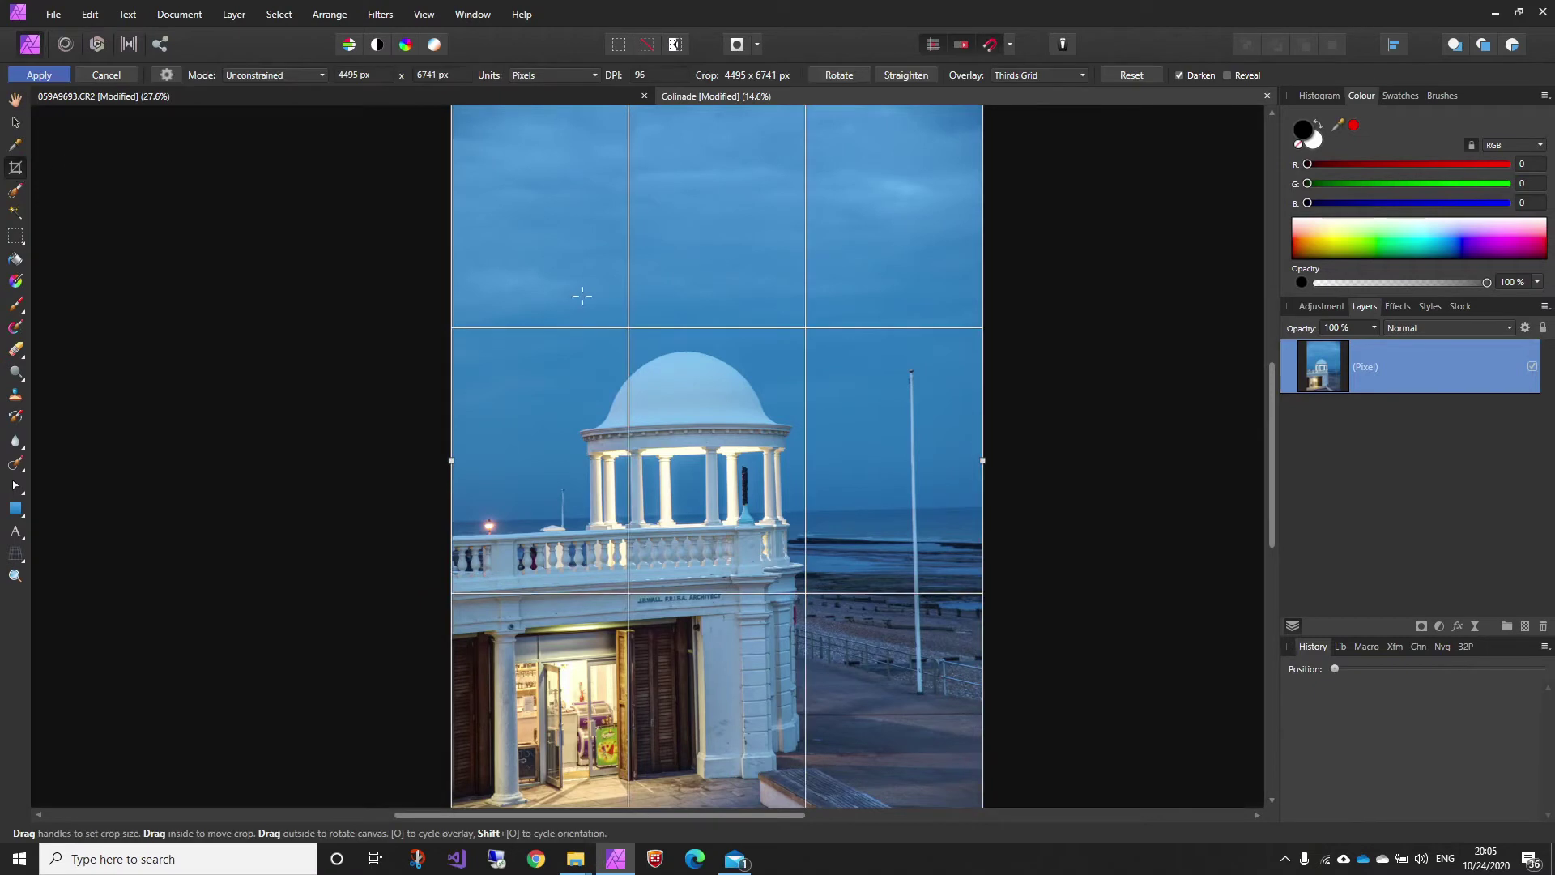
pyautogui.click(902, 74)
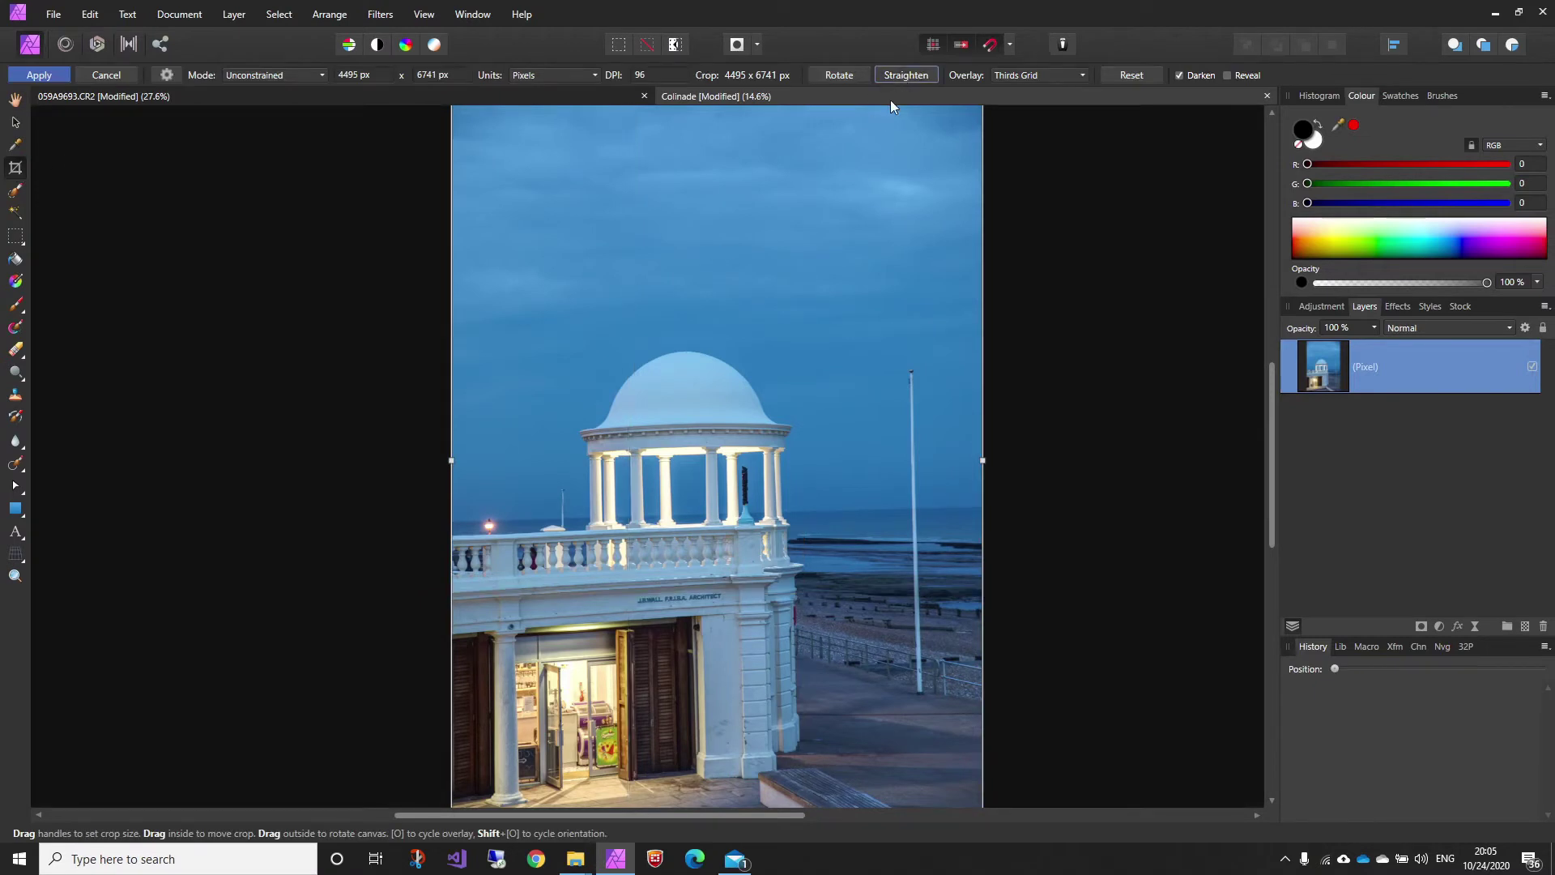
pyautogui.scroll(2, 678, 567)
pyautogui.click(679, 566)
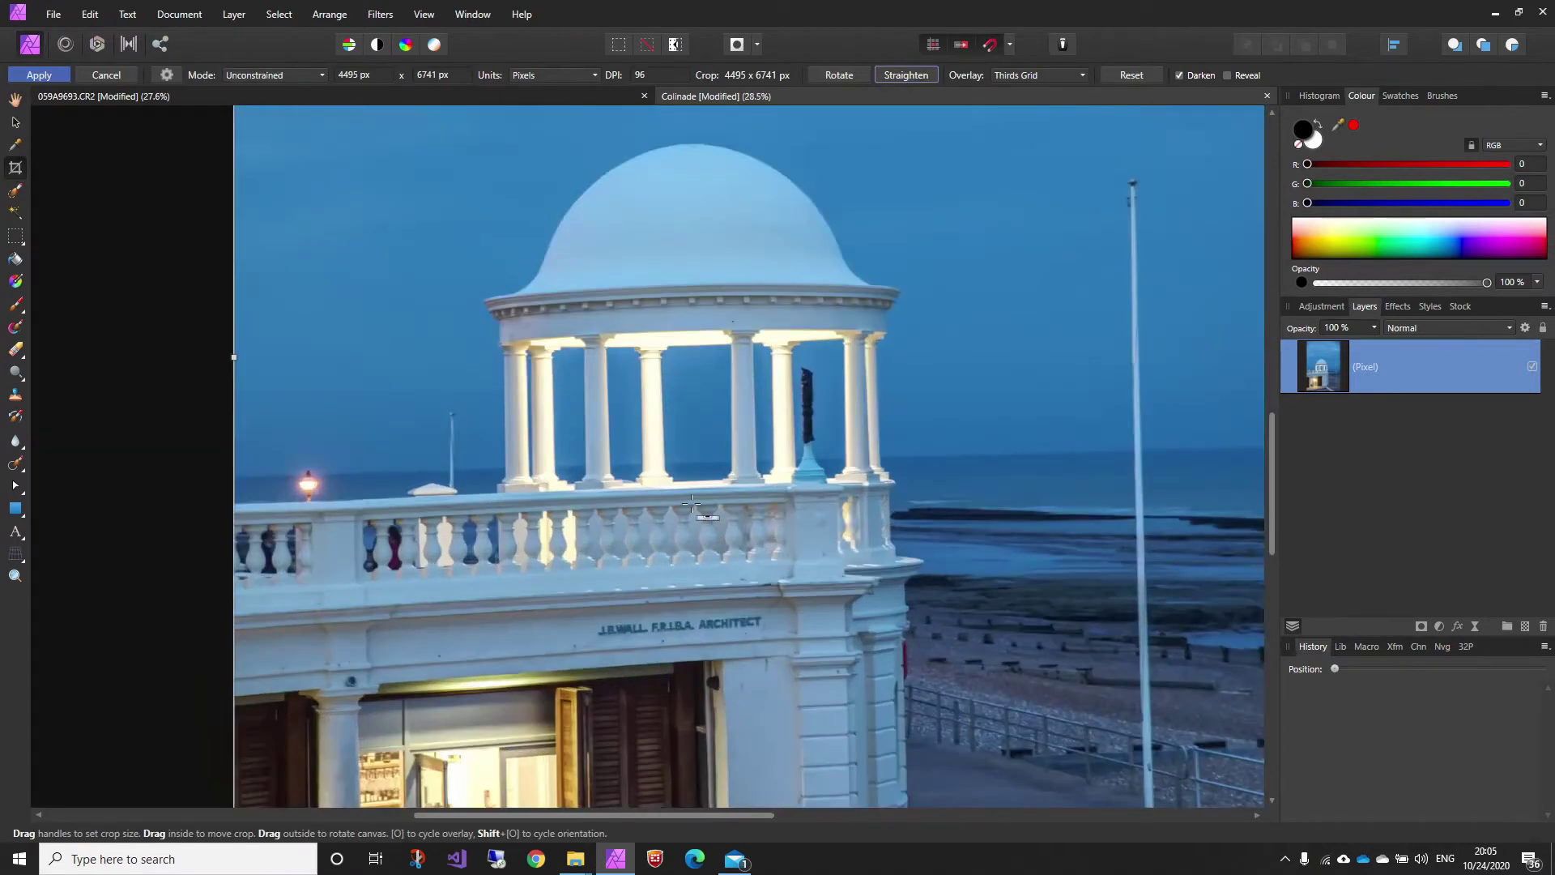
pyautogui.scroll(2, 678, 567)
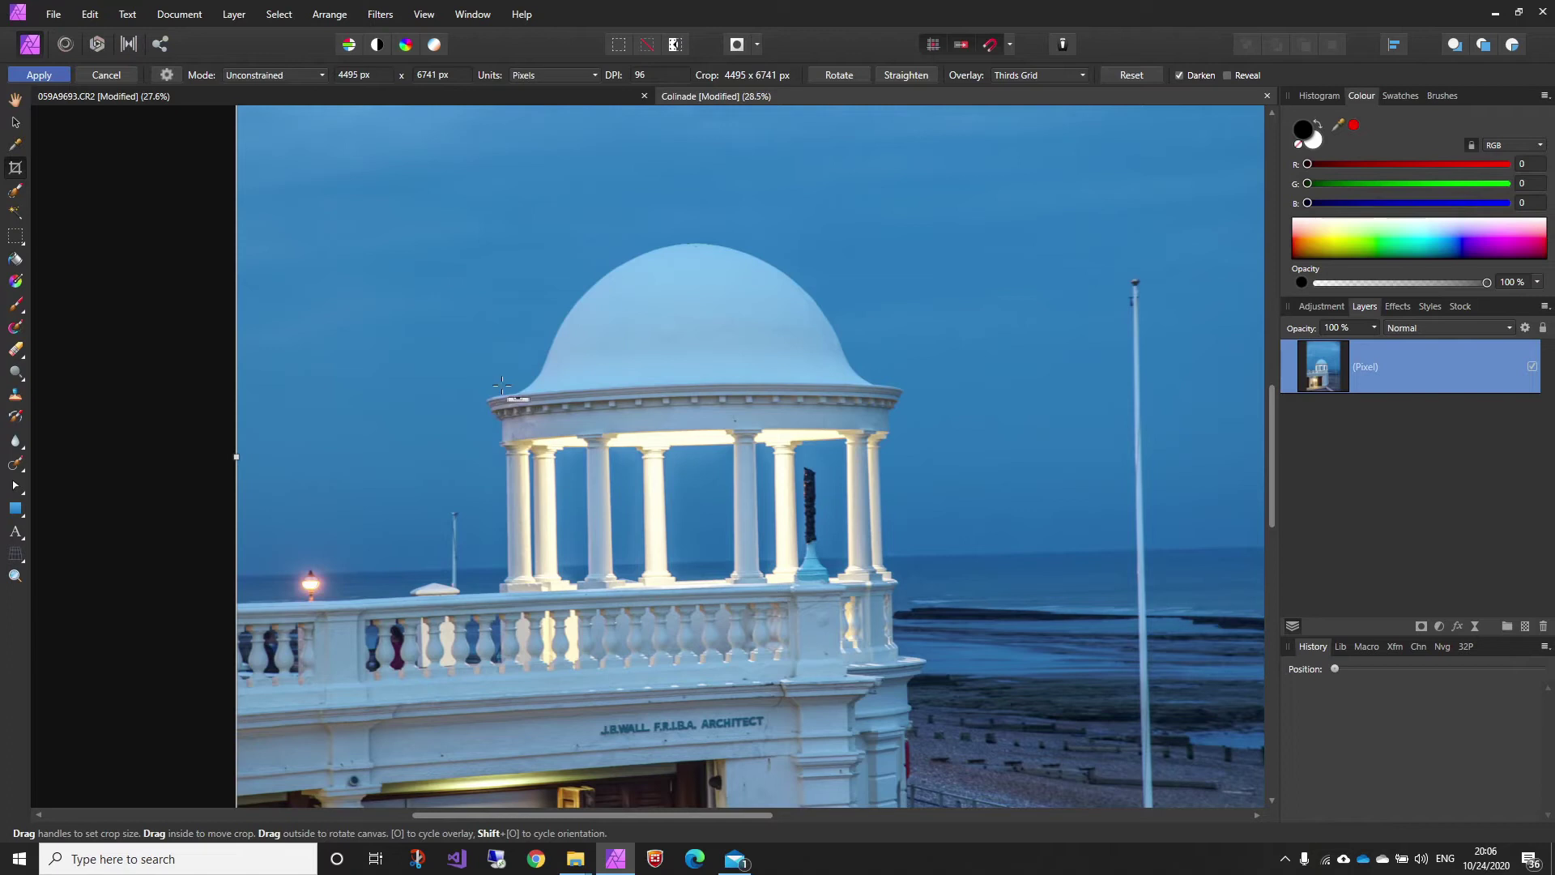
pyautogui.scroll(4, 488, 404)
pyautogui.moveTo(527, 429); pyautogui.dragTo(295, 391)
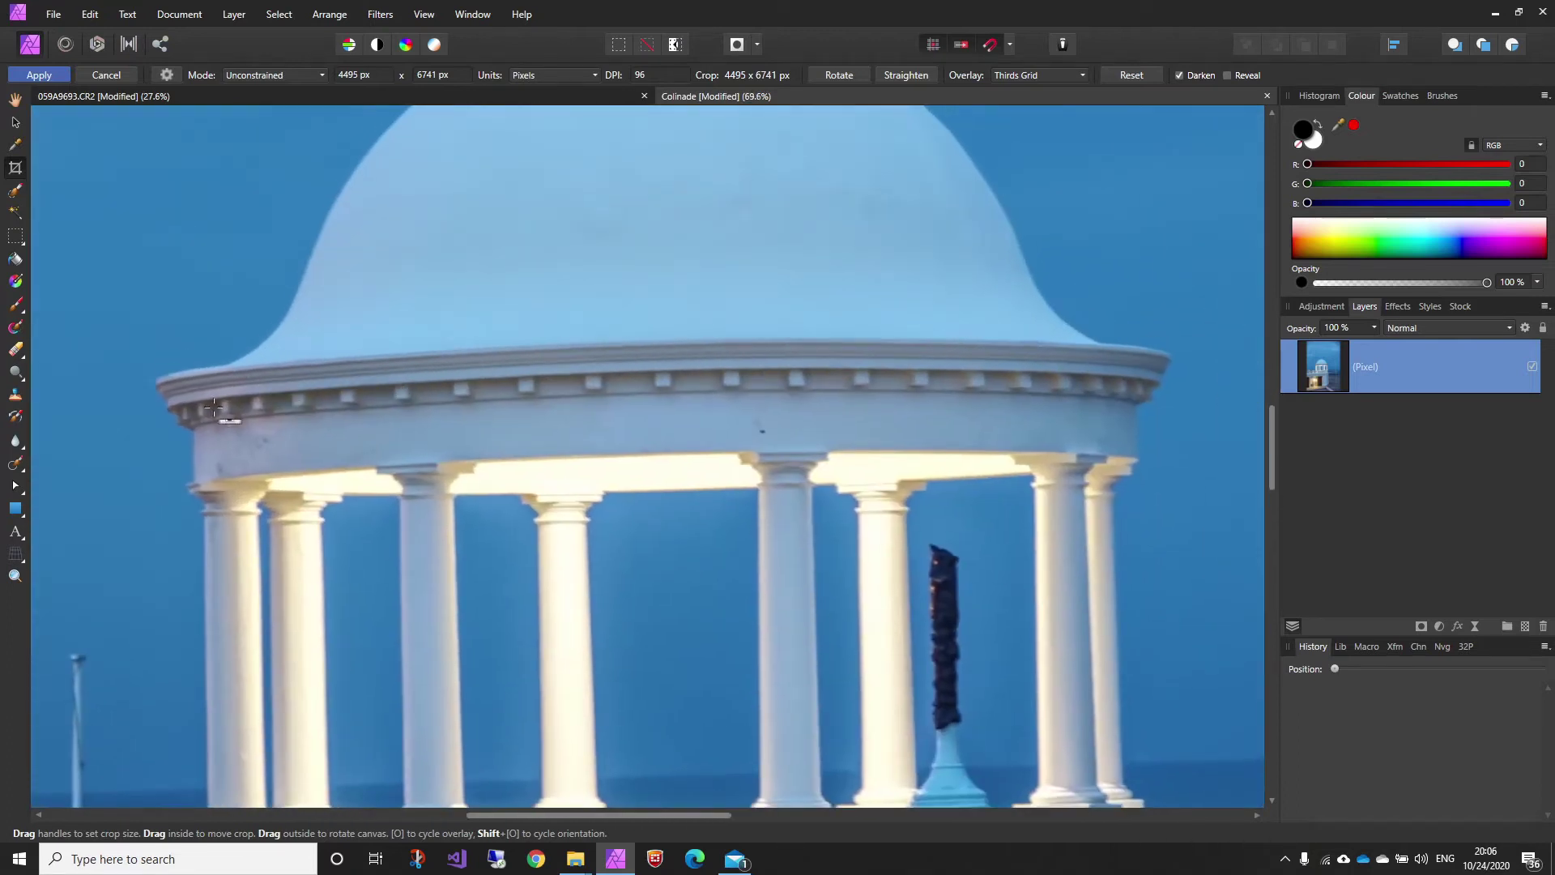
pyautogui.moveTo(155, 381)
pyautogui.mouseDown()
pyautogui.moveTo(1102, 409)
pyautogui.moveTo(1170, 354)
pyautogui.mouseUp()
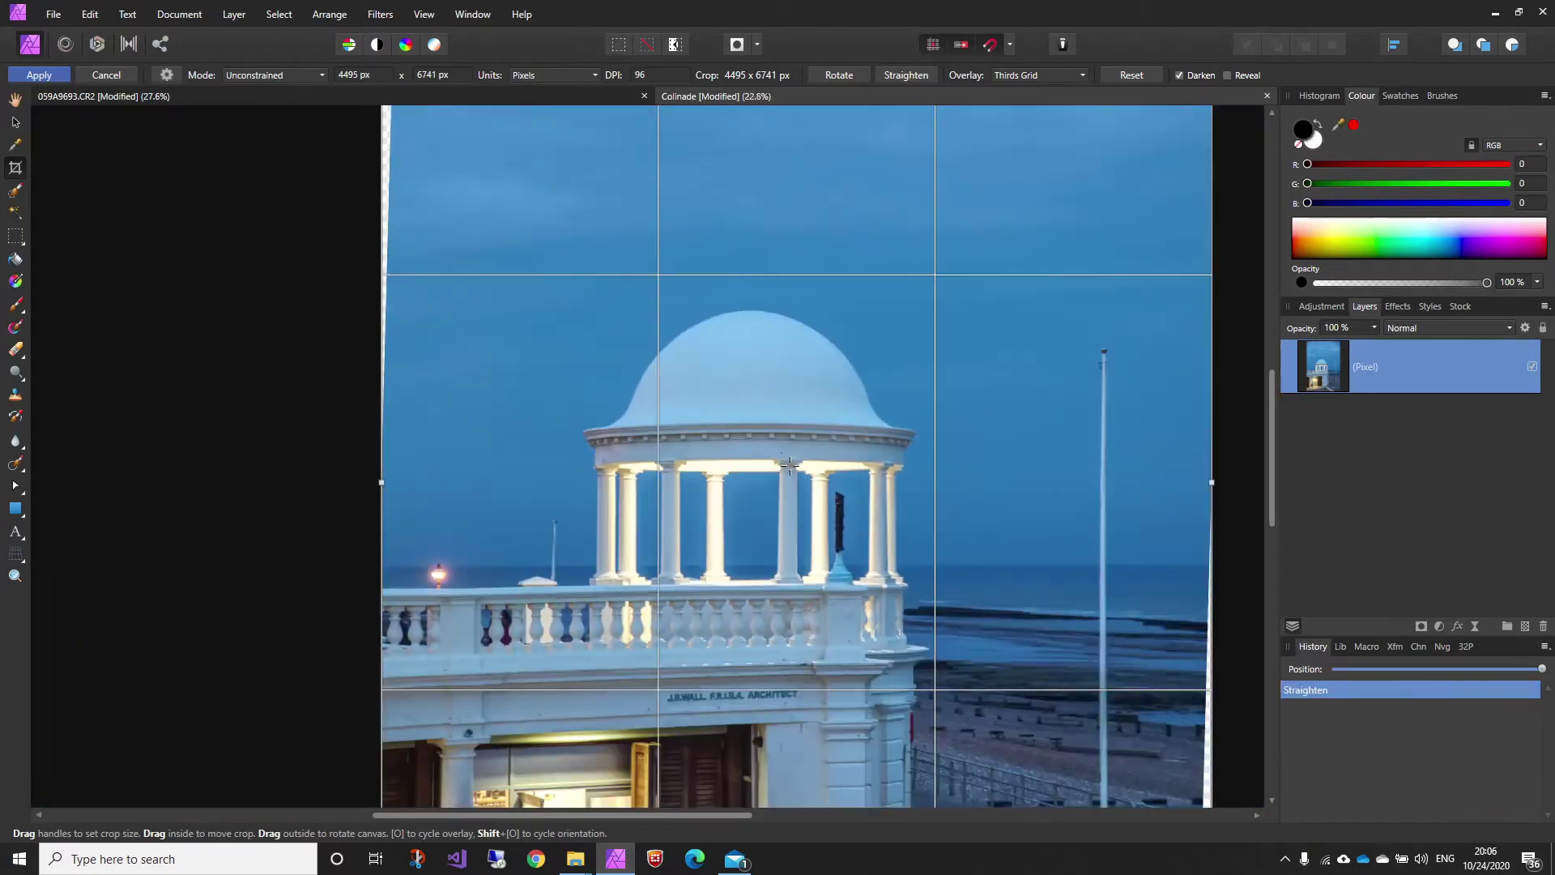
# Step: Crop the photo to 3656 × 2997 px, framing the dome and balustrade above the doorway
pyautogui.hotkey('ctrl', '0')
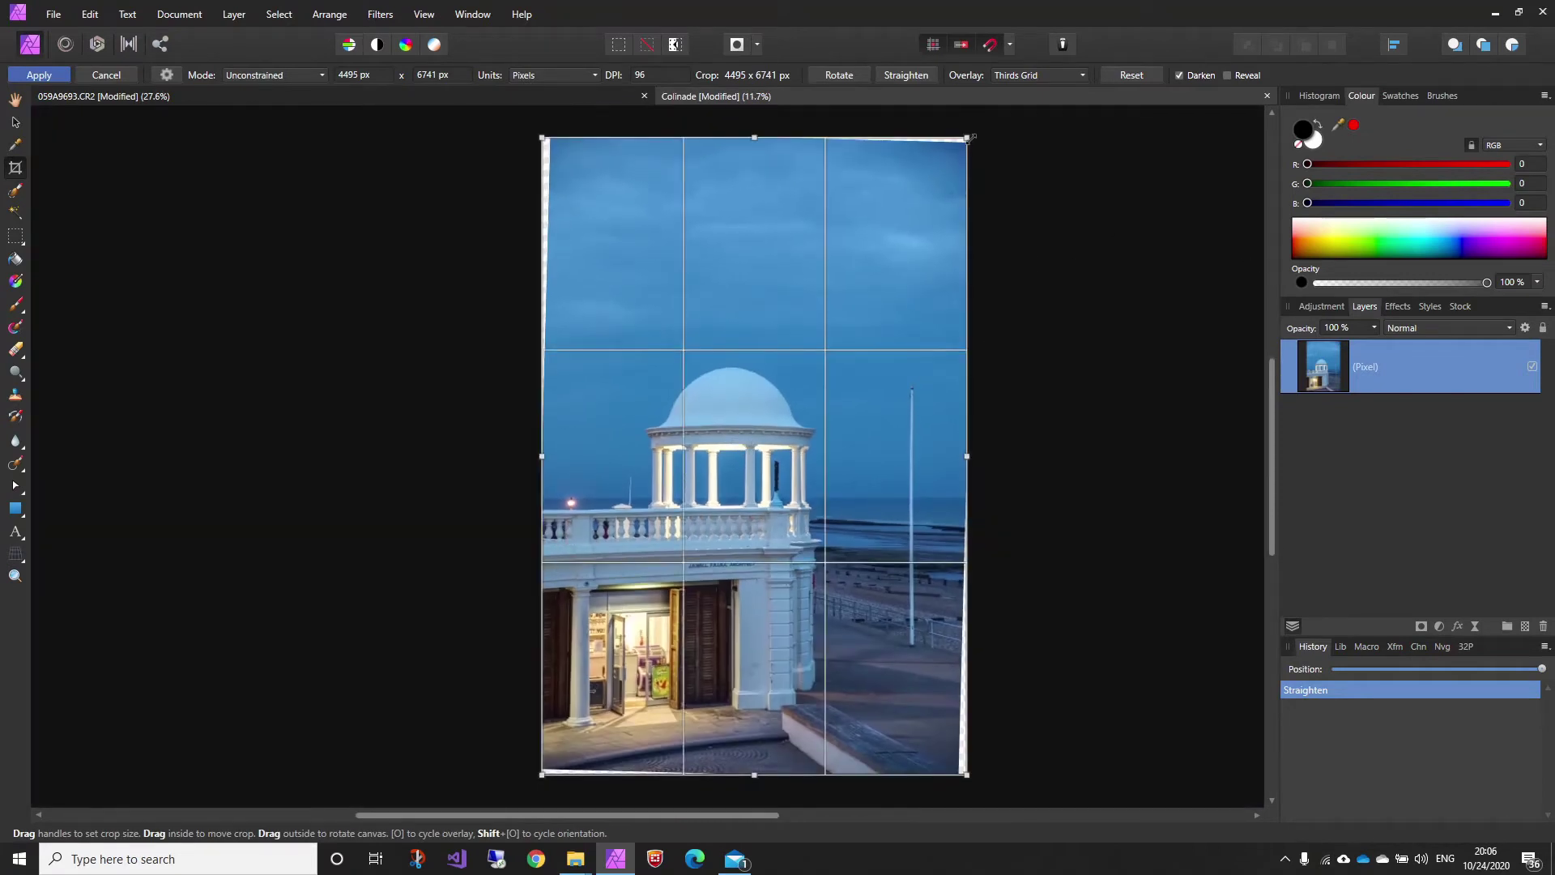
pyautogui.moveTo(963, 140); pyautogui.dragTo(887, 311)
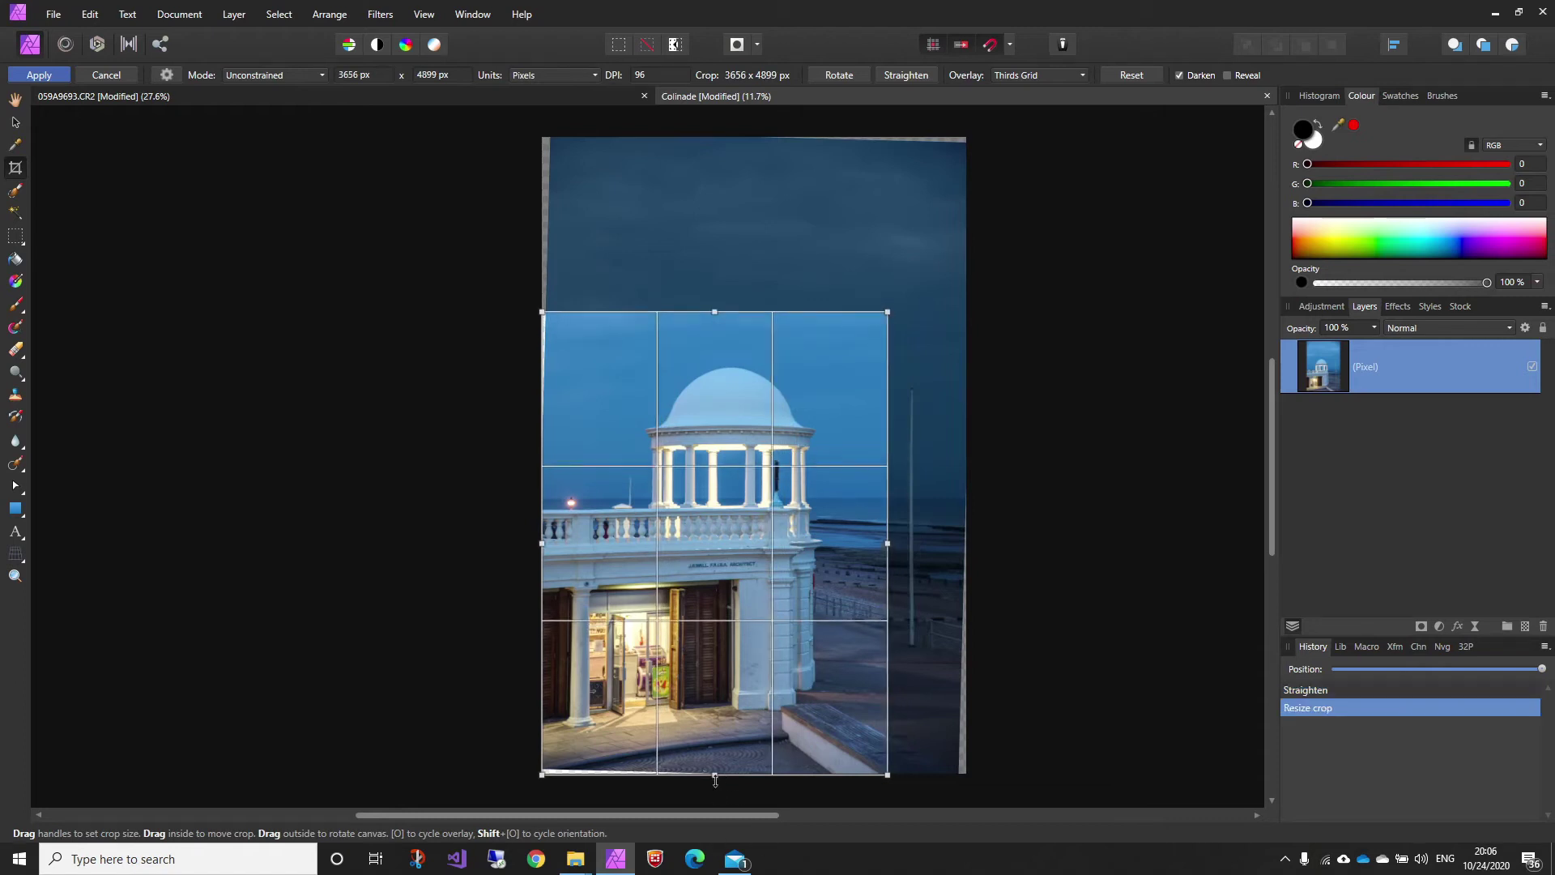
pyautogui.moveTo(715, 779); pyautogui.dragTo(703, 598)
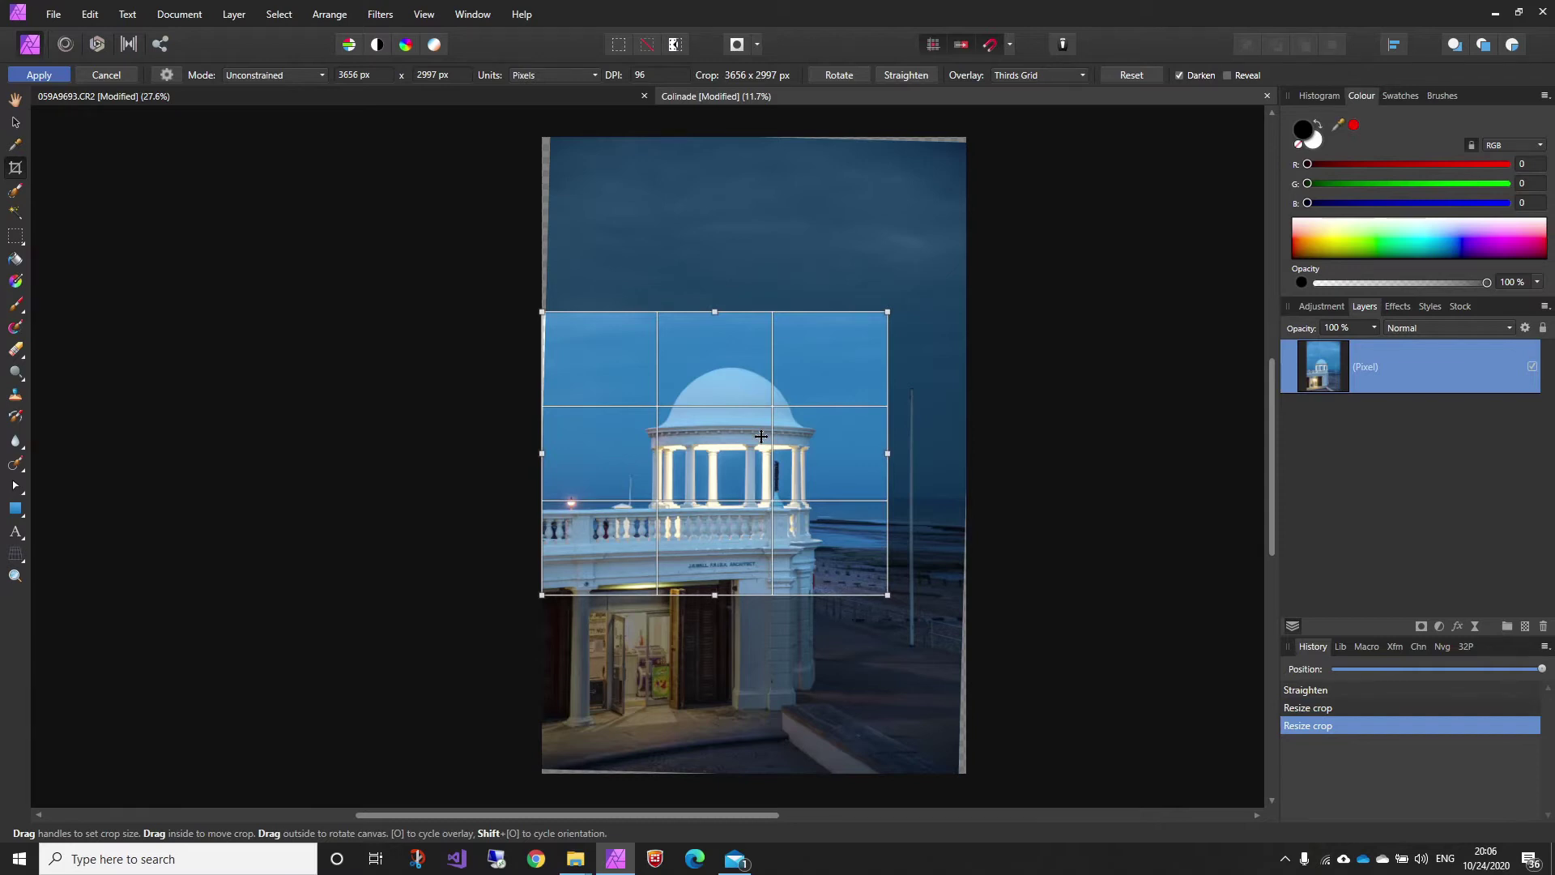
pyautogui.press('Return')
pyautogui.scroll(-1, 782, 430)
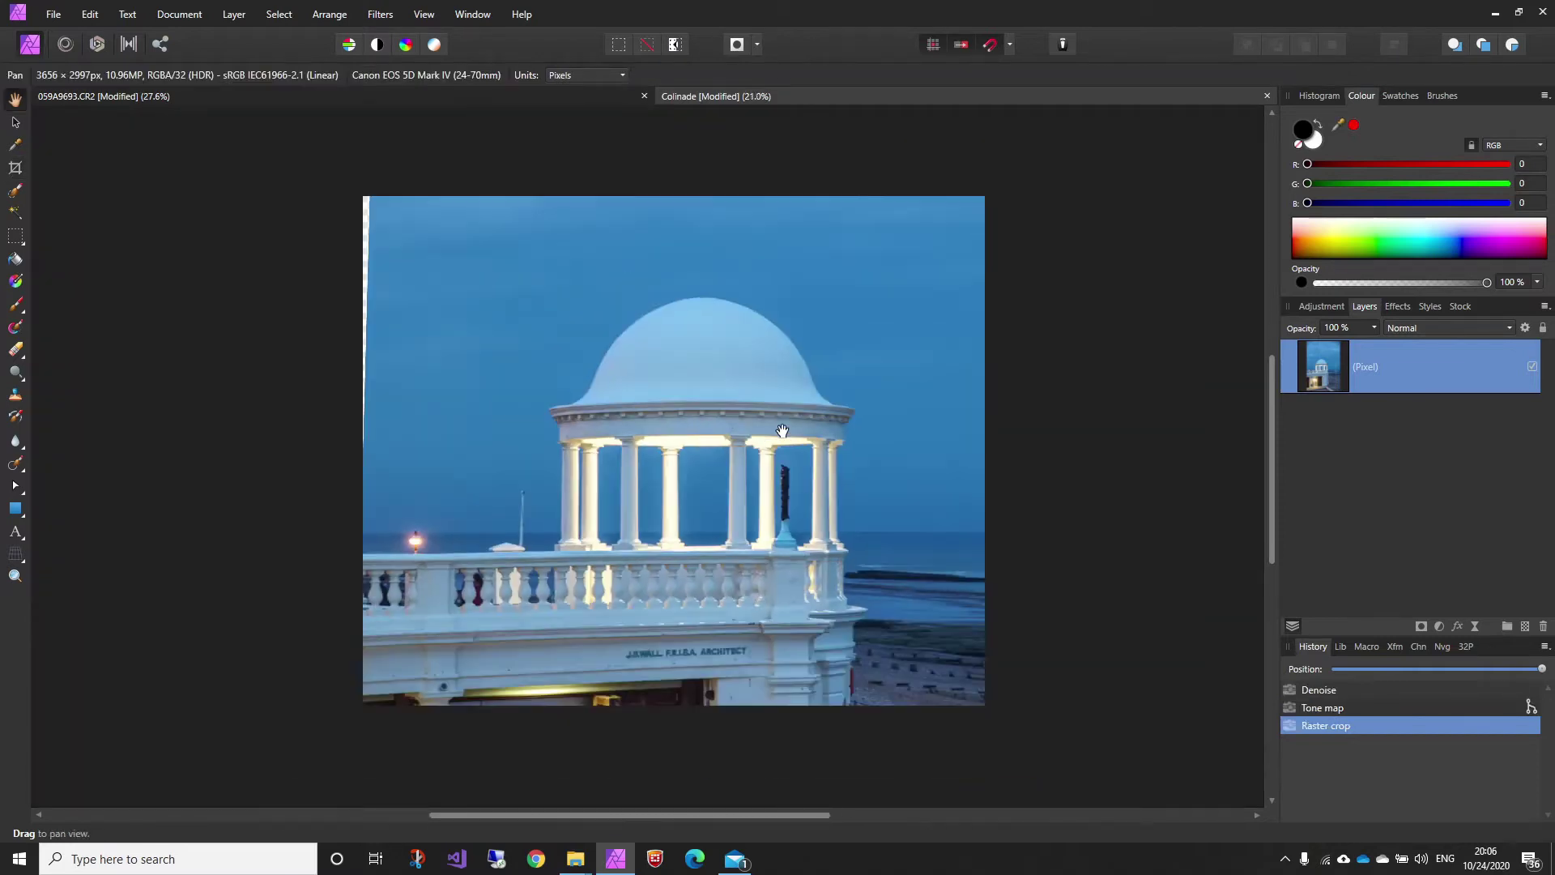
pyautogui.moveTo(648, 572); pyautogui.dragTo(717, 541)
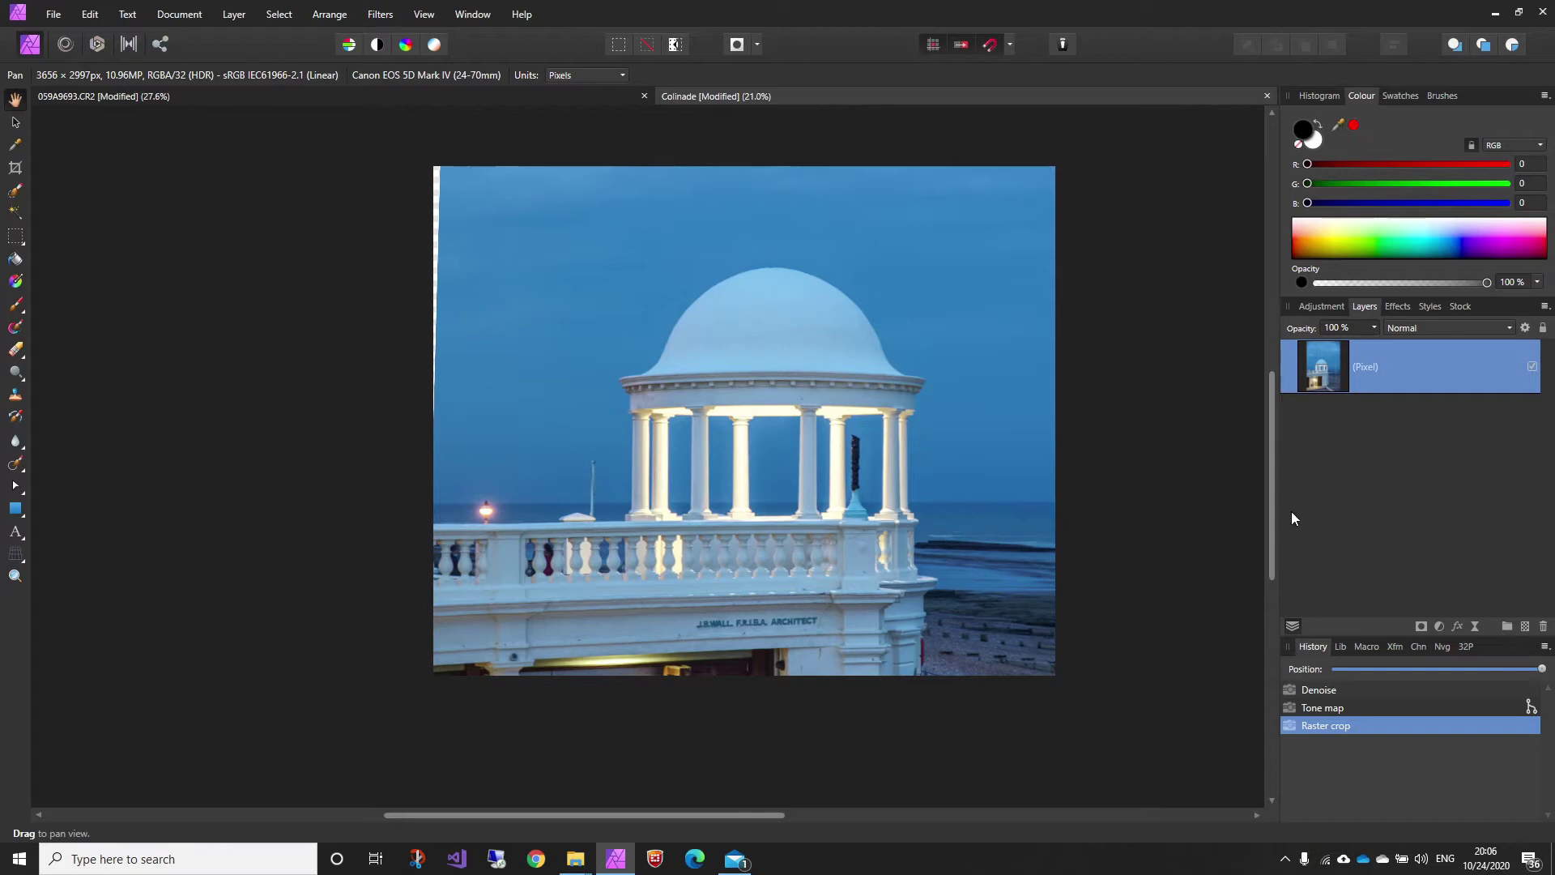
pyautogui.click(16, 557)
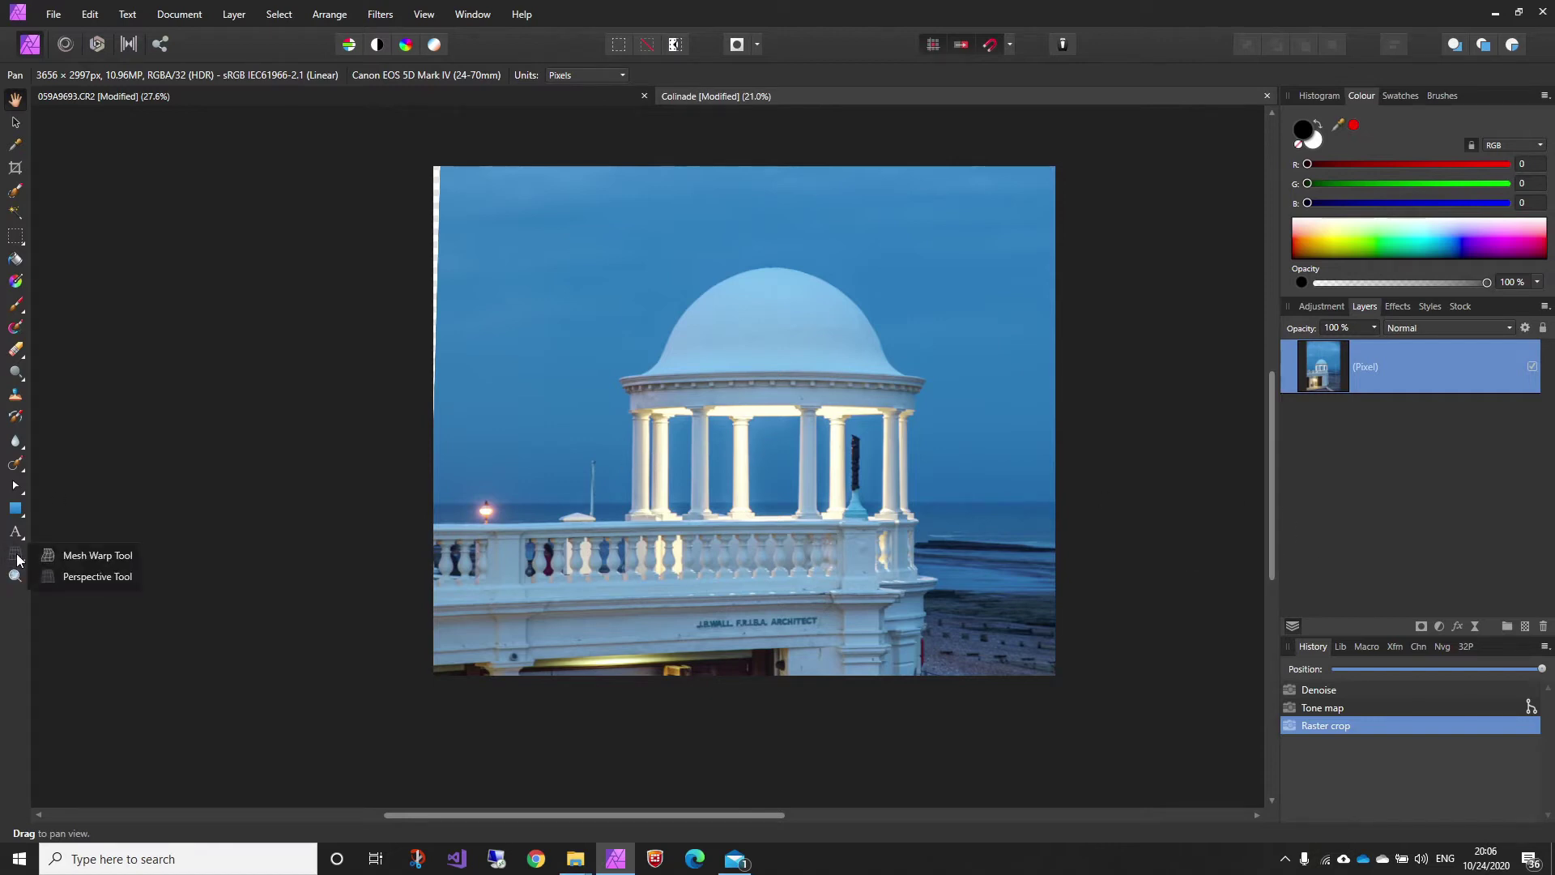
pyautogui.click(97, 577)
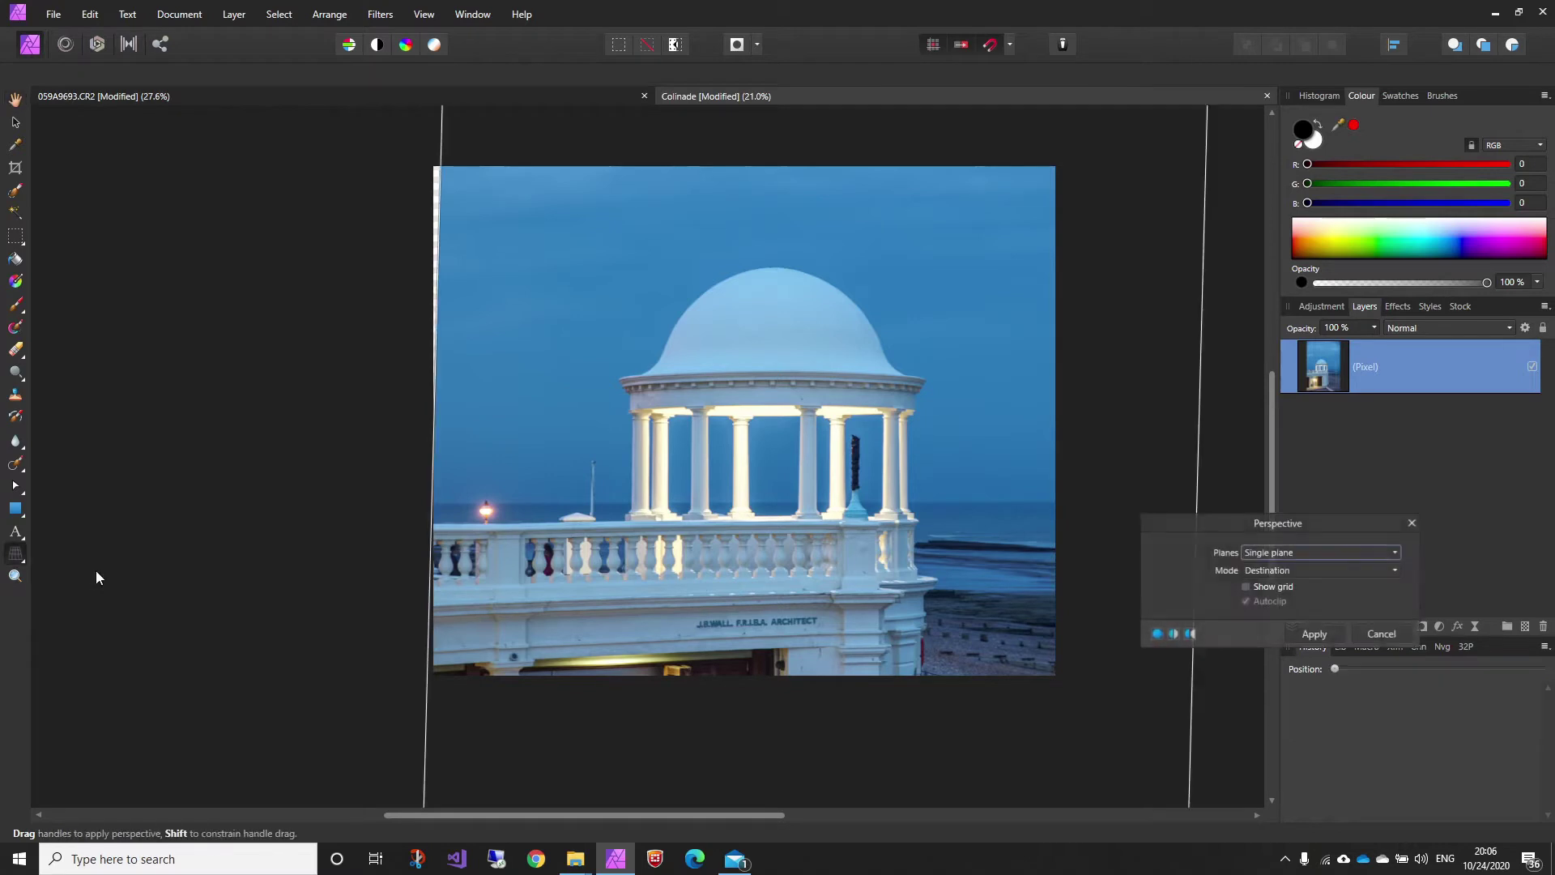
pyautogui.scroll(-2, 684, 470)
pyautogui.scroll(-3, 722, 464)
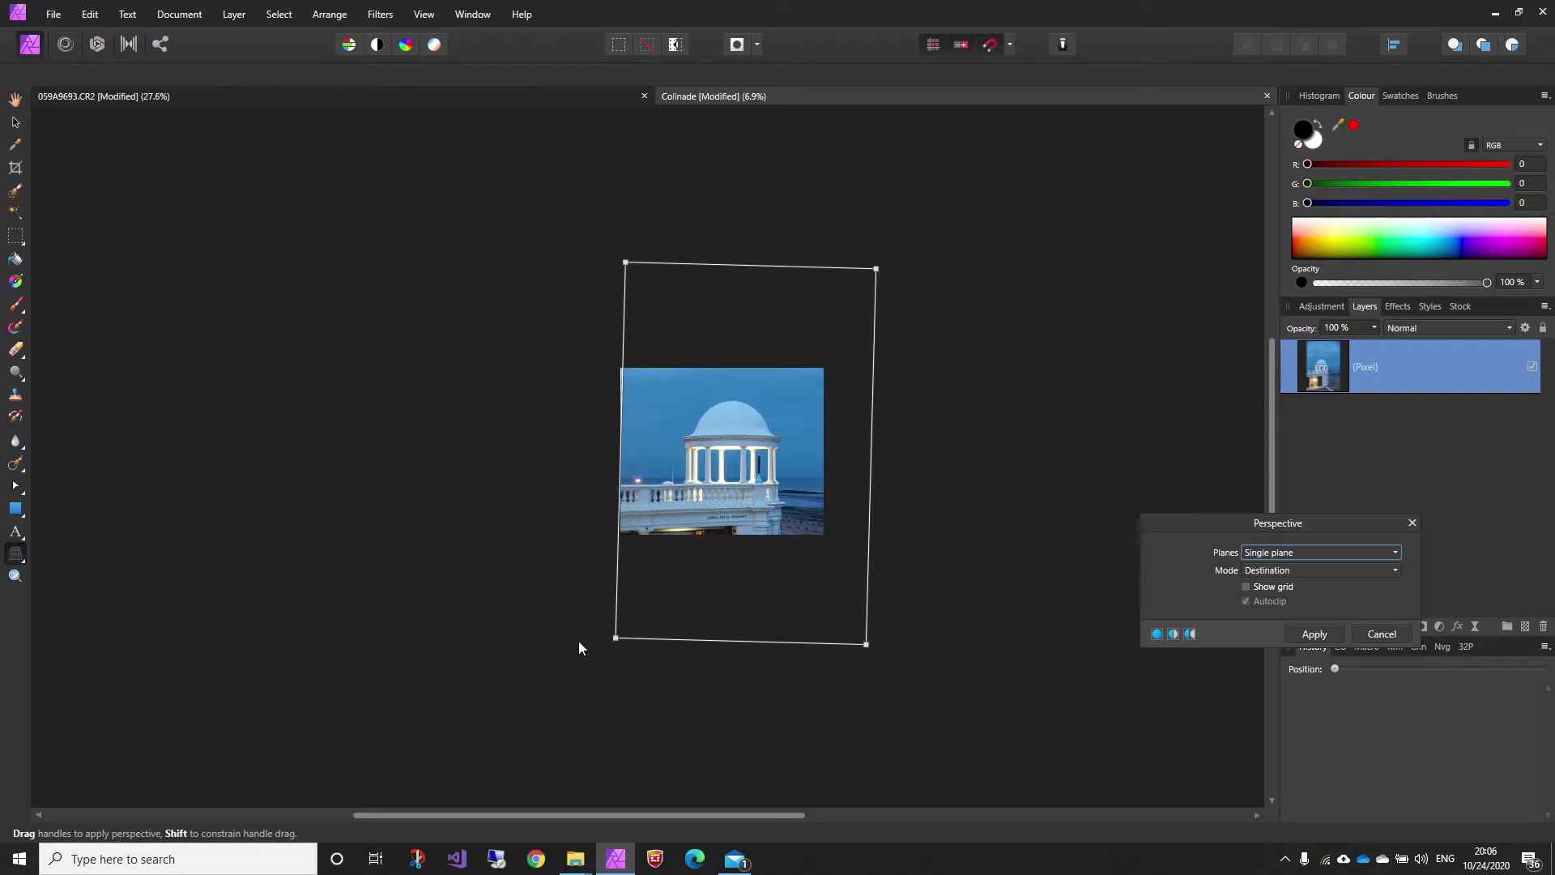
pyautogui.click(1370, 635)
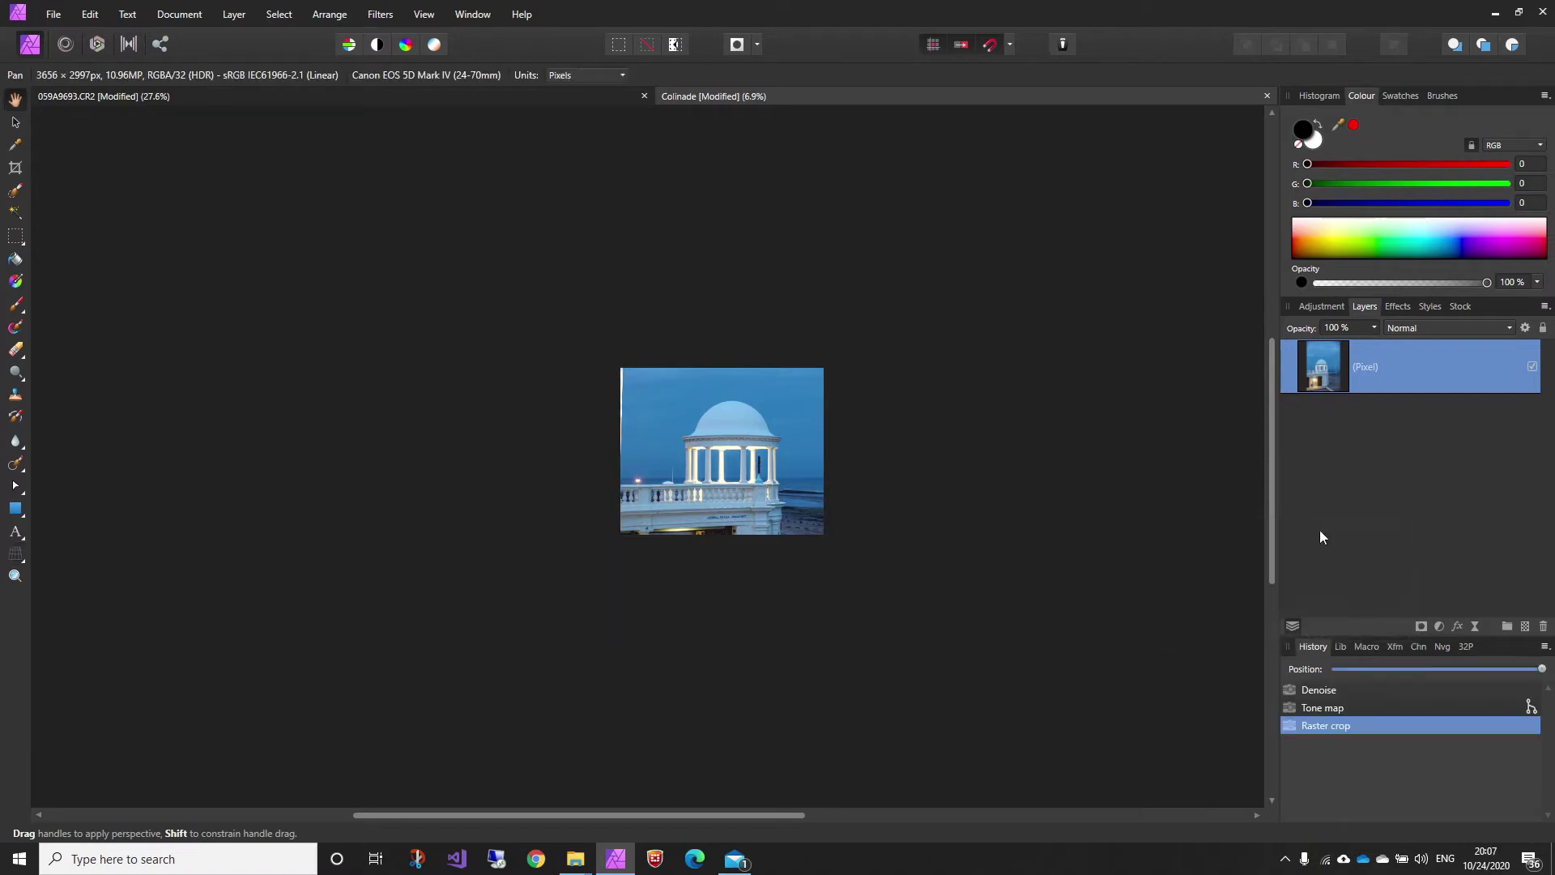
# Step: Rasterise and trim the Pixel layer, then bring up the Perspective tool on it
pyautogui.rightClick(1324, 364)
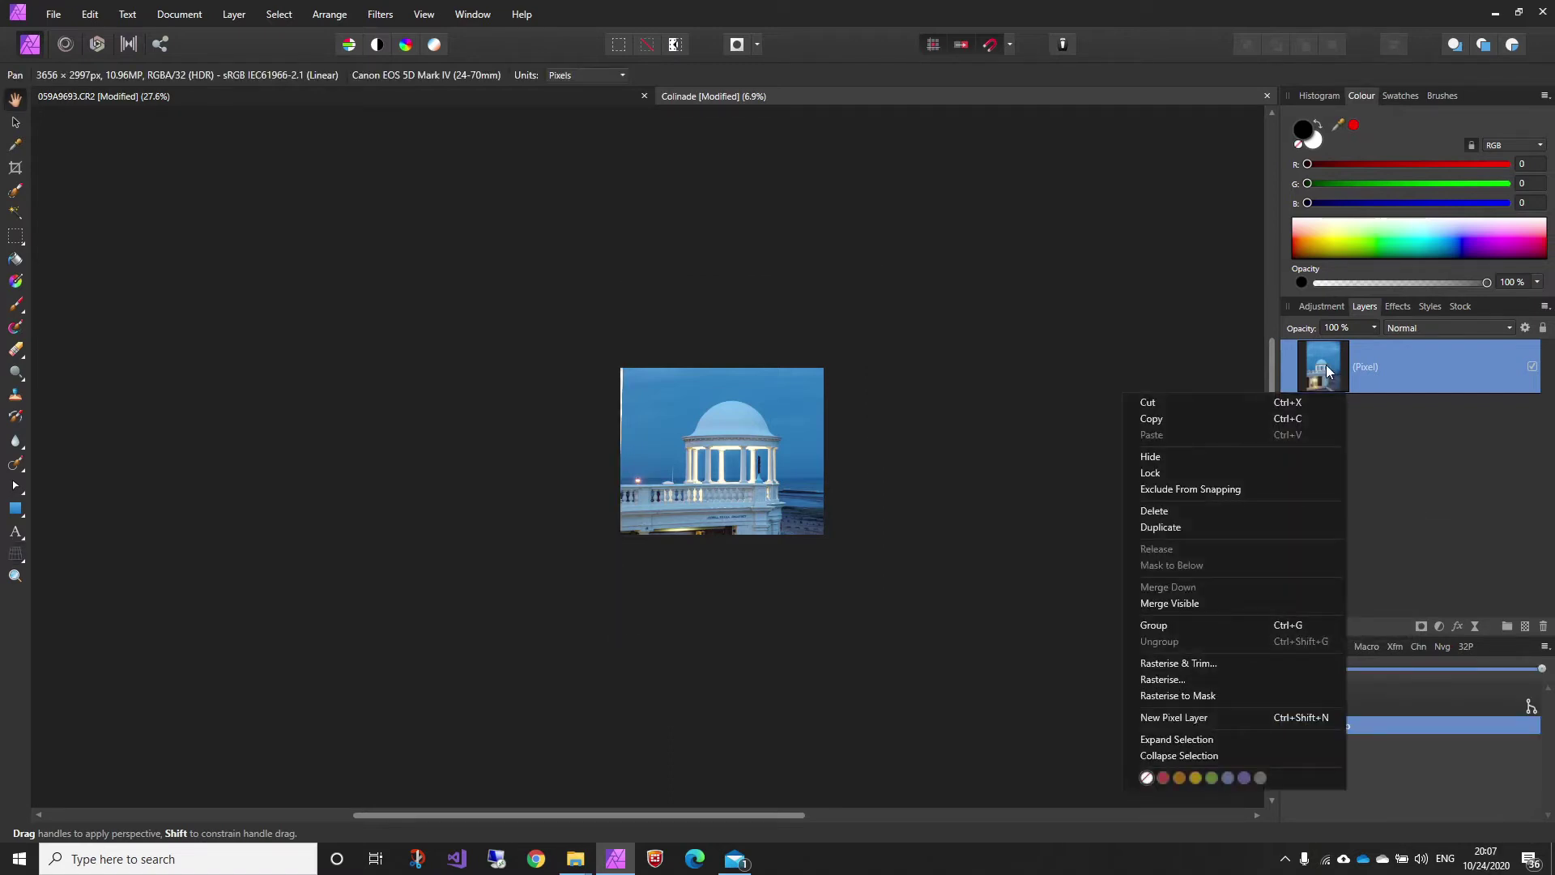
pyautogui.click(1199, 662)
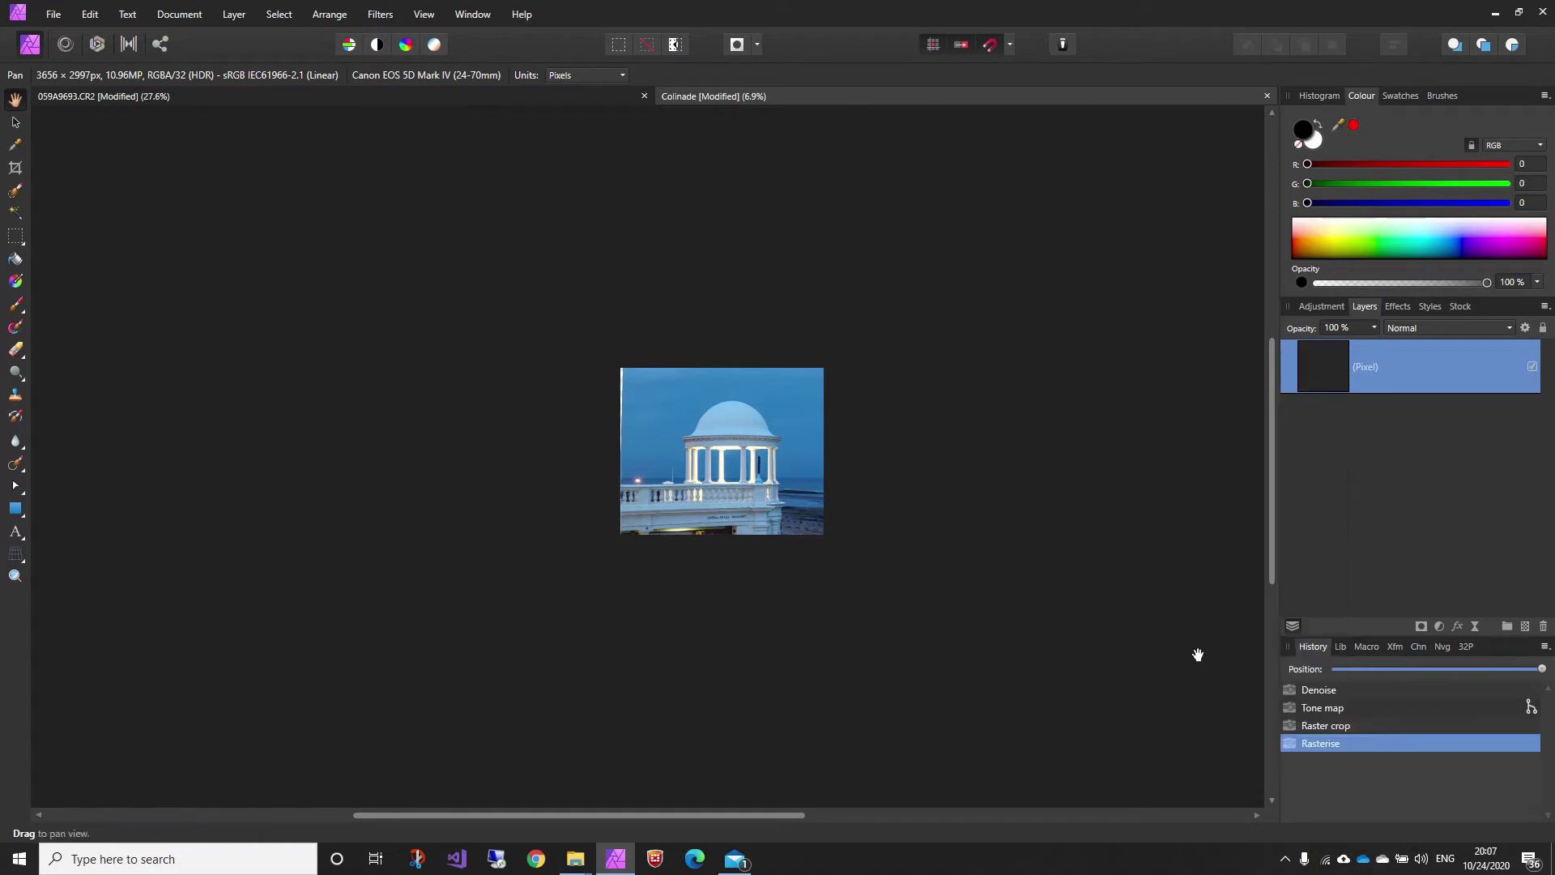
pyautogui.click(16, 554)
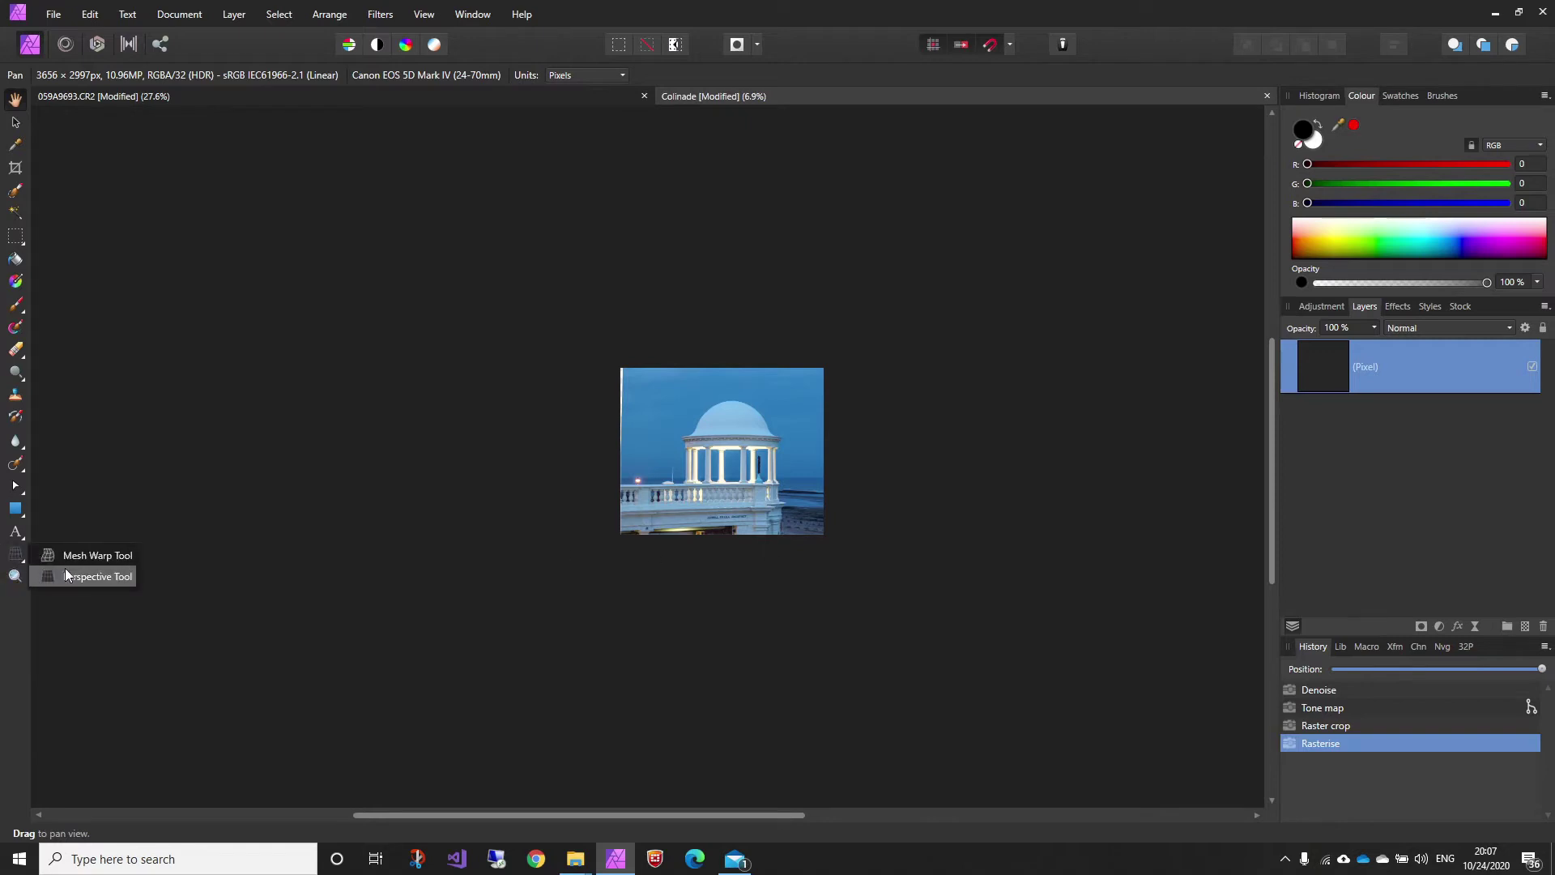
pyautogui.click(95, 576)
# Step: Adjust the bottom-left perspective corner against the grid, then hide the perspective grid
pyautogui.scroll(3, 673, 474)
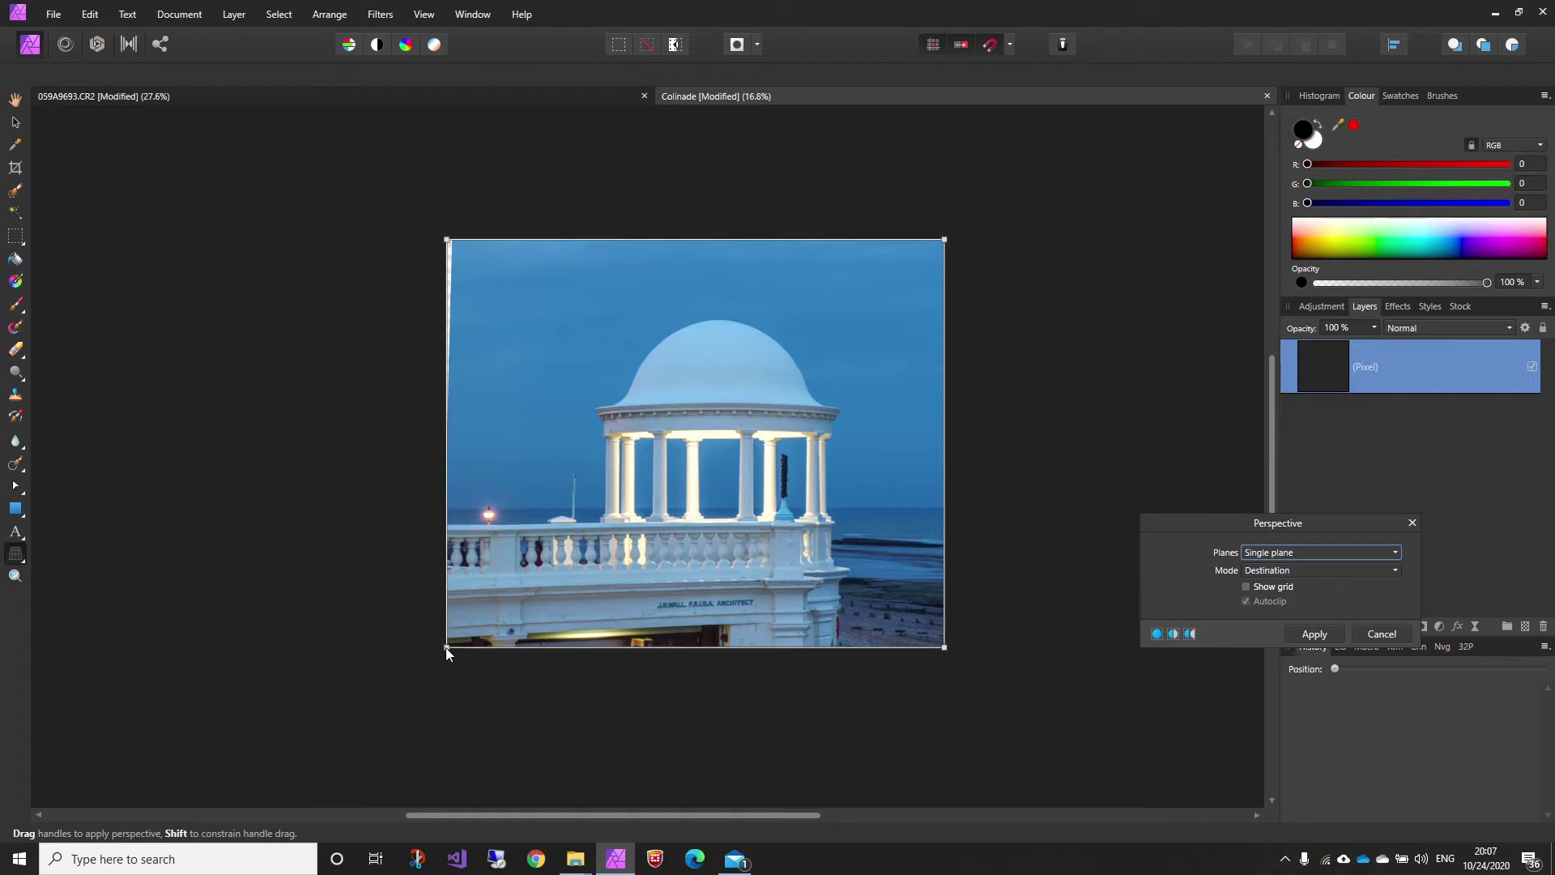
pyautogui.moveTo(445, 648)
pyautogui.mouseDown()
pyautogui.moveTo(659, 486)
pyautogui.moveTo(777, 462)
pyautogui.moveTo(502, 640)
pyautogui.moveTo(359, 430)
pyautogui.moveTo(634, 581)
pyautogui.moveTo(756, 672)
pyautogui.moveTo(412, 453)
pyautogui.moveTo(552, 644)
pyautogui.moveTo(523, 662)
pyautogui.moveTo(449, 636)
pyautogui.mouseUp()
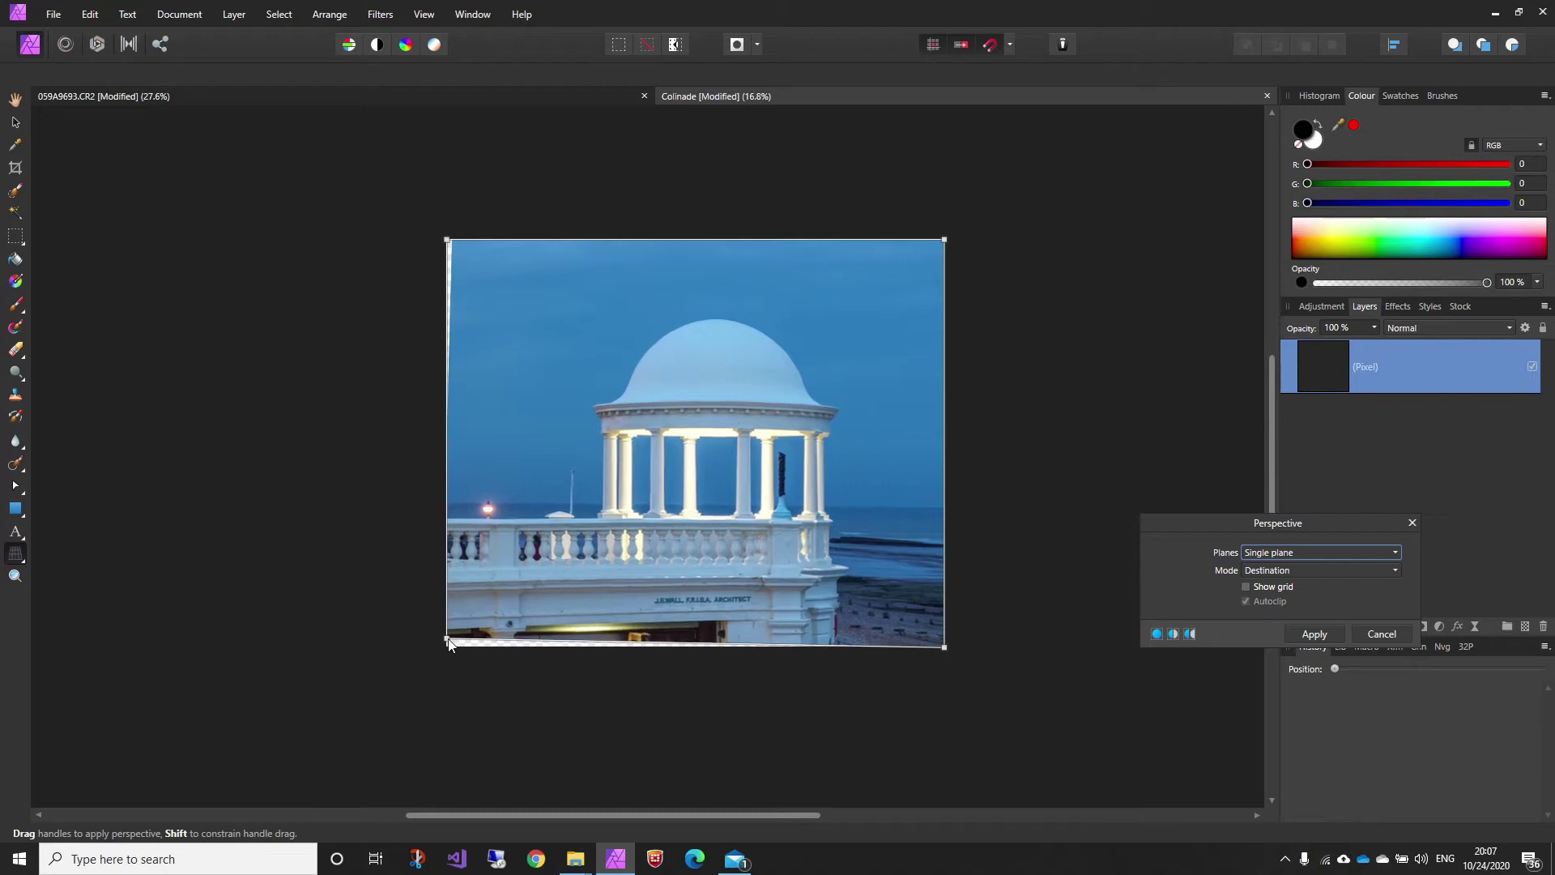
pyautogui.moveTo(448, 641); pyautogui.dragTo(447, 636)
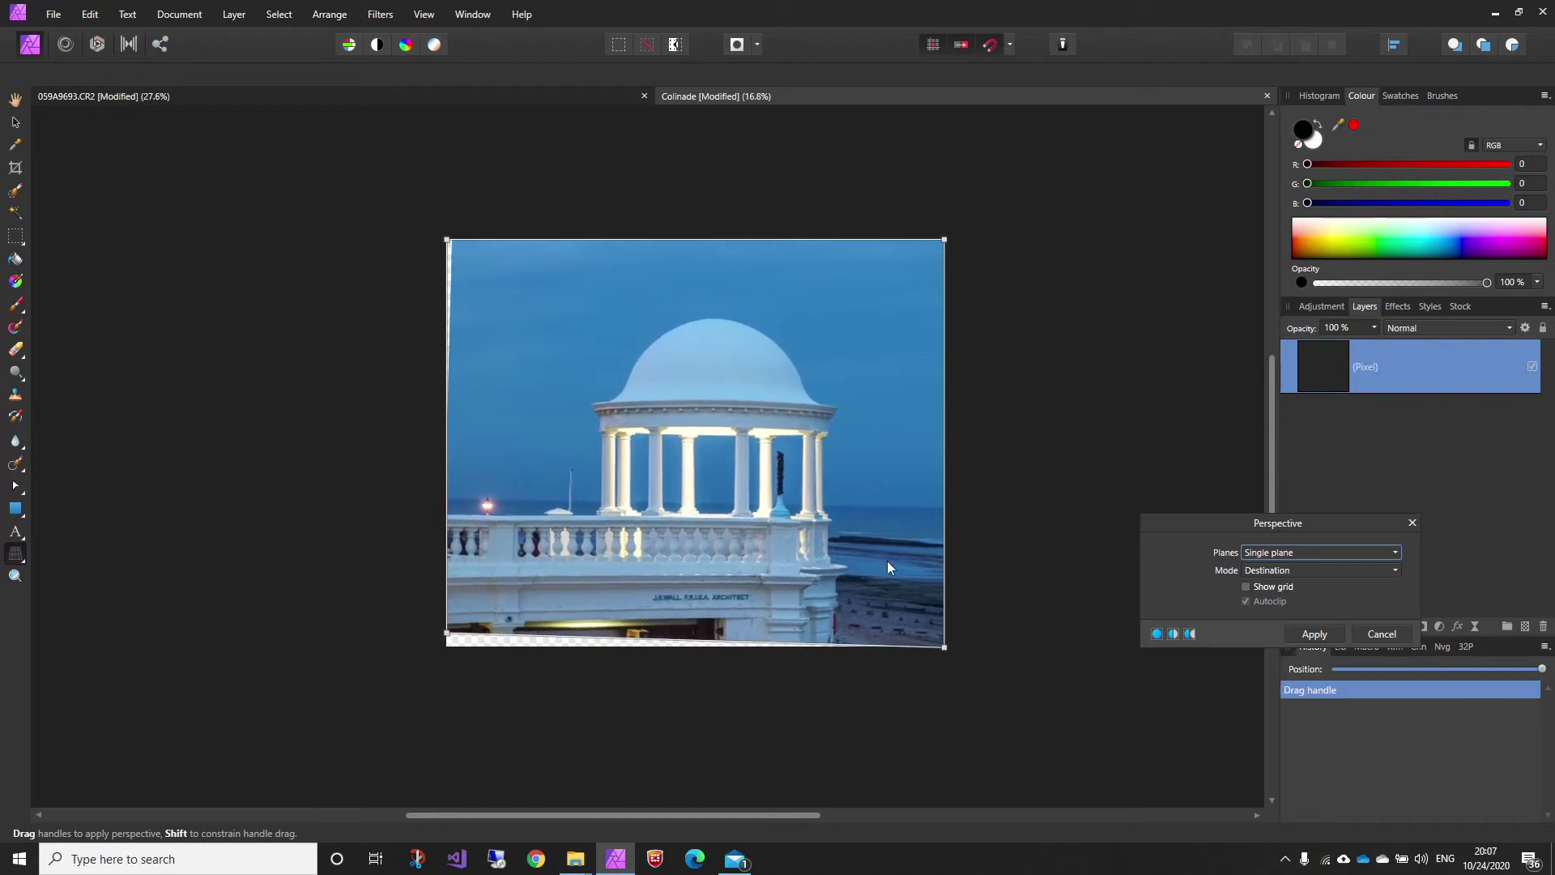
pyautogui.click(1246, 586)
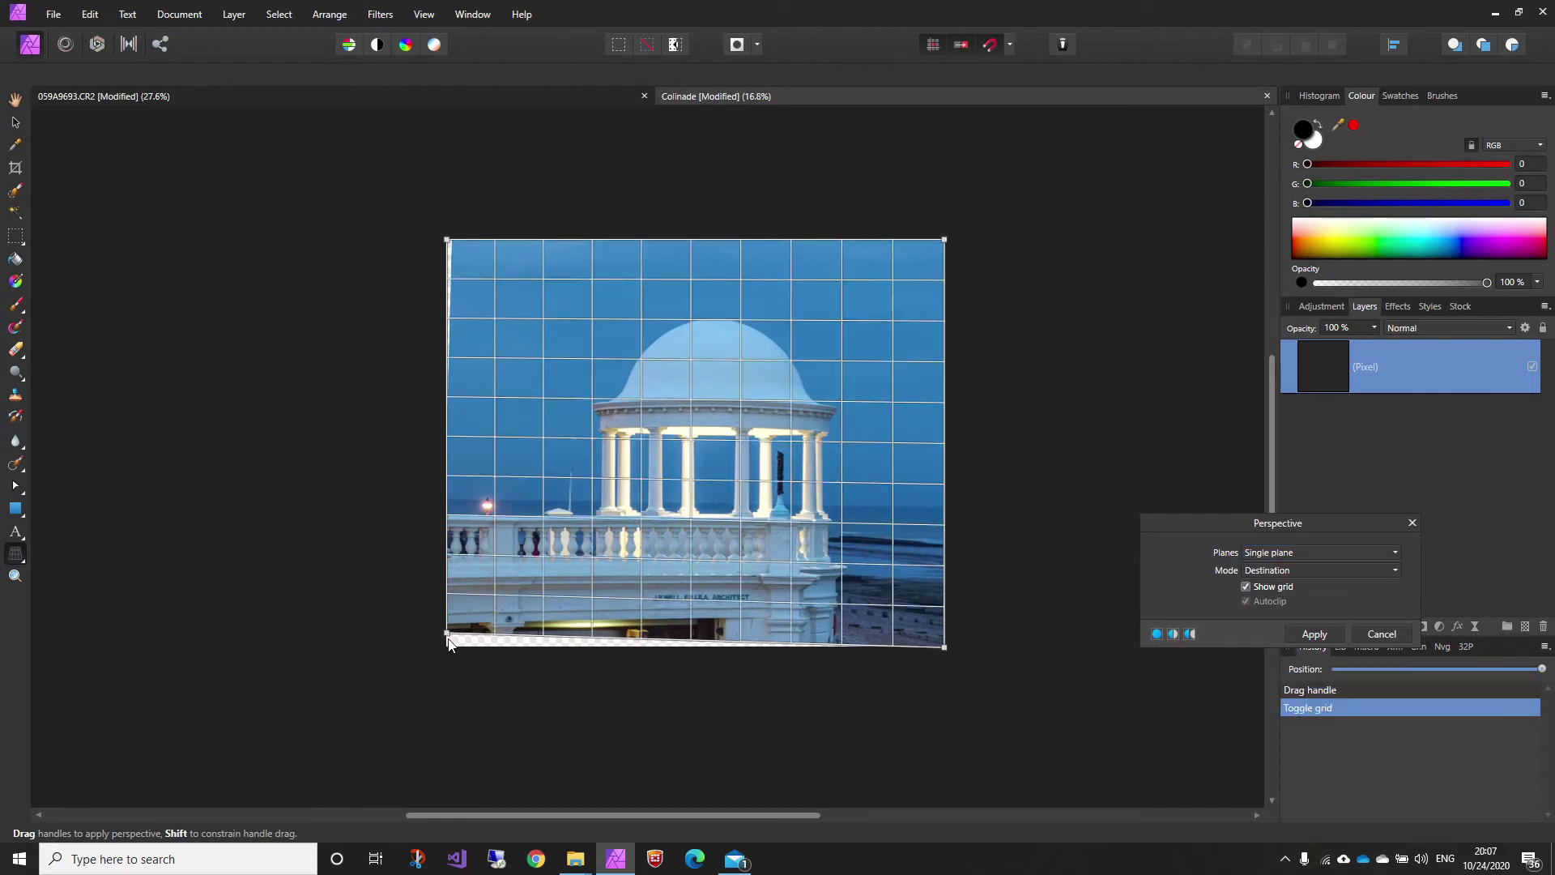
pyautogui.moveTo(451, 642); pyautogui.dragTo(454, 658)
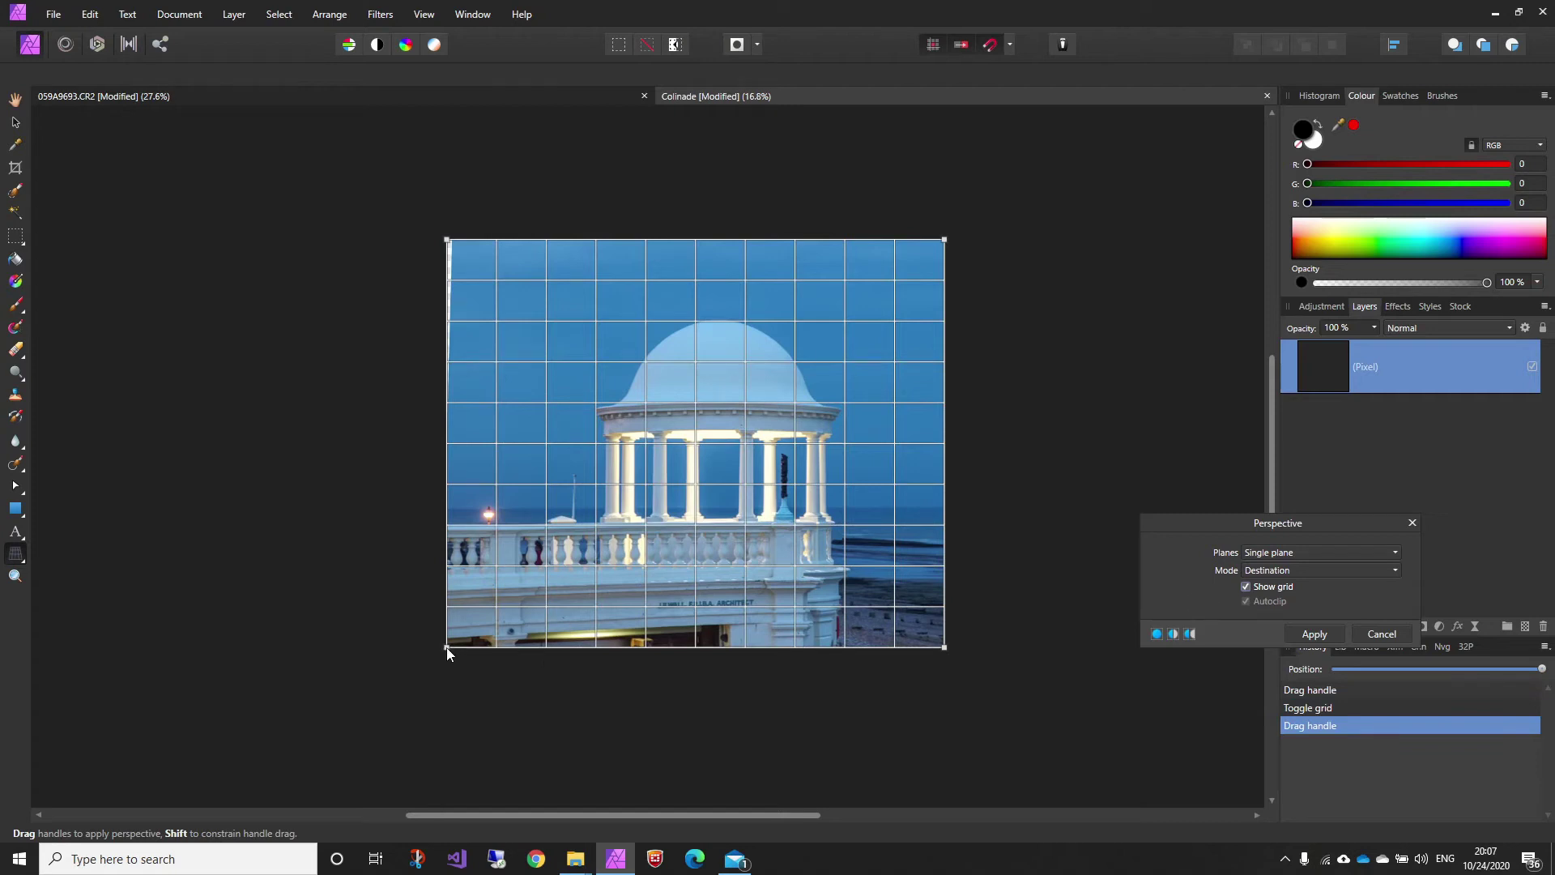
pyautogui.moveTo(446, 647)
pyautogui.mouseDown()
pyautogui.moveTo(527, 558)
pyautogui.moveTo(458, 634)
pyautogui.moveTo(476, 622)
pyautogui.moveTo(579, 640)
pyautogui.moveTo(448, 645)
pyautogui.mouseUp()
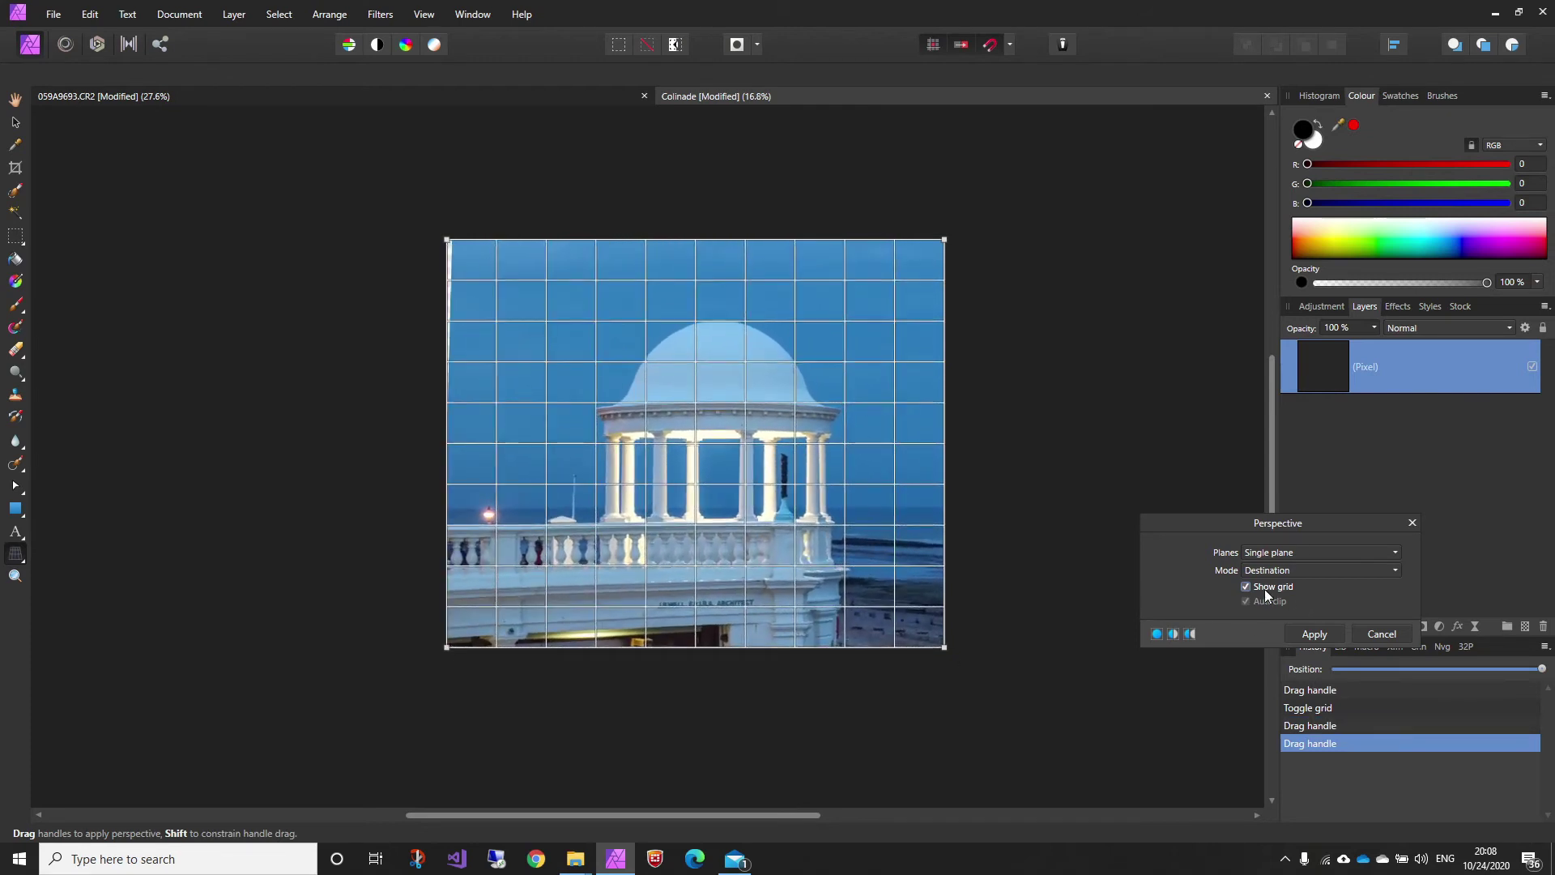
pyautogui.click(1246, 587)
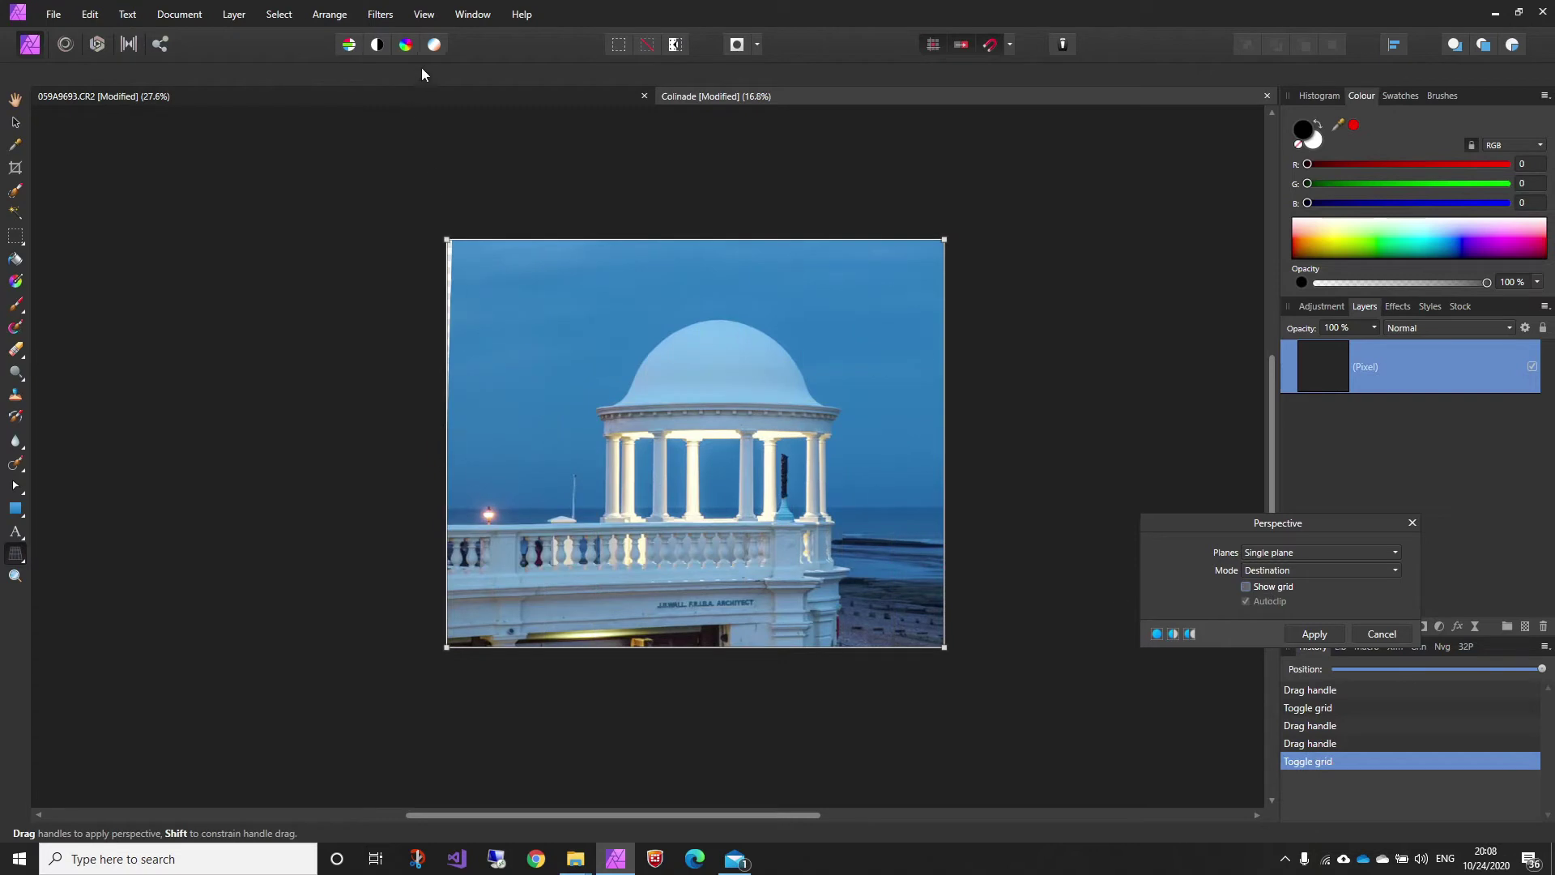
# Step: Show the document grid and raise the bottom-left perspective handle toward vertical columns
pyautogui.click(429, 16)
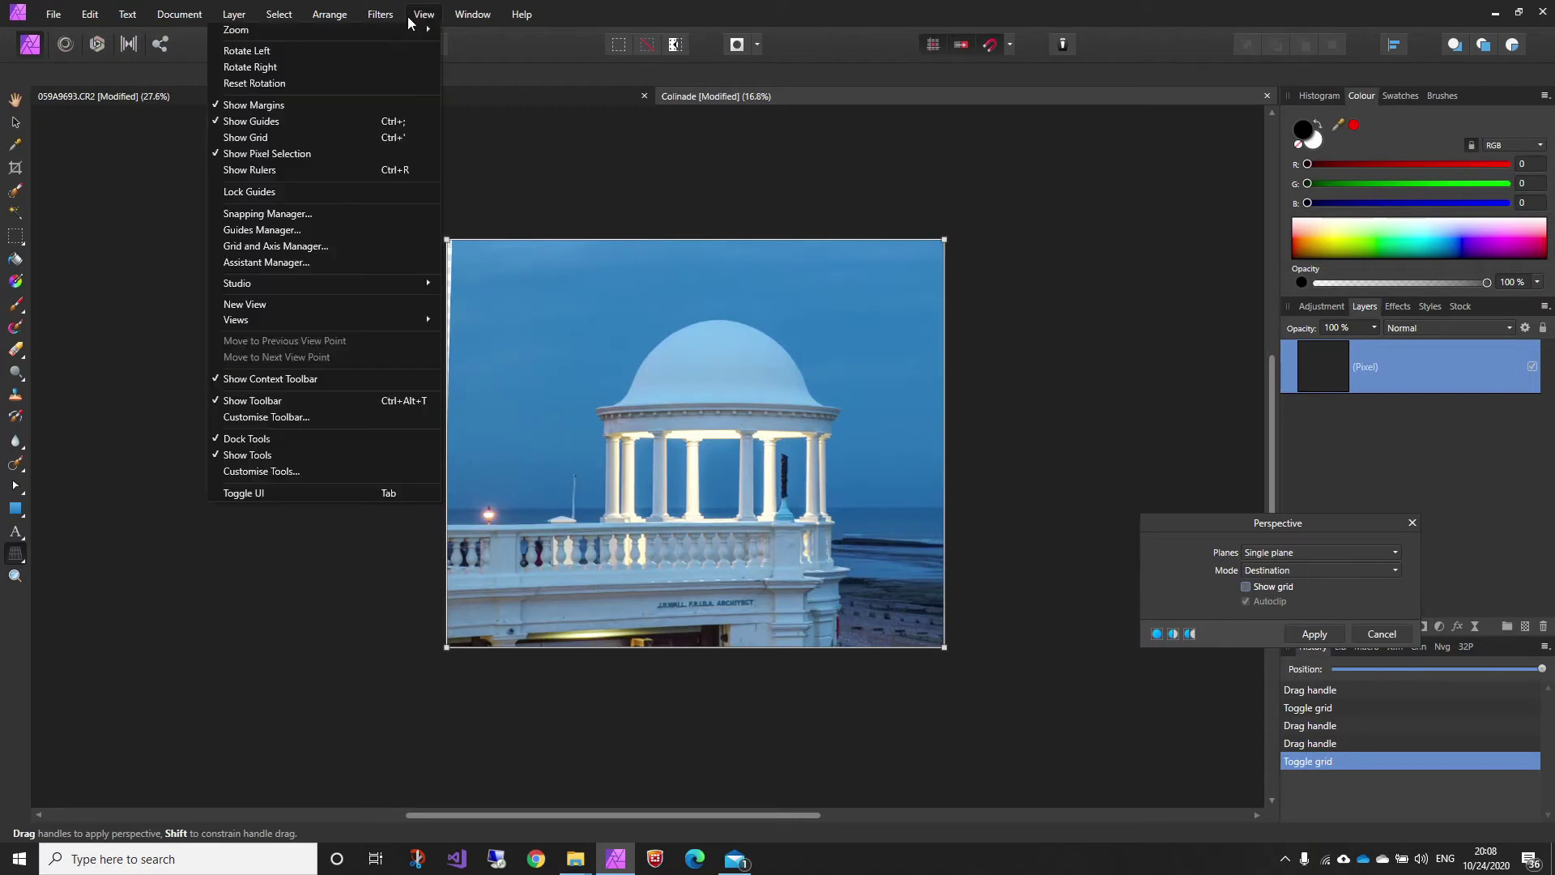
pyautogui.click(303, 138)
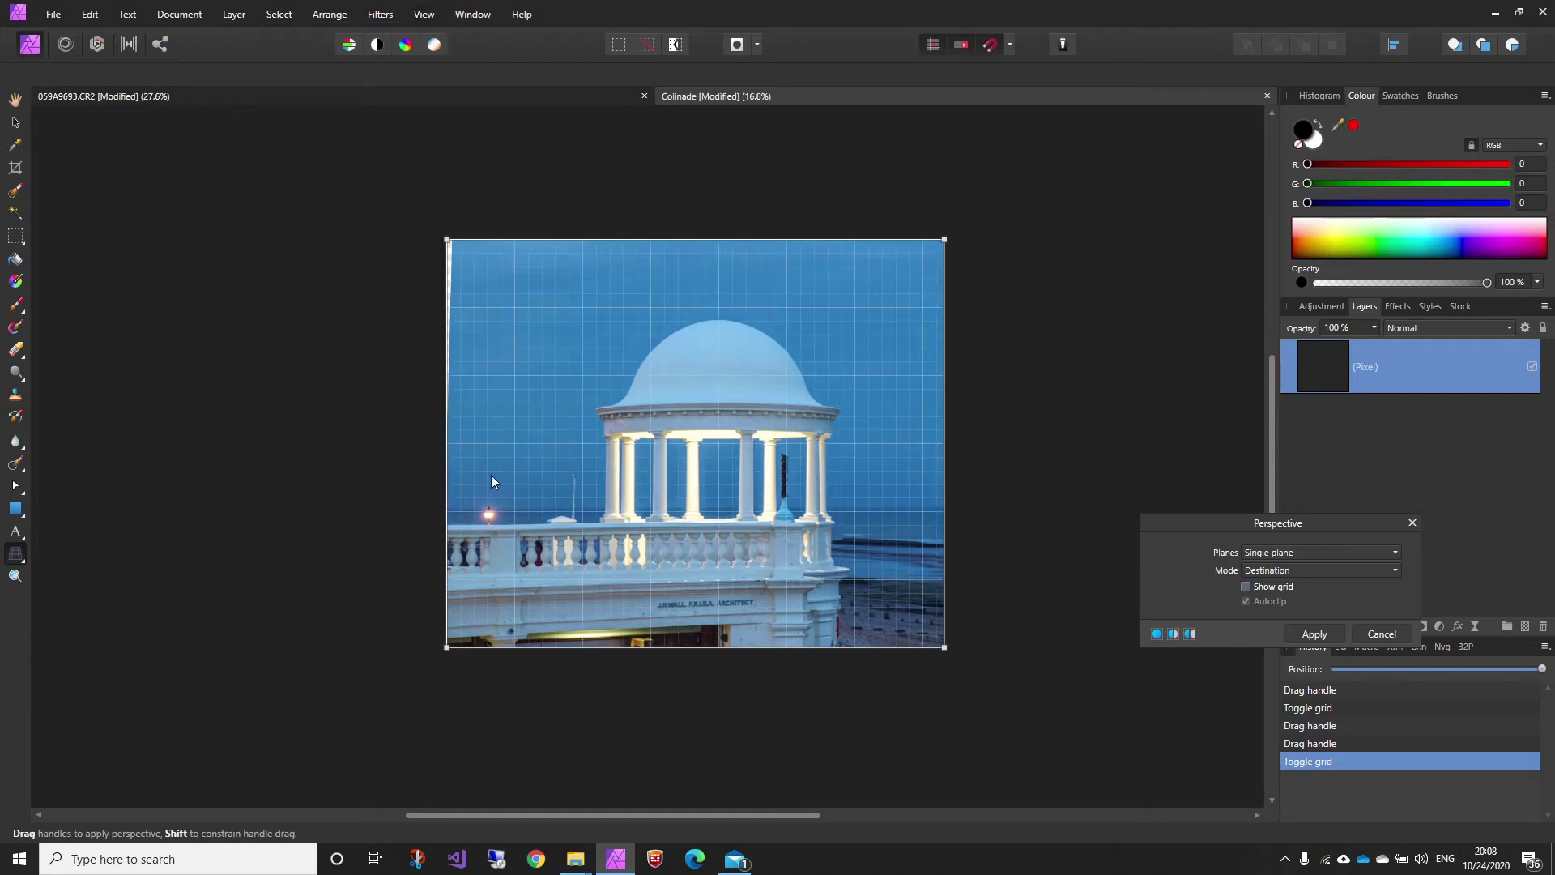
pyautogui.scroll(3, 703, 558)
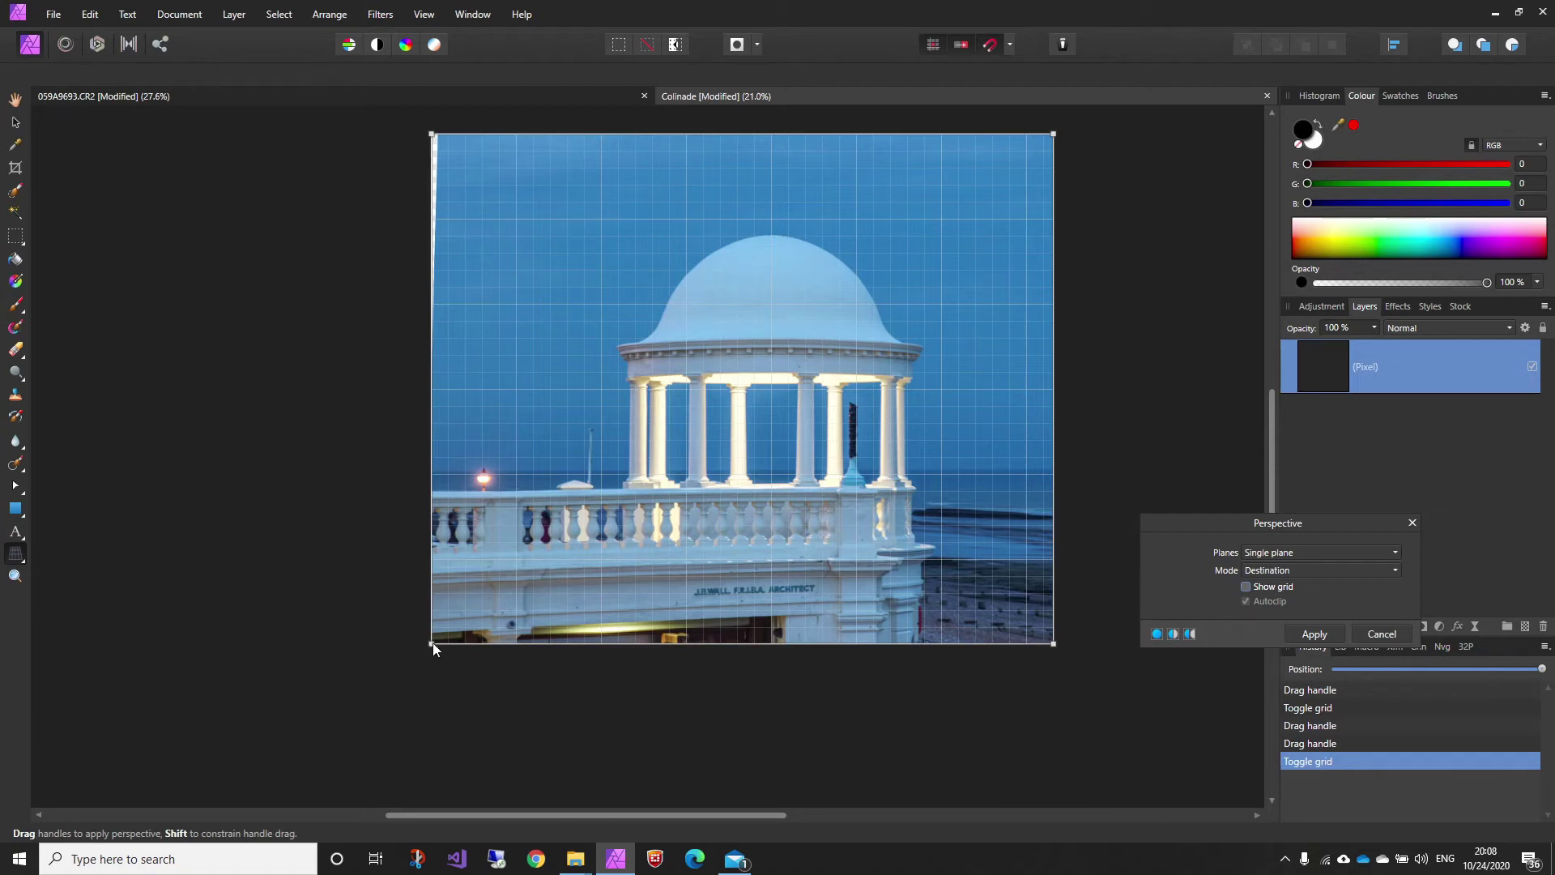
pyautogui.moveTo(430, 638); pyautogui.dragTo(429, 630)
pyautogui.scroll(2, 486, 527)
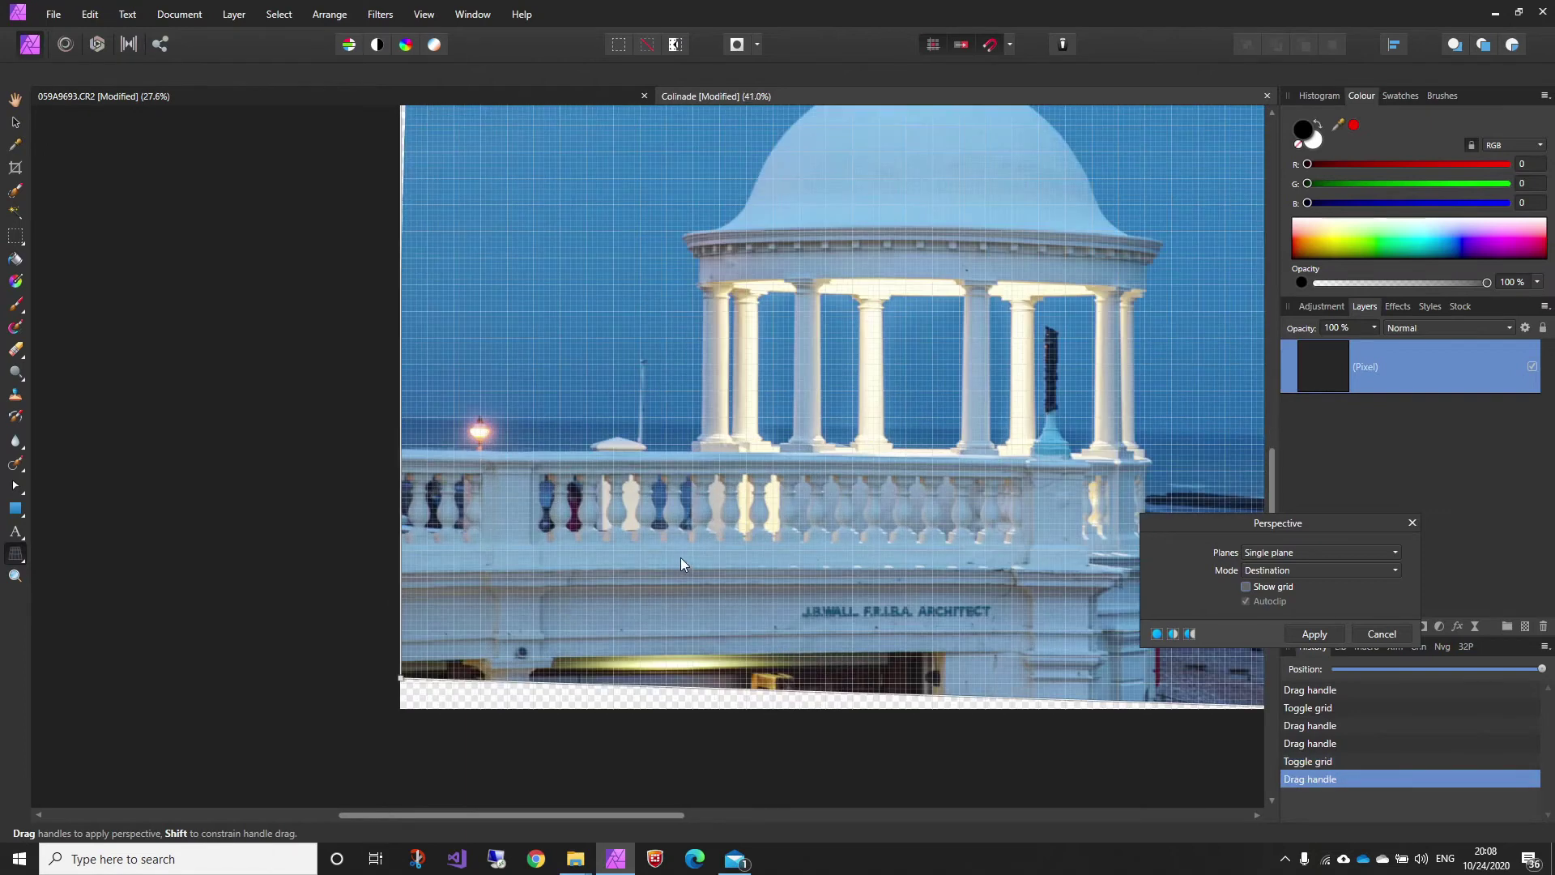
pyautogui.scroll(1, 681, 564)
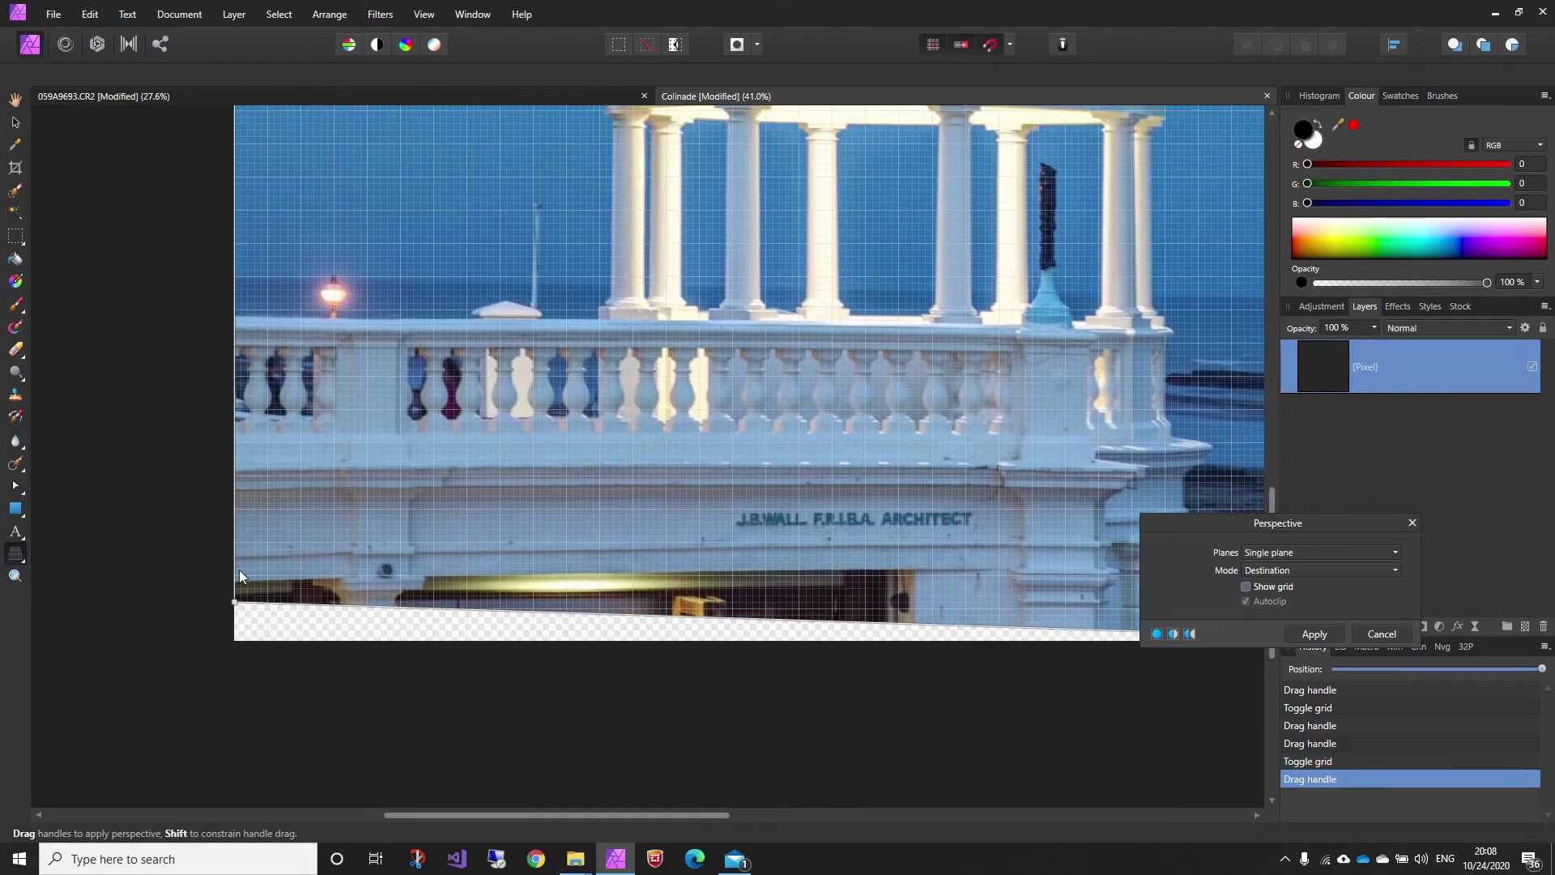
pyautogui.moveTo(235, 607); pyautogui.dragTo(234, 605)
pyautogui.scroll(3, 688, 478)
pyautogui.hscroll(2, 688, 478)
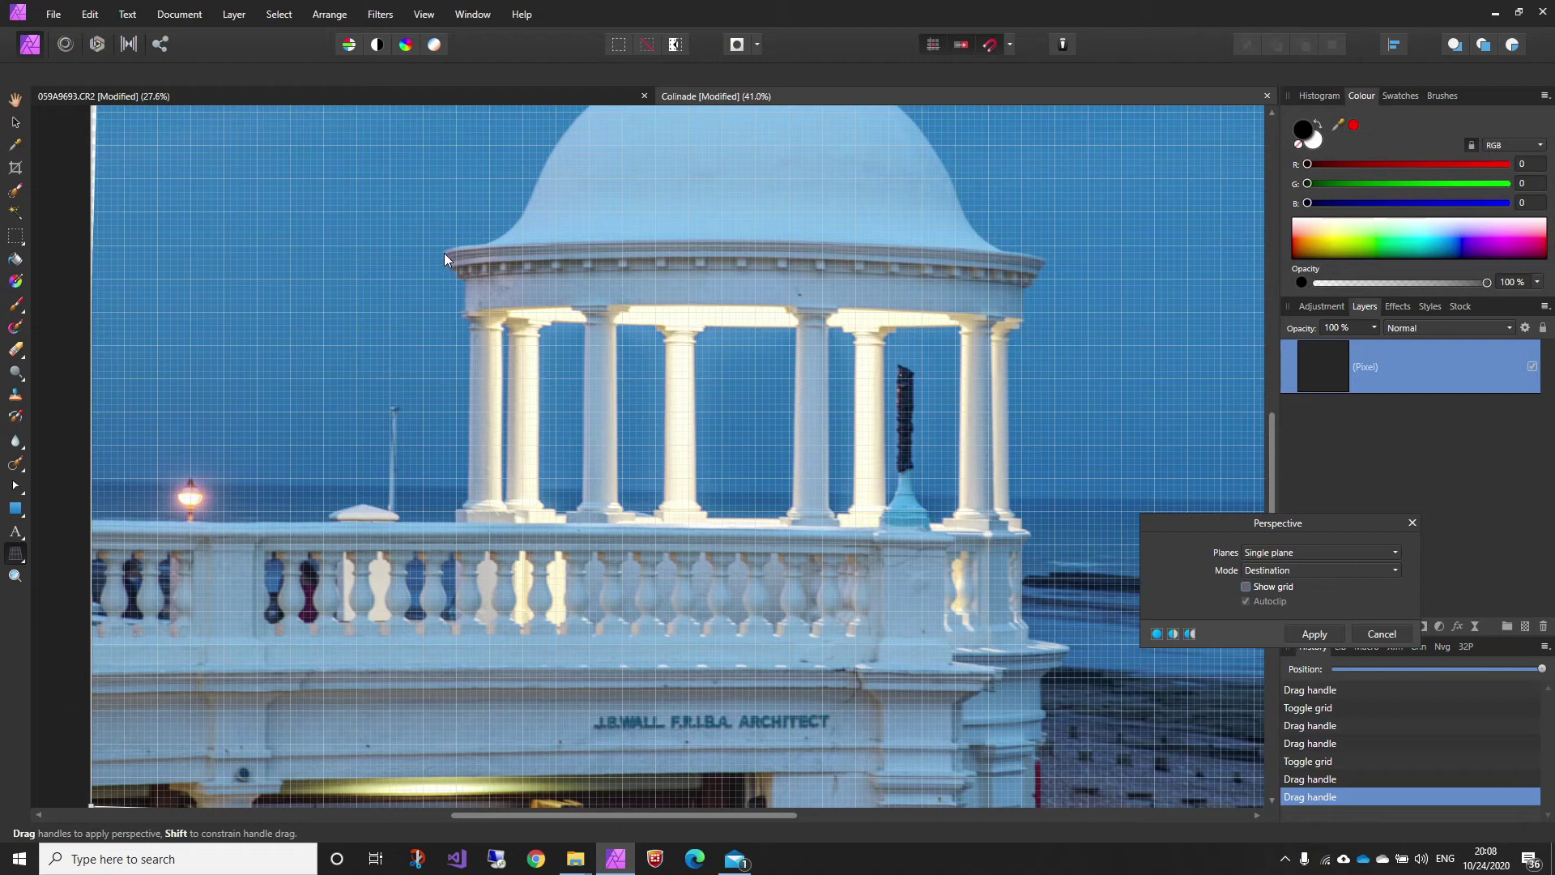
pyautogui.scroll(-4, 970, 254)
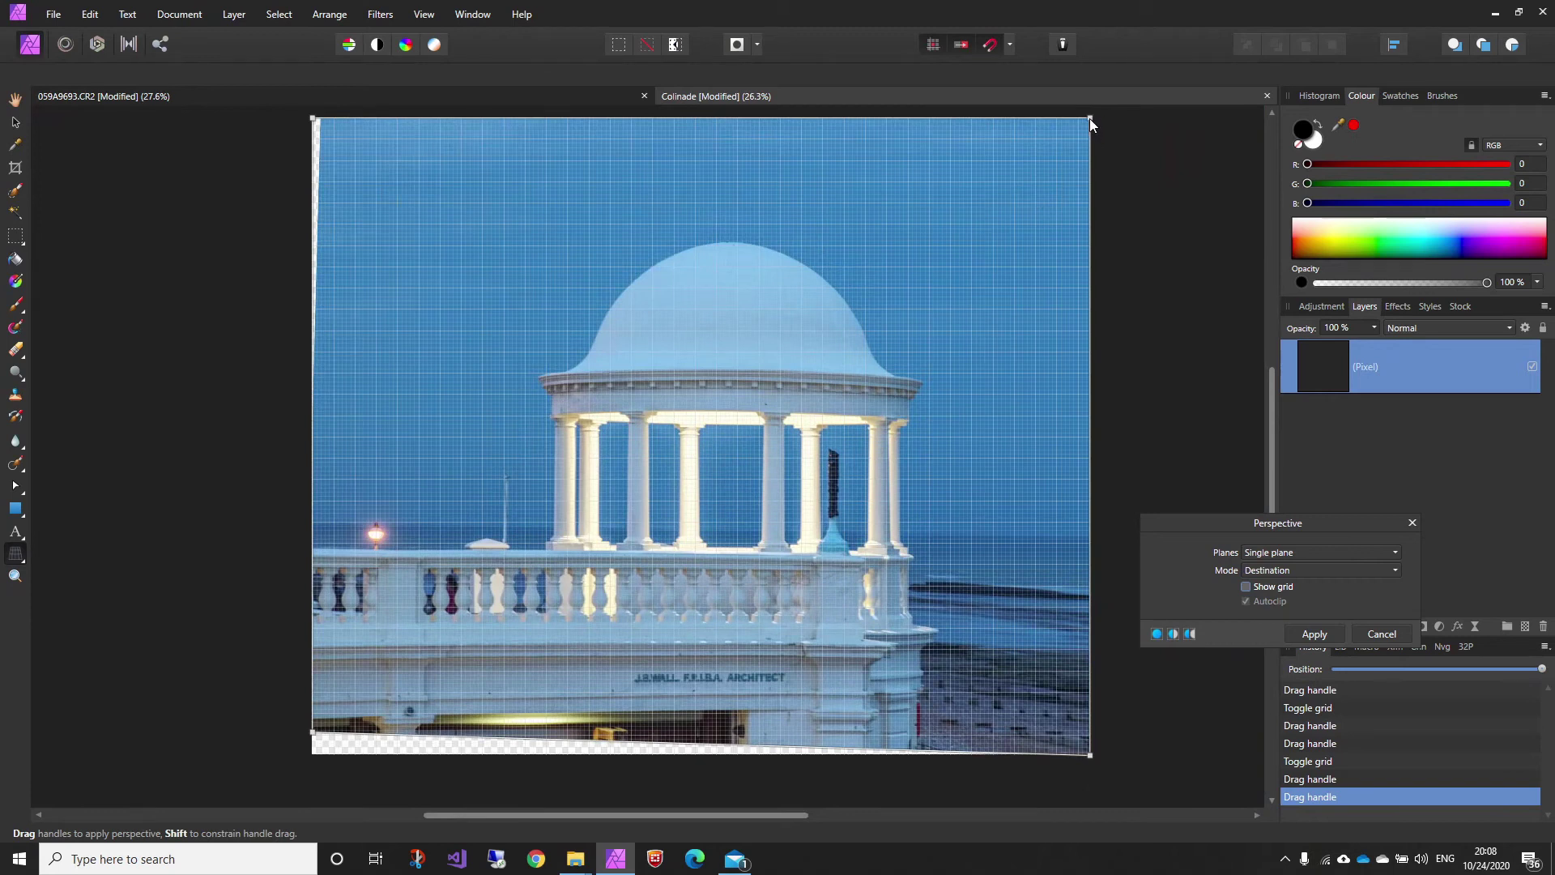
# Step: Lift the top-right and lower-left perspective handles further until the columns stand vertical
pyautogui.moveTo(1090, 118); pyautogui.dragTo(1088, 105)
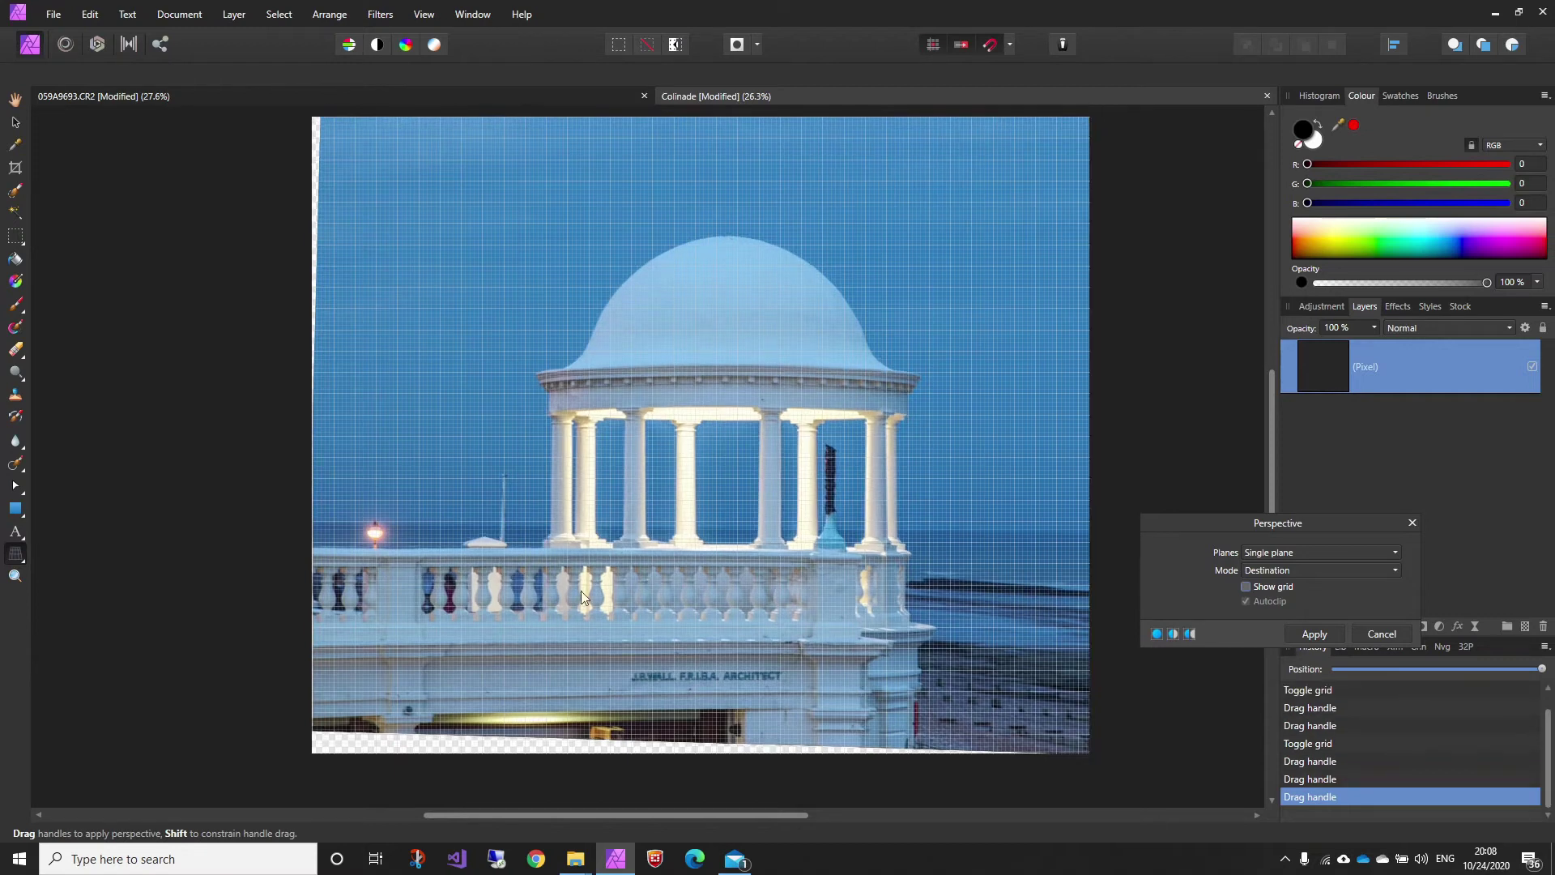
pyautogui.scroll(-3, 590, 583)
pyautogui.hscroll(-2, 590, 583)
pyautogui.scroll(2, 579, 573)
pyautogui.scroll(3, 412, 594)
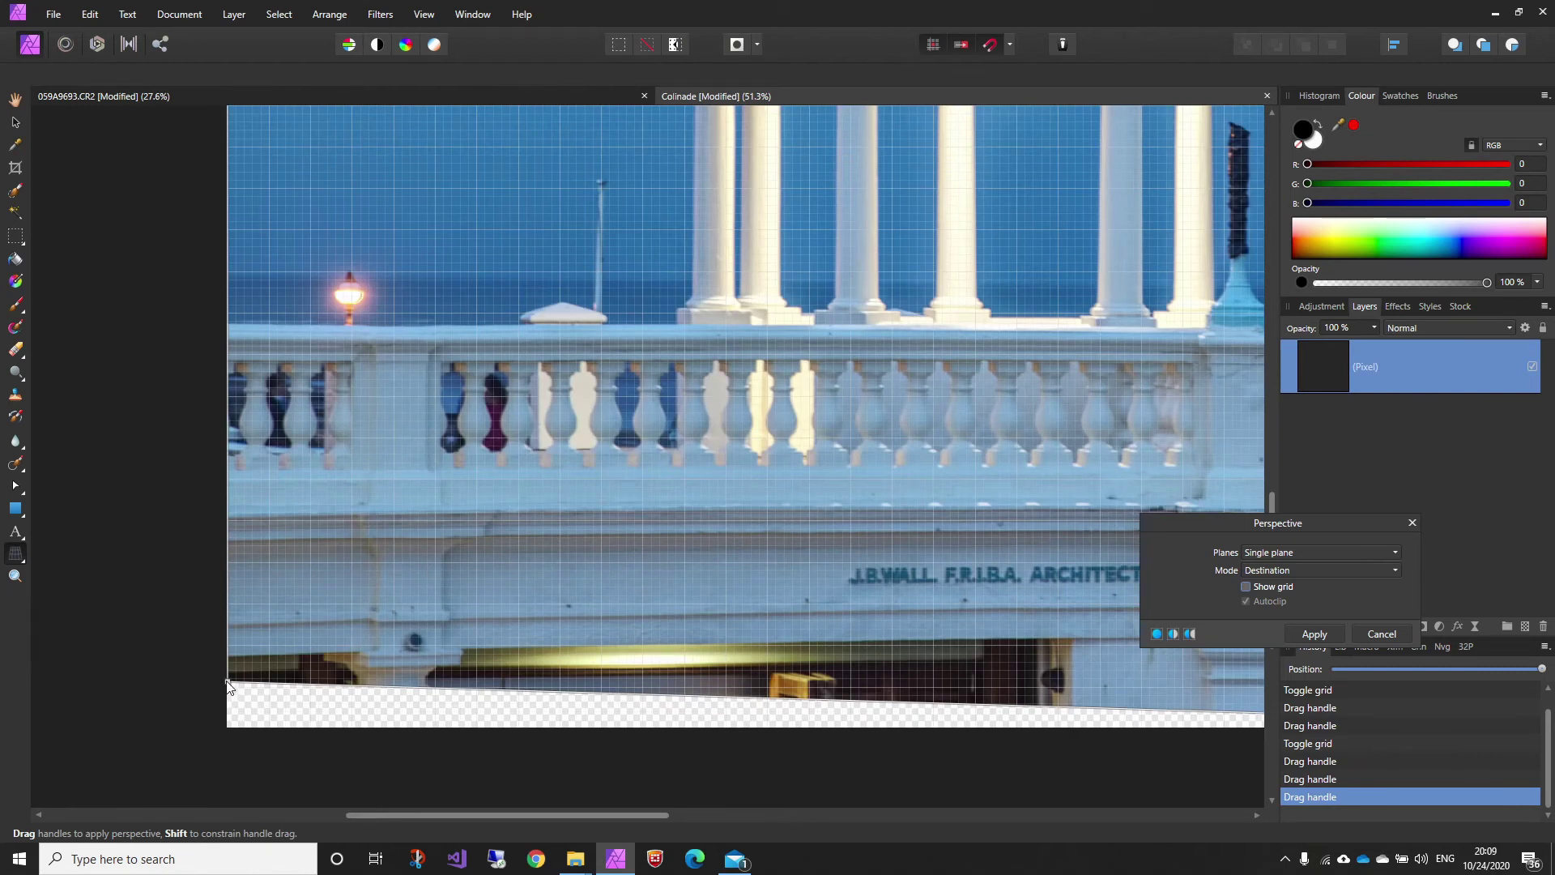
pyautogui.moveTo(227, 685); pyautogui.dragTo(229, 673)
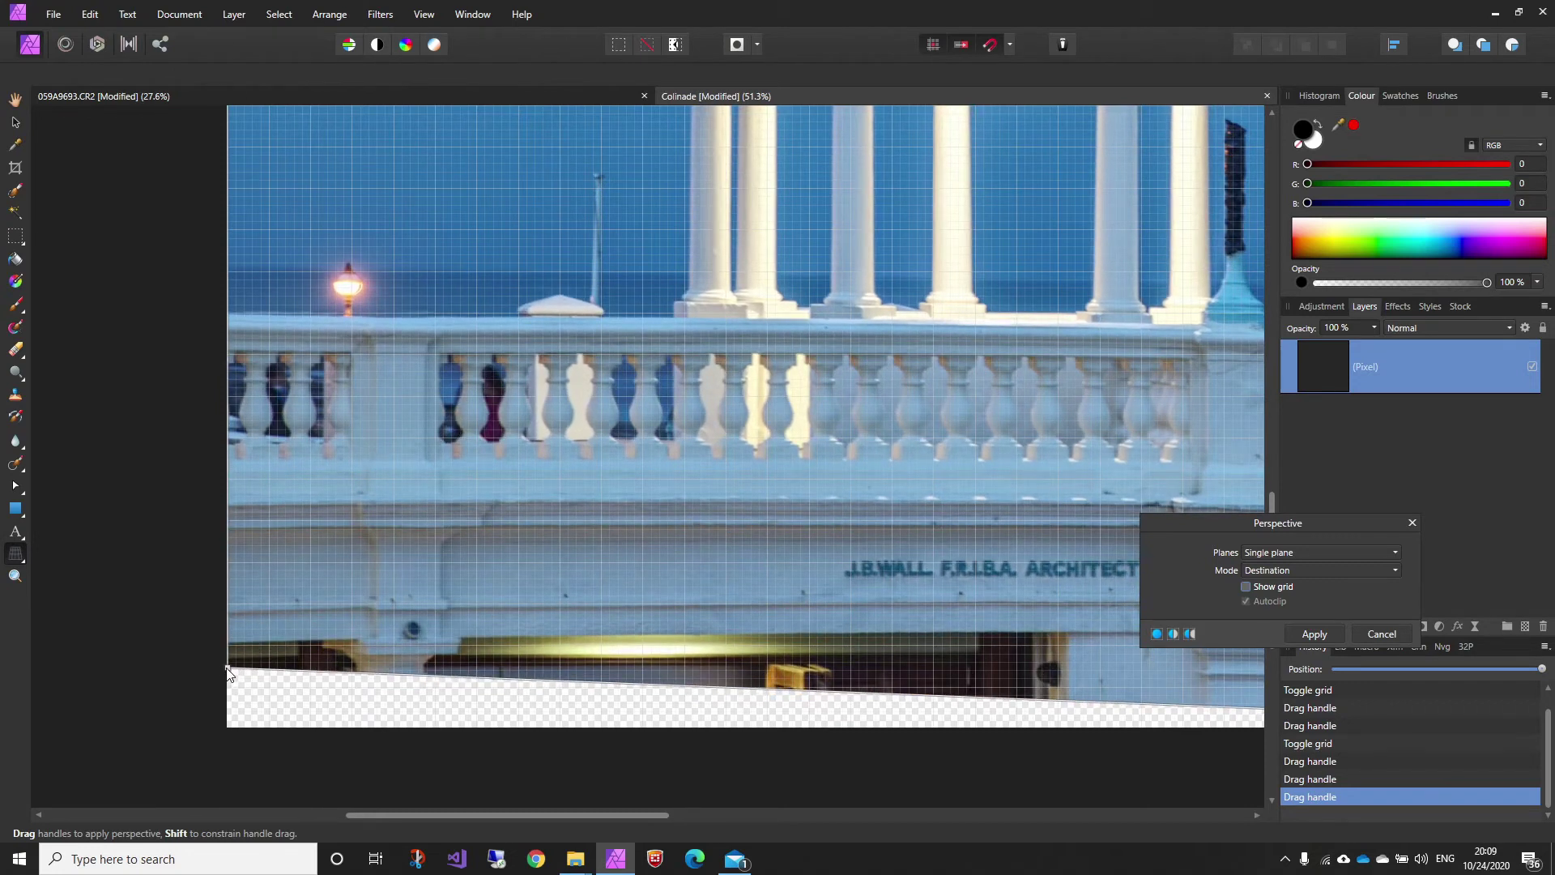
pyautogui.moveTo(229, 674); pyautogui.dragTo(228, 649)
pyautogui.scroll(-3, 696, 392)
pyautogui.scroll(5, 821, 361)
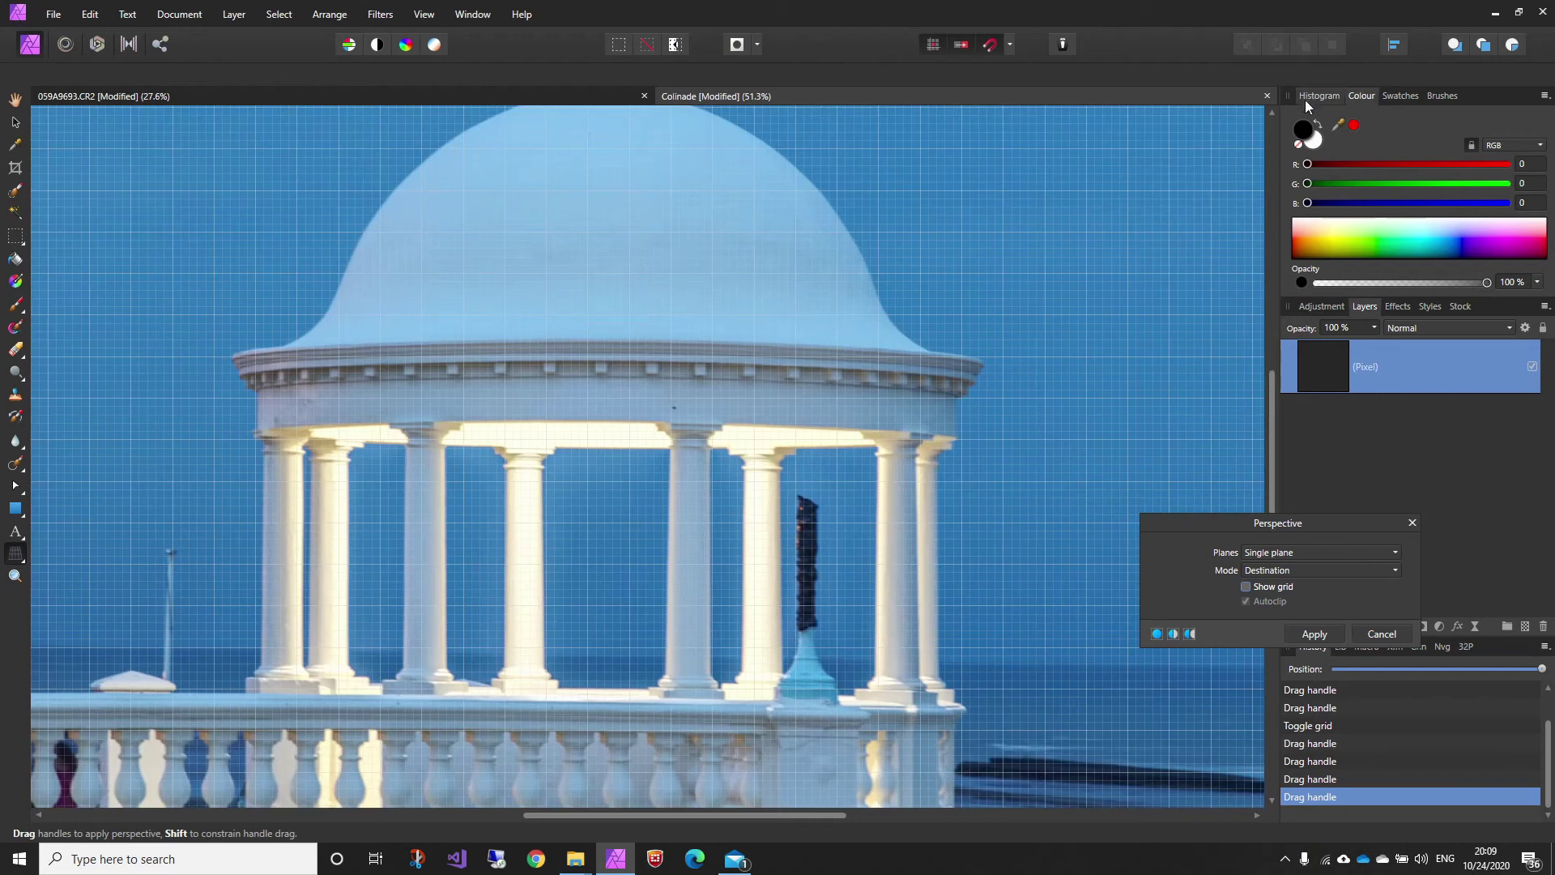
pyautogui.scroll(-3, 983, 369)
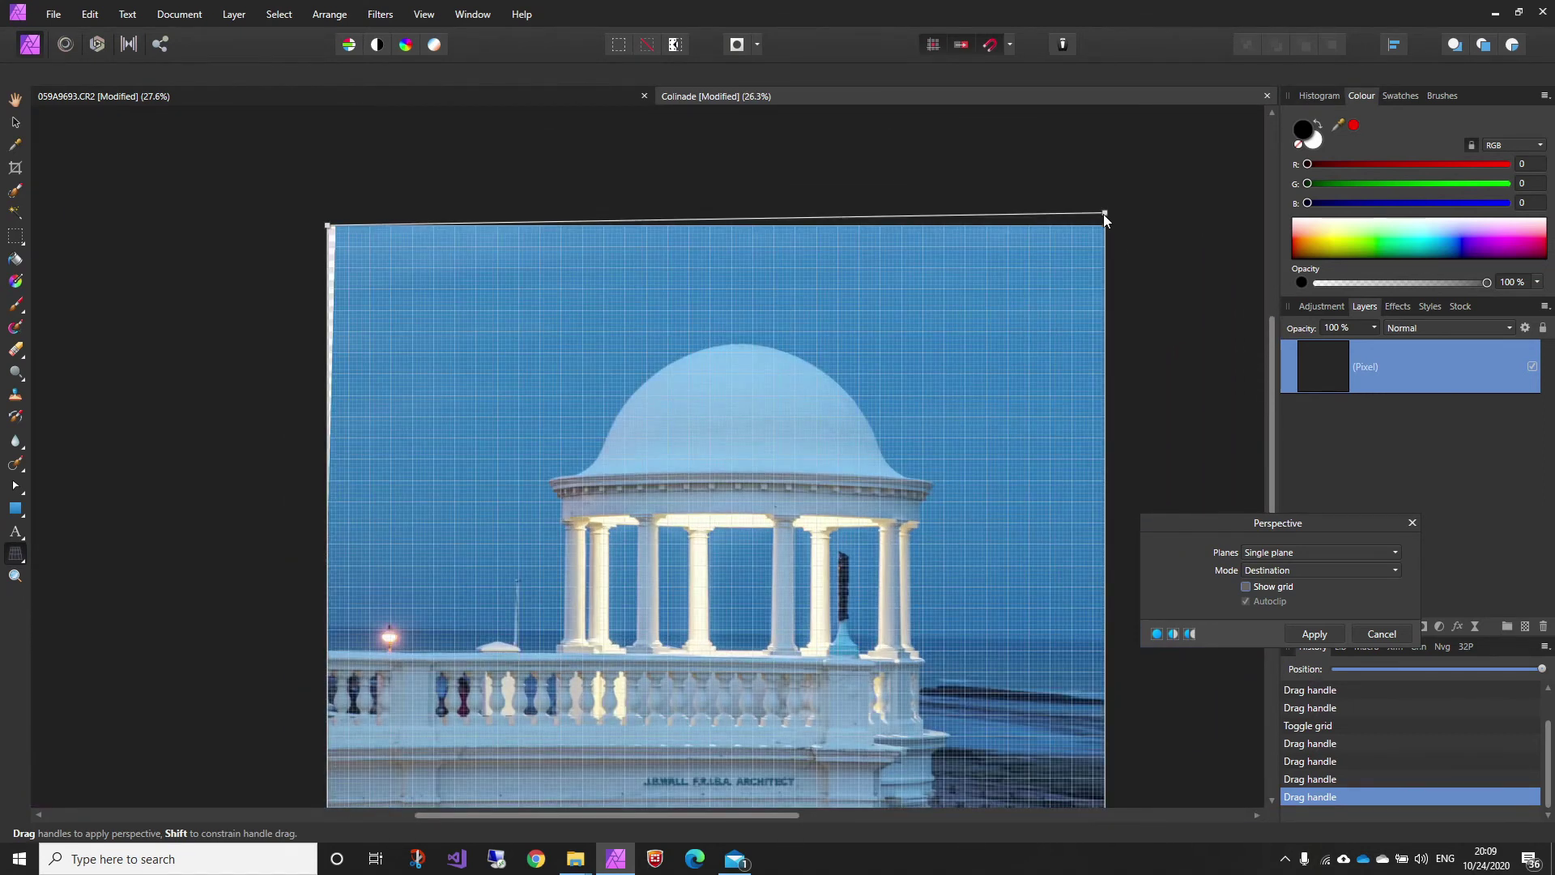
pyautogui.moveTo(1103, 212); pyautogui.dragTo(1103, 207)
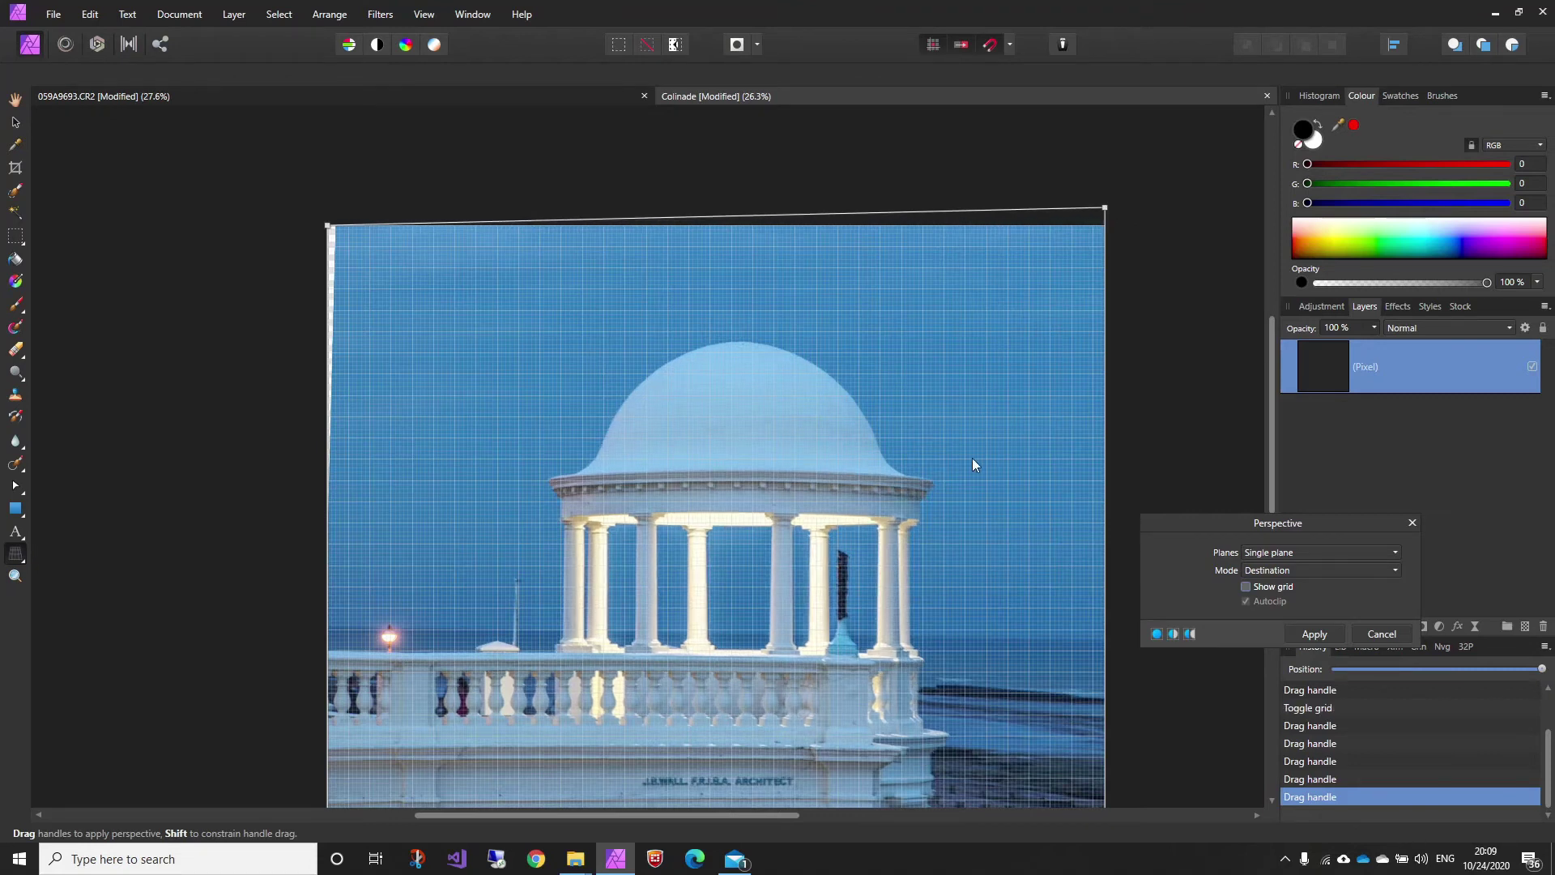
pyautogui.scroll(-1, 772, 464)
pyautogui.moveTo(773, 464); pyautogui.dragTo(762, 351)
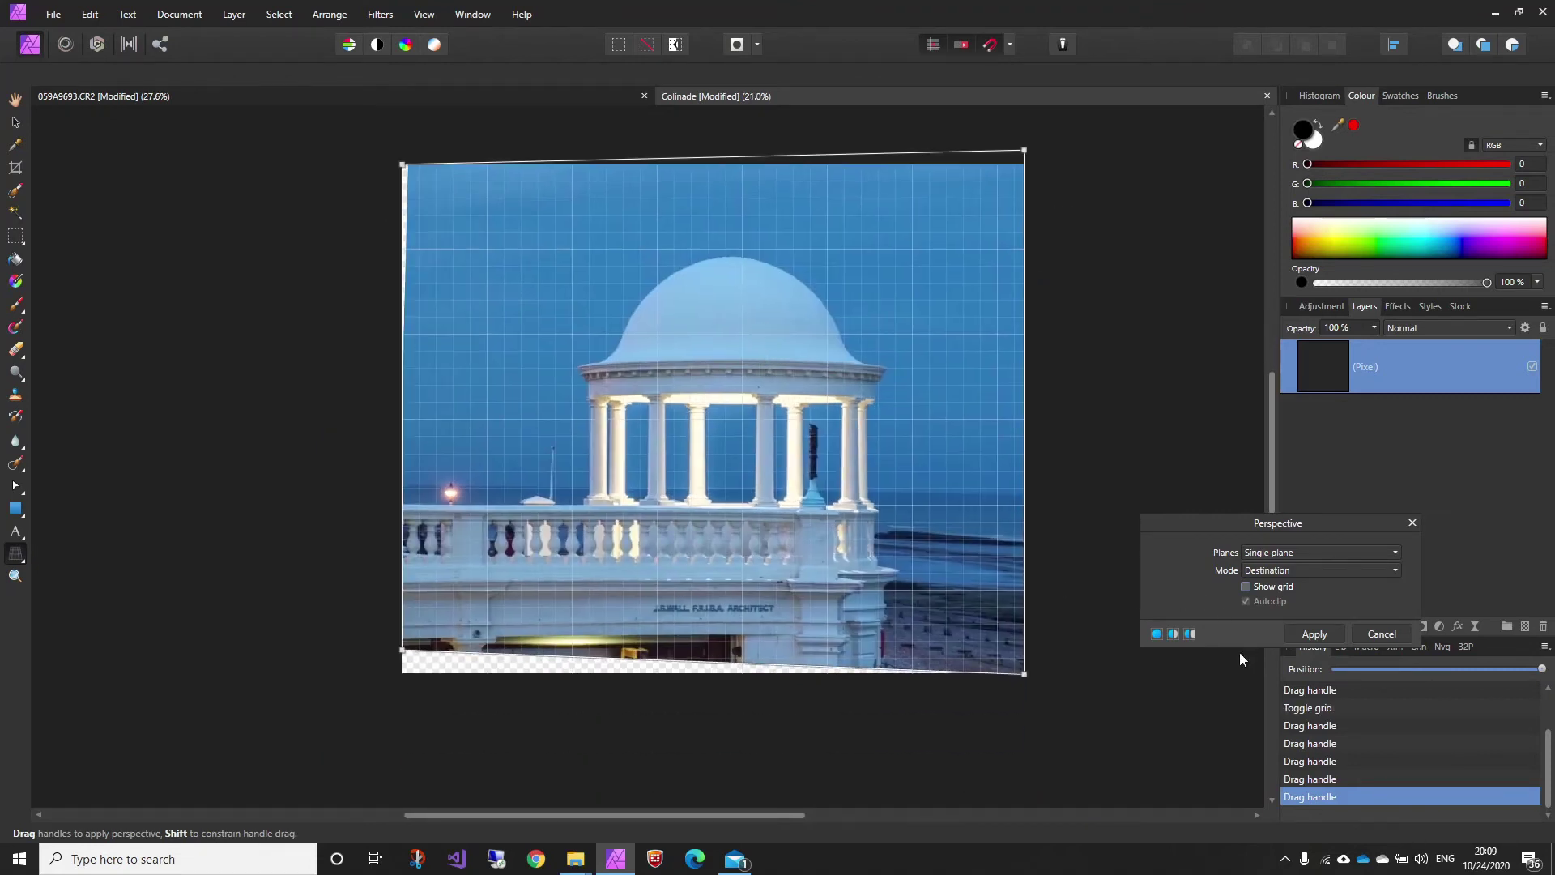
# Step: Compare corrected and original photo in split view, then apply the Perspective correction
pyautogui.click(1172, 637)
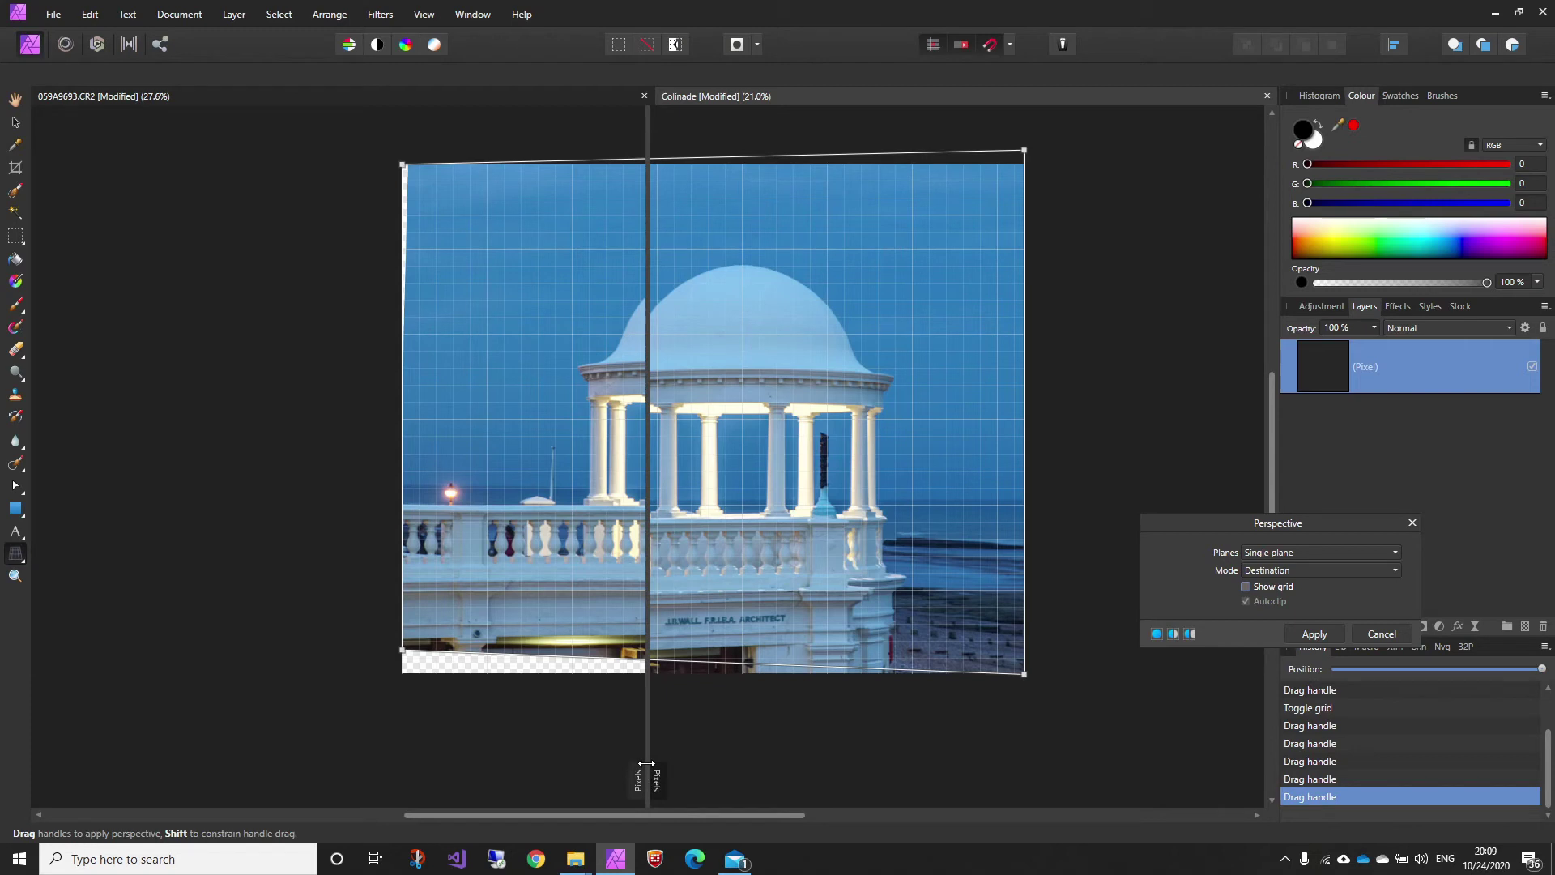
pyautogui.moveTo(646, 763)
pyautogui.mouseDown()
pyautogui.moveTo(1090, 749)
pyautogui.moveTo(230, 778)
pyautogui.moveTo(959, 777)
pyautogui.moveTo(367, 796)
pyautogui.moveTo(361, 781)
pyautogui.moveTo(965, 784)
pyautogui.moveTo(663, 781)
pyautogui.mouseUp()
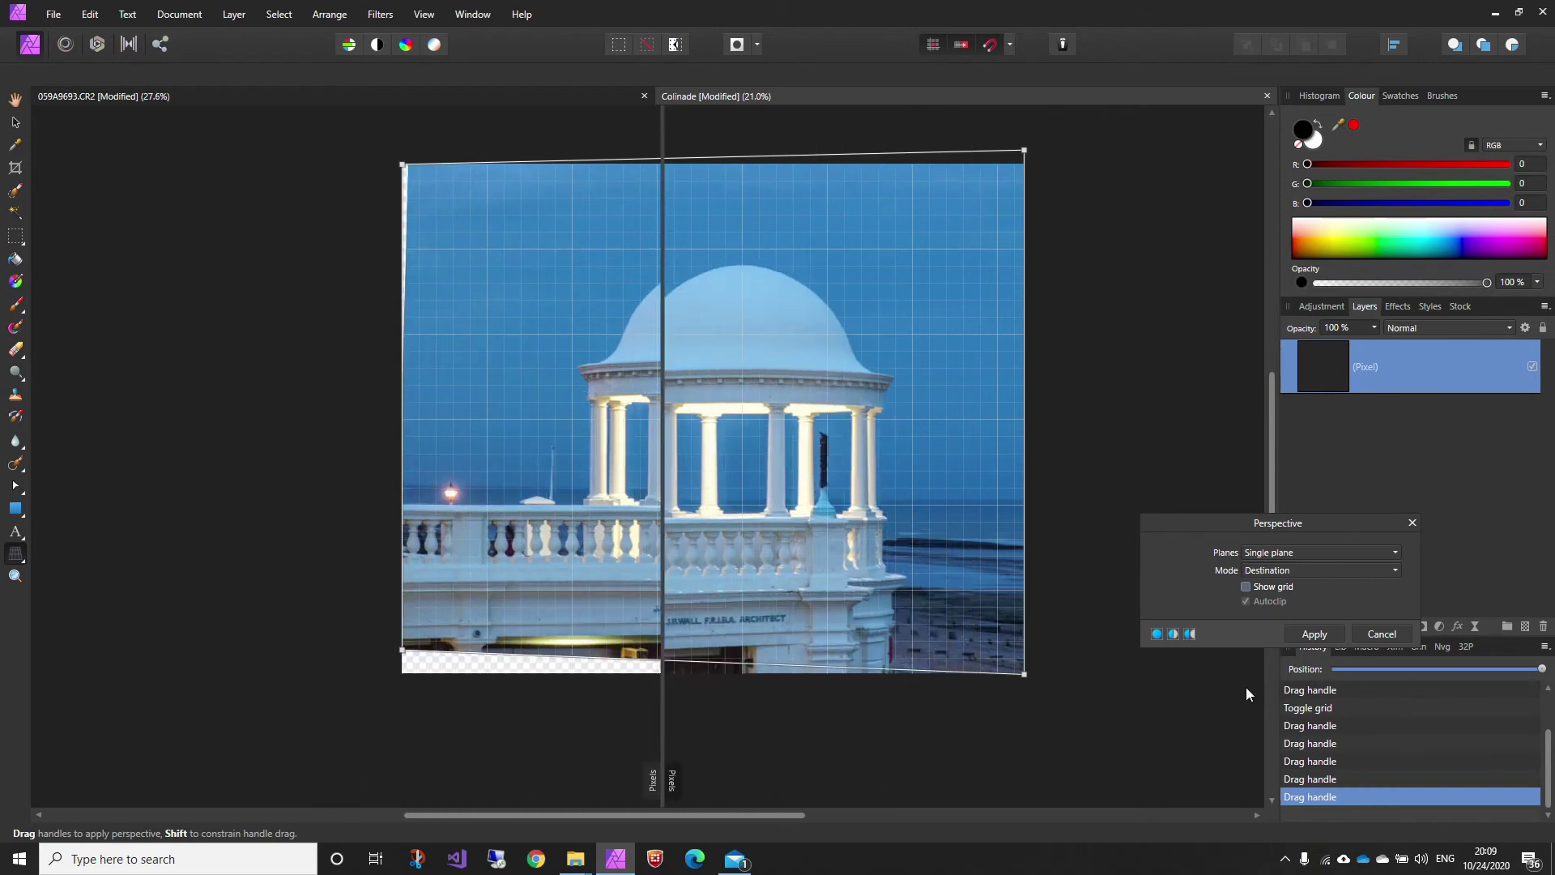
pyautogui.click(1323, 636)
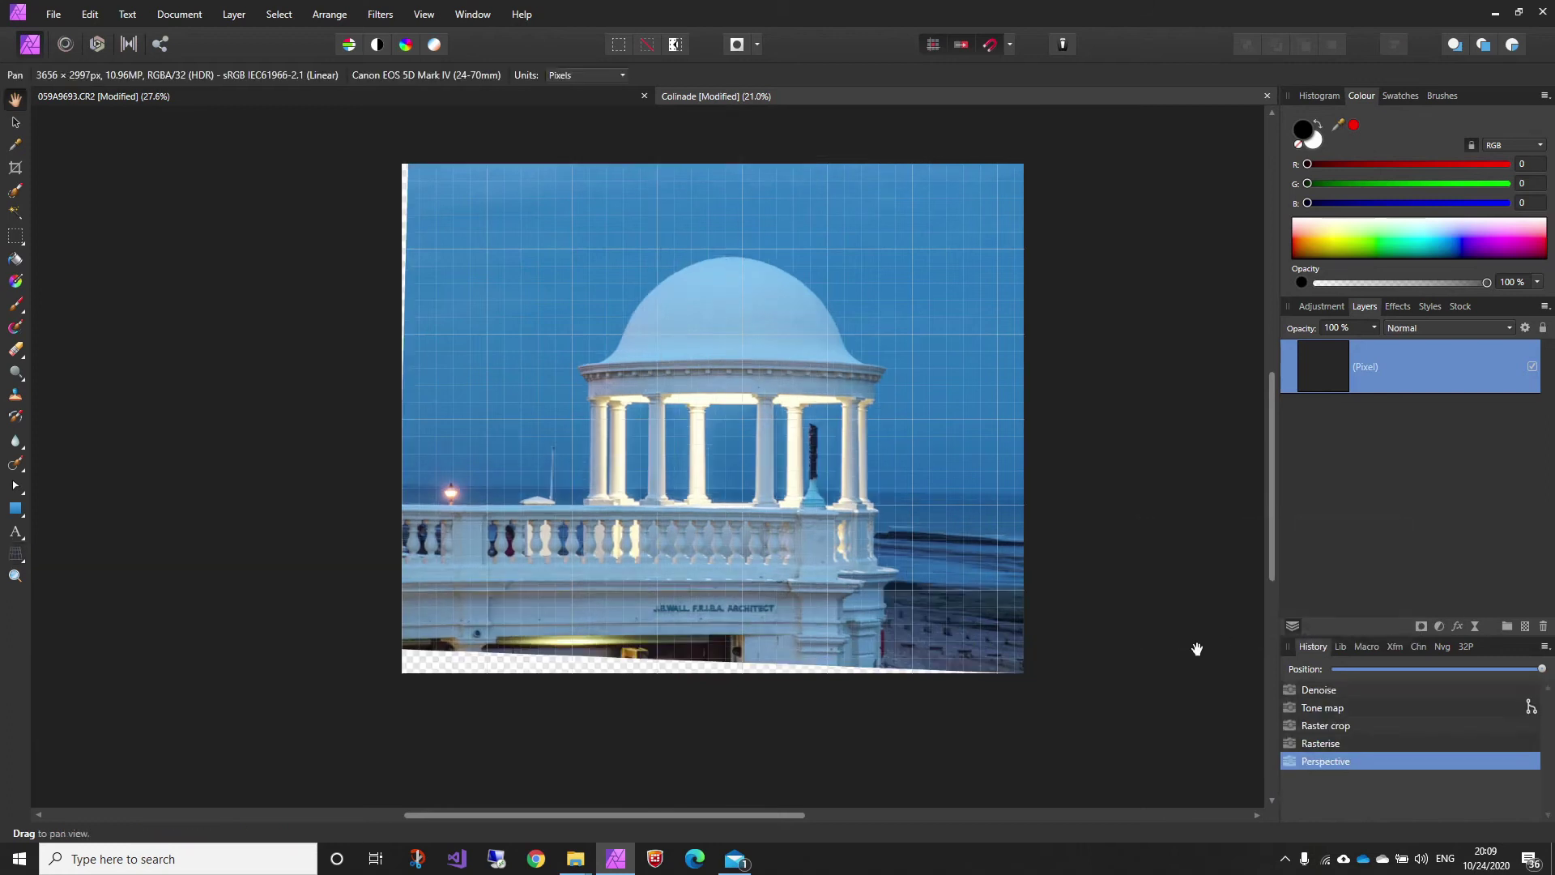
# Step: Revert to the Rasterise state and reopen Perspective with Planes set to Dual plane
pyautogui.moveTo(709, 592); pyautogui.dragTo(684, 612)
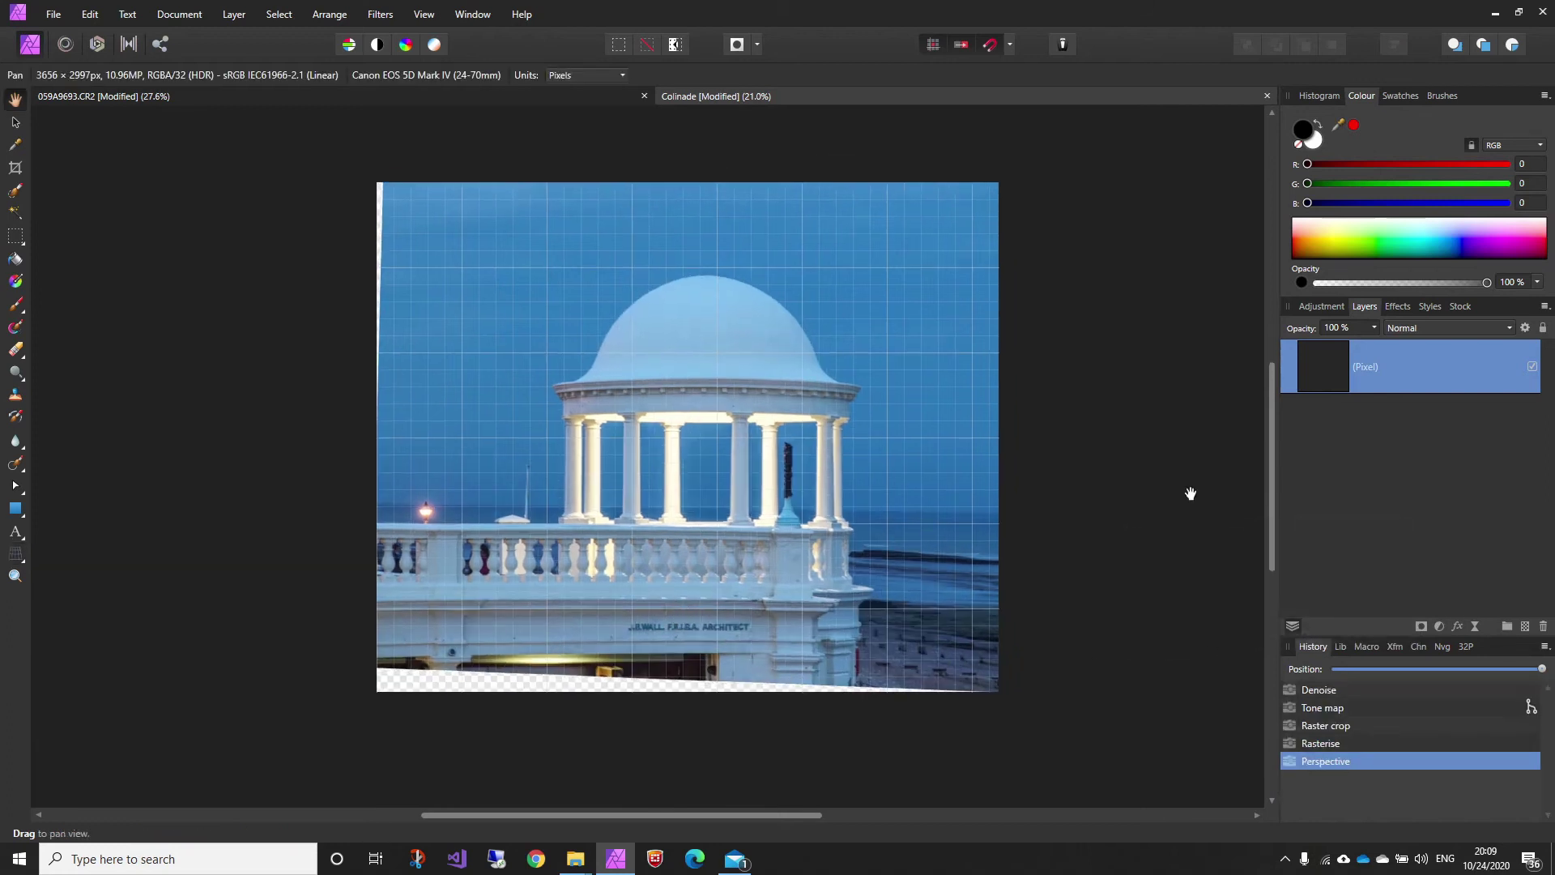
pyautogui.click(1333, 746)
pyautogui.click(15, 555)
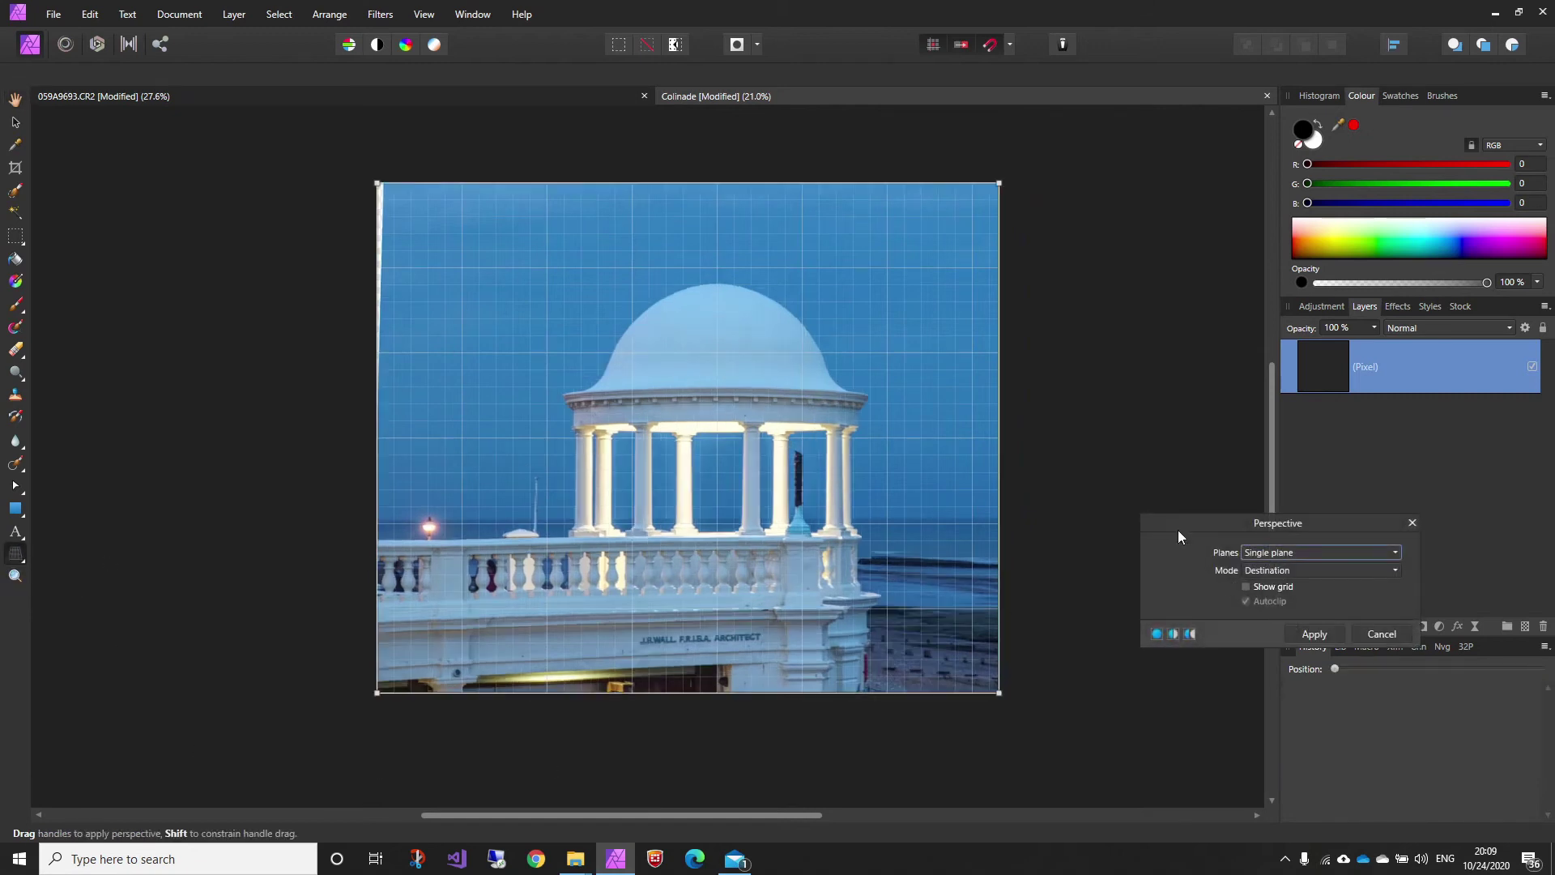
pyautogui.moveTo(1192, 527); pyautogui.dragTo(1085, 508)
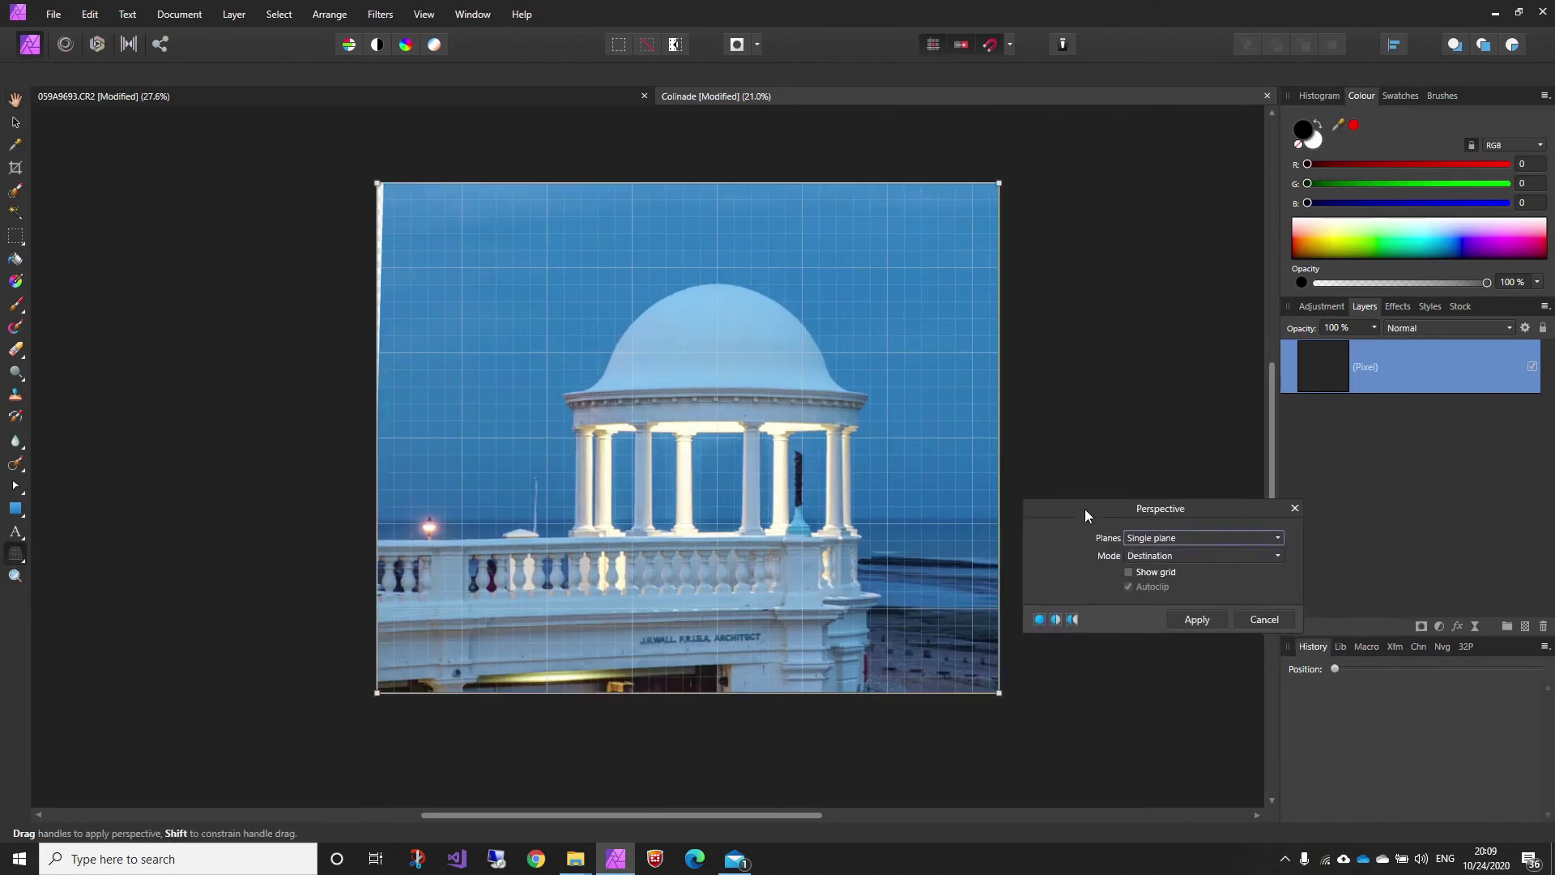
pyautogui.click(1158, 539)
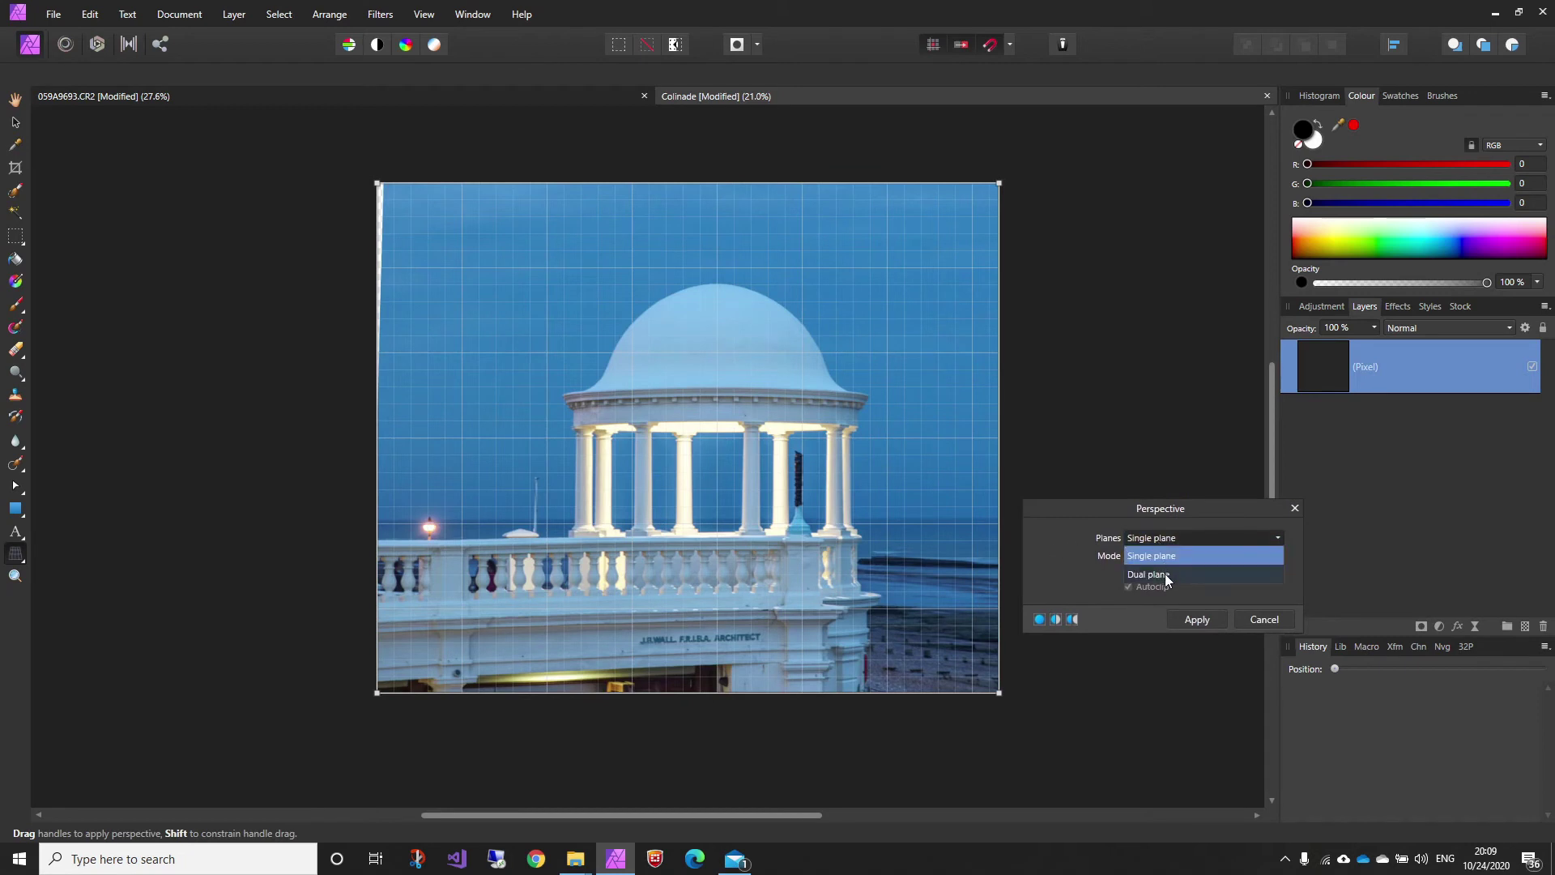
pyautogui.click(1166, 575)
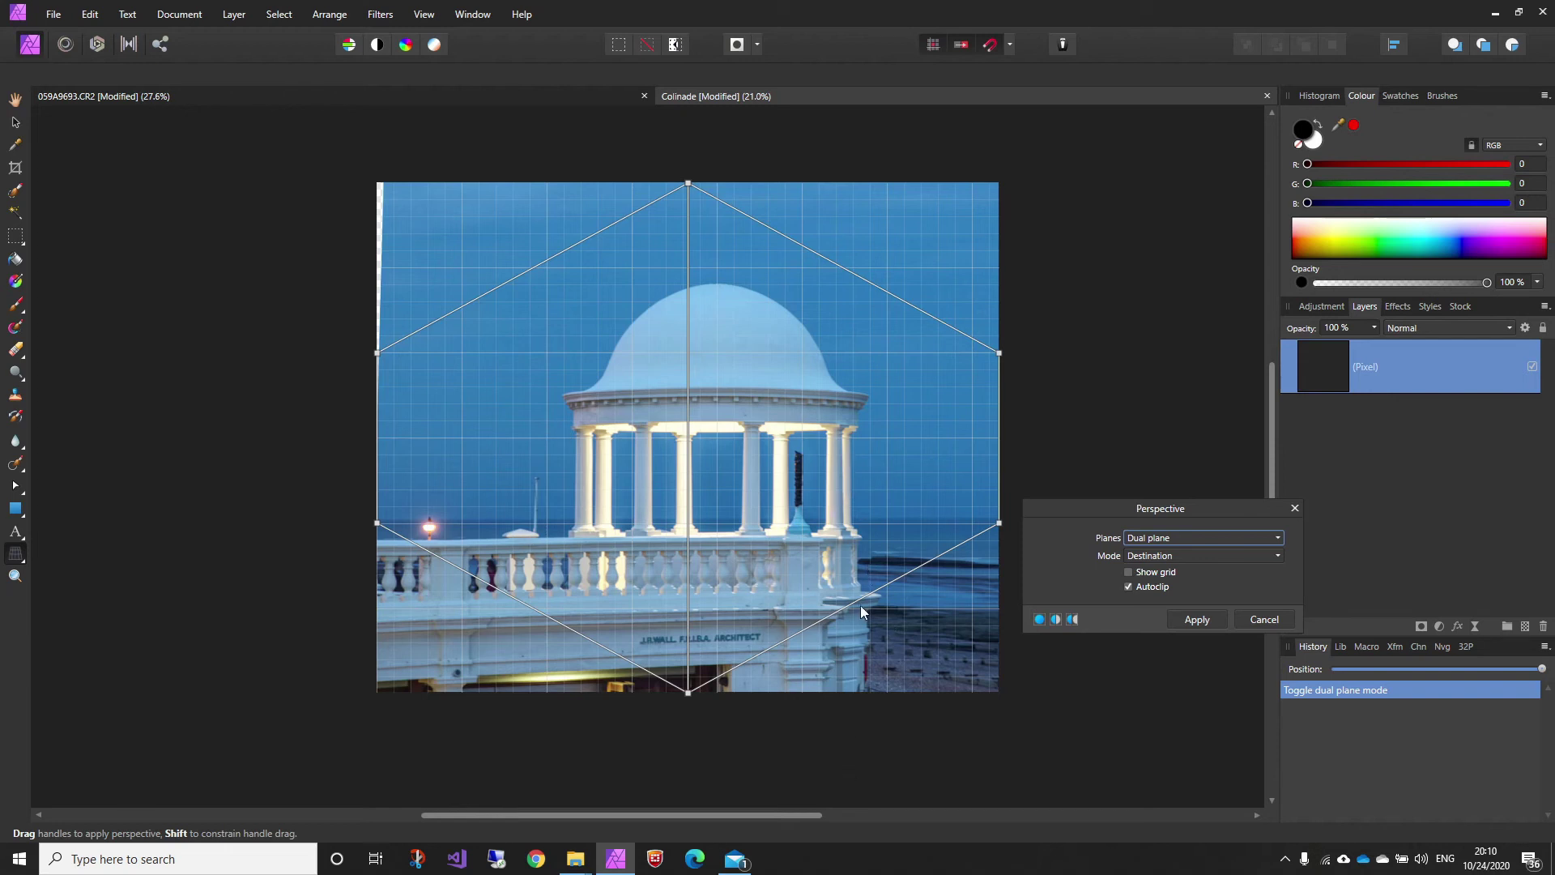
# Step: Raise the left dual-plane perspective point slightly and apply the correction
pyautogui.moveTo(383, 710); pyautogui.dragTo(559, 625)
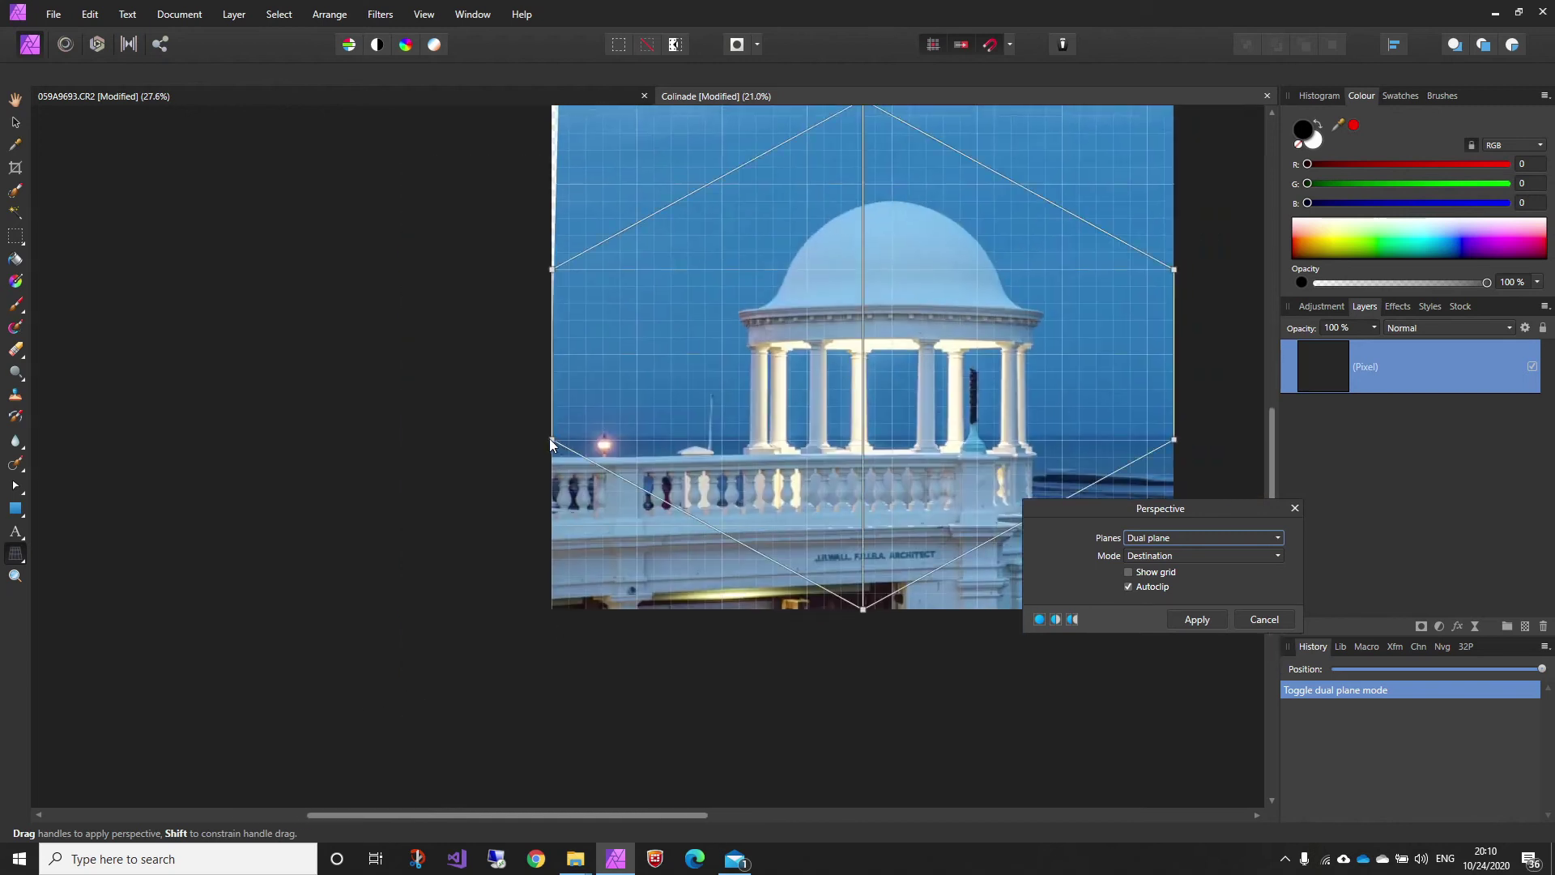
pyautogui.scroll(5, 640, 554)
pyautogui.hscroll(2, 406, 507)
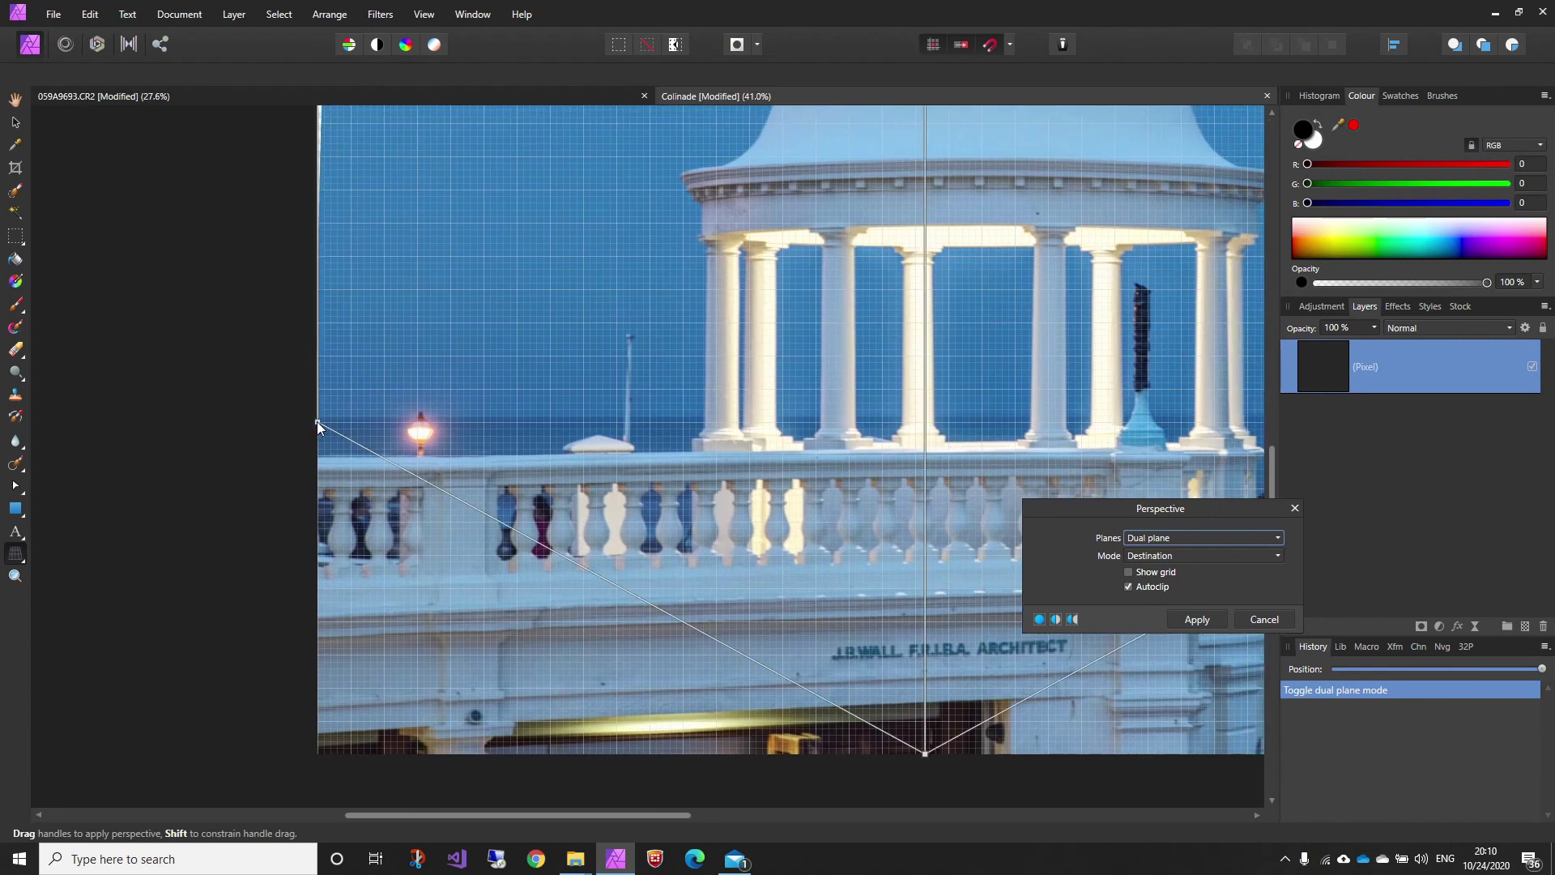
pyautogui.moveTo(316, 419)
pyautogui.mouseDown()
pyautogui.moveTo(312, 395)
pyautogui.moveTo(304, 463)
pyautogui.moveTo(300, 406)
pyautogui.moveTo(318, 417)
pyautogui.mouseUp()
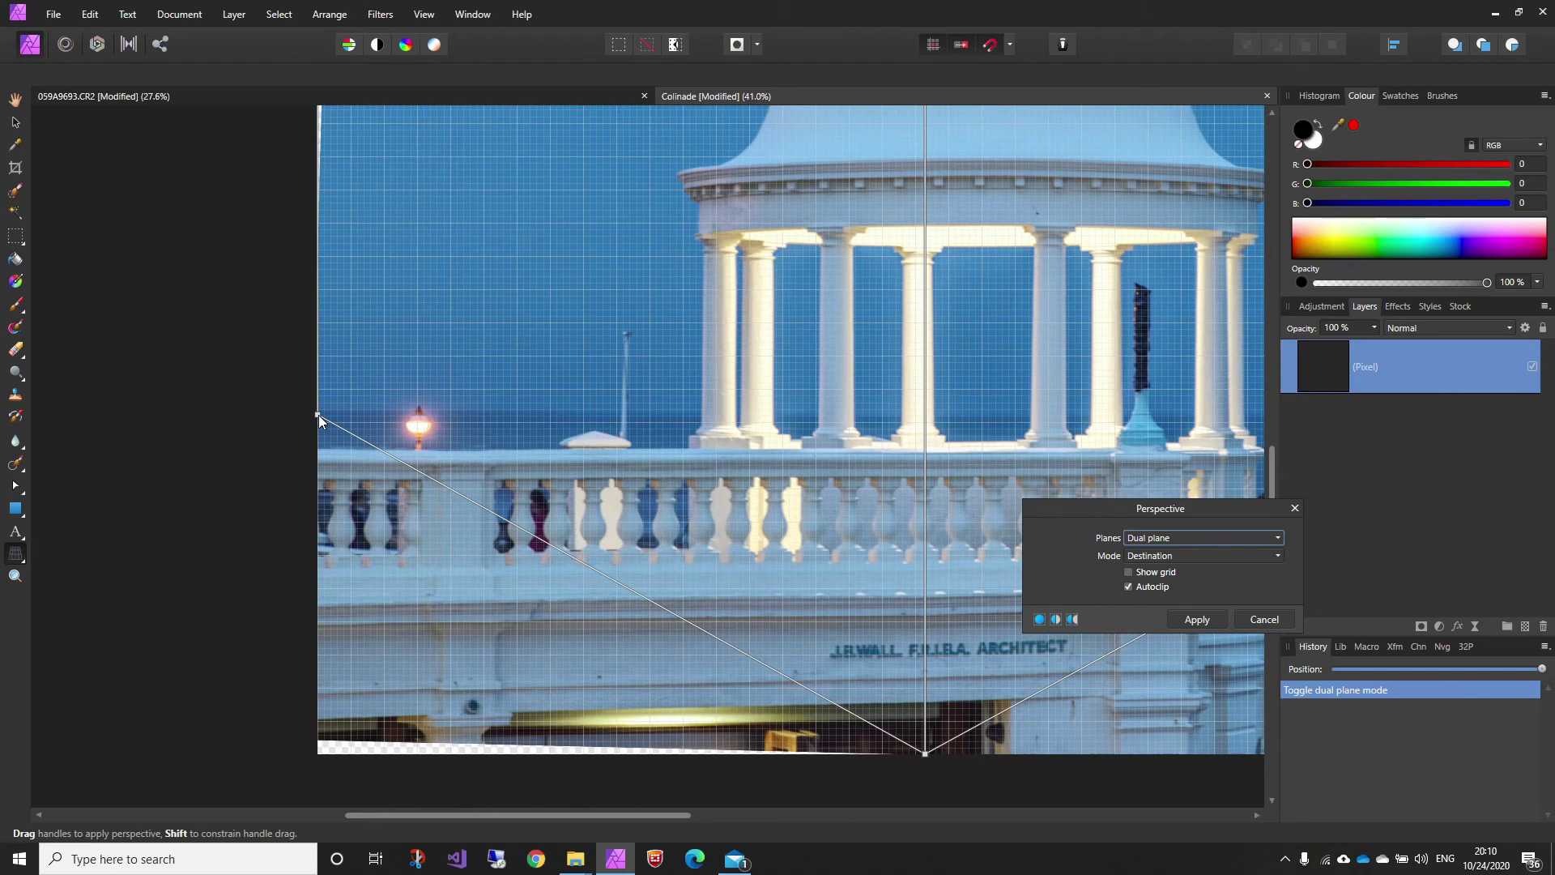
pyautogui.moveTo(318, 414); pyautogui.dragTo(319, 410)
pyautogui.scroll(-2, 712, 520)
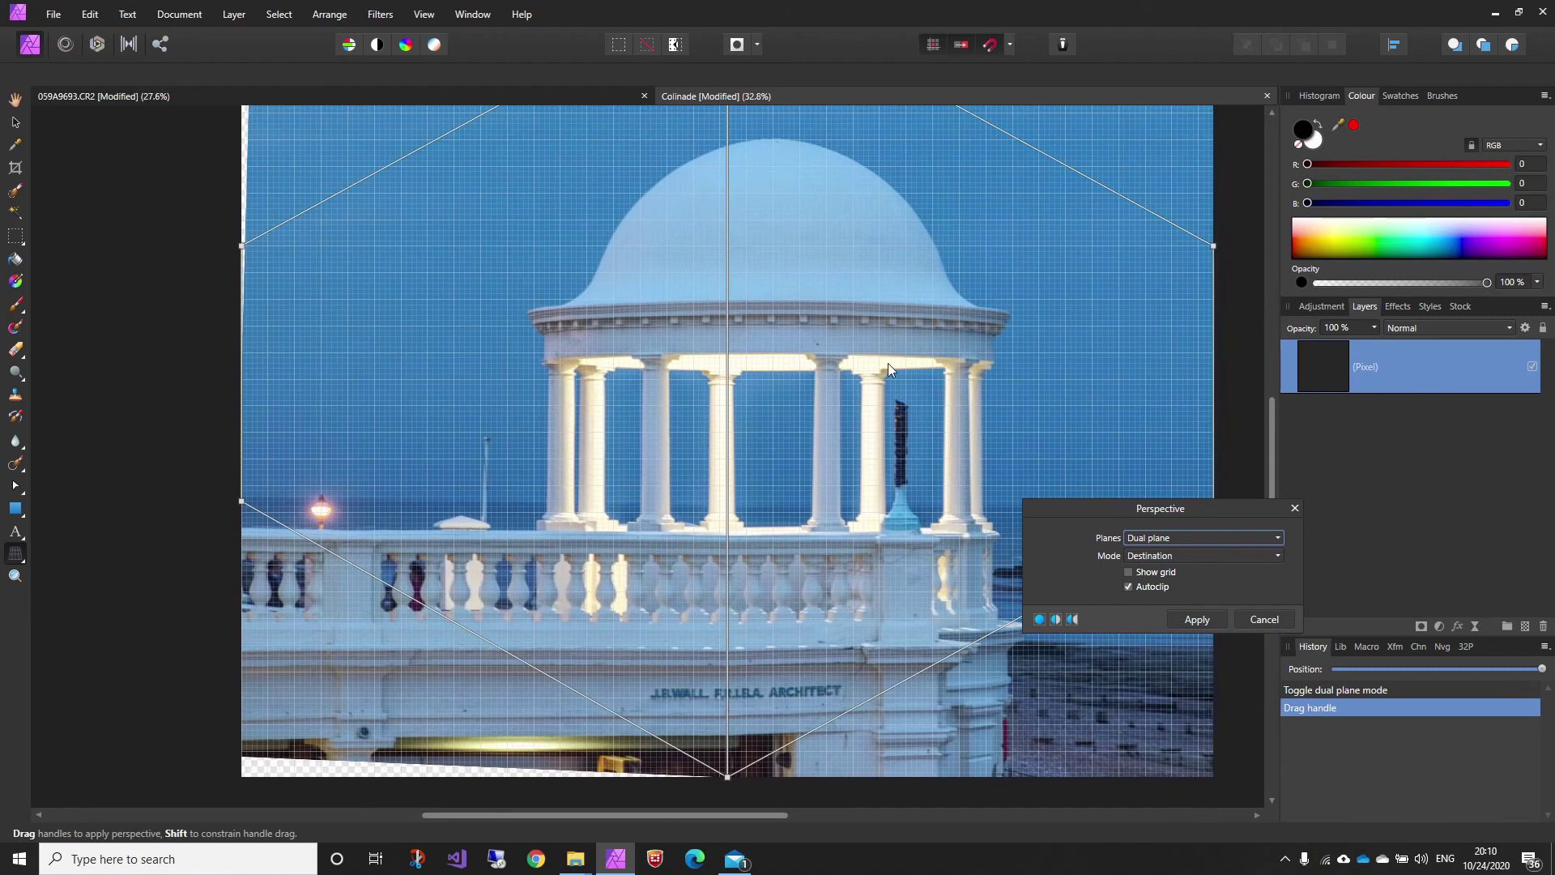
pyautogui.scroll(-2, 846, 348)
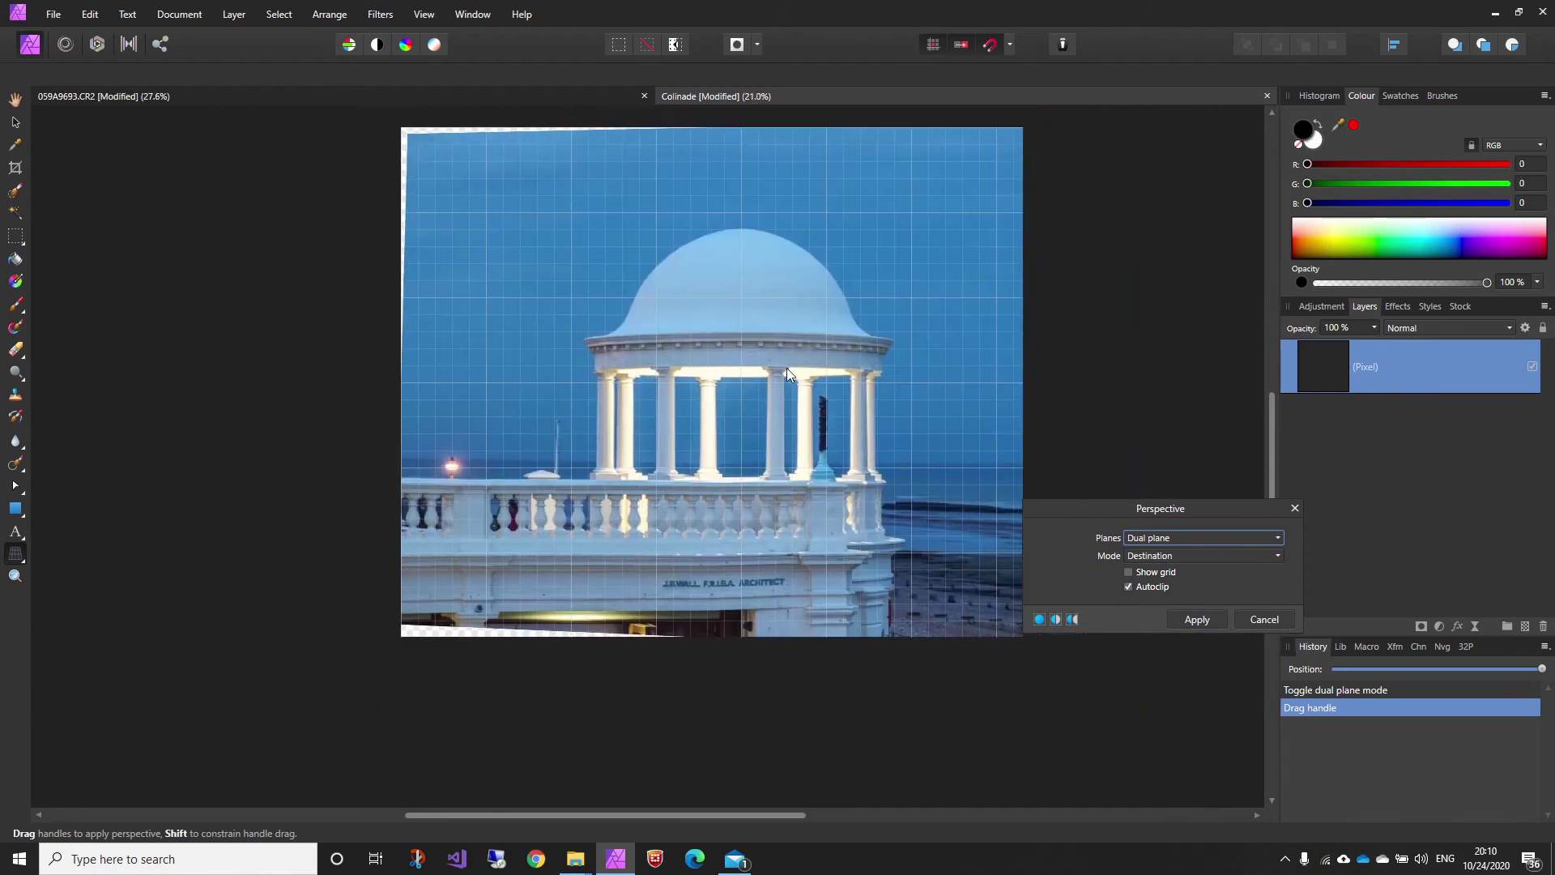
pyautogui.click(1205, 621)
# Step: Switch off View > Show Grid so the corrected photo shows without grid lines
pyautogui.moveTo(779, 501); pyautogui.dragTo(787, 545)
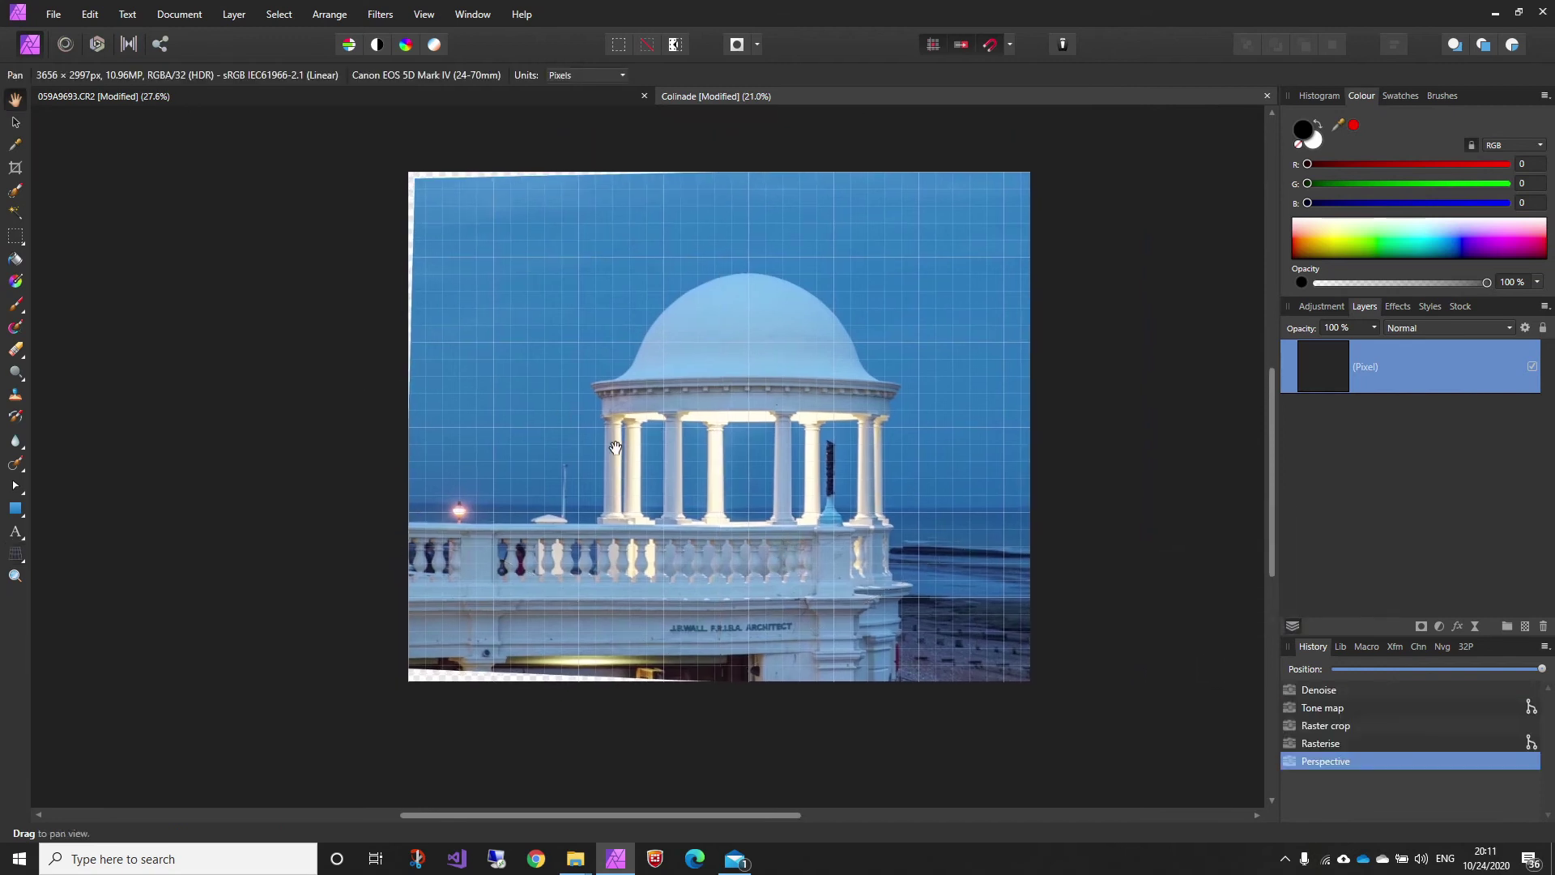
pyautogui.click(423, 14)
pyautogui.click(272, 124)
pyautogui.click(424, 15)
pyautogui.click(319, 102)
pyautogui.click(420, 16)
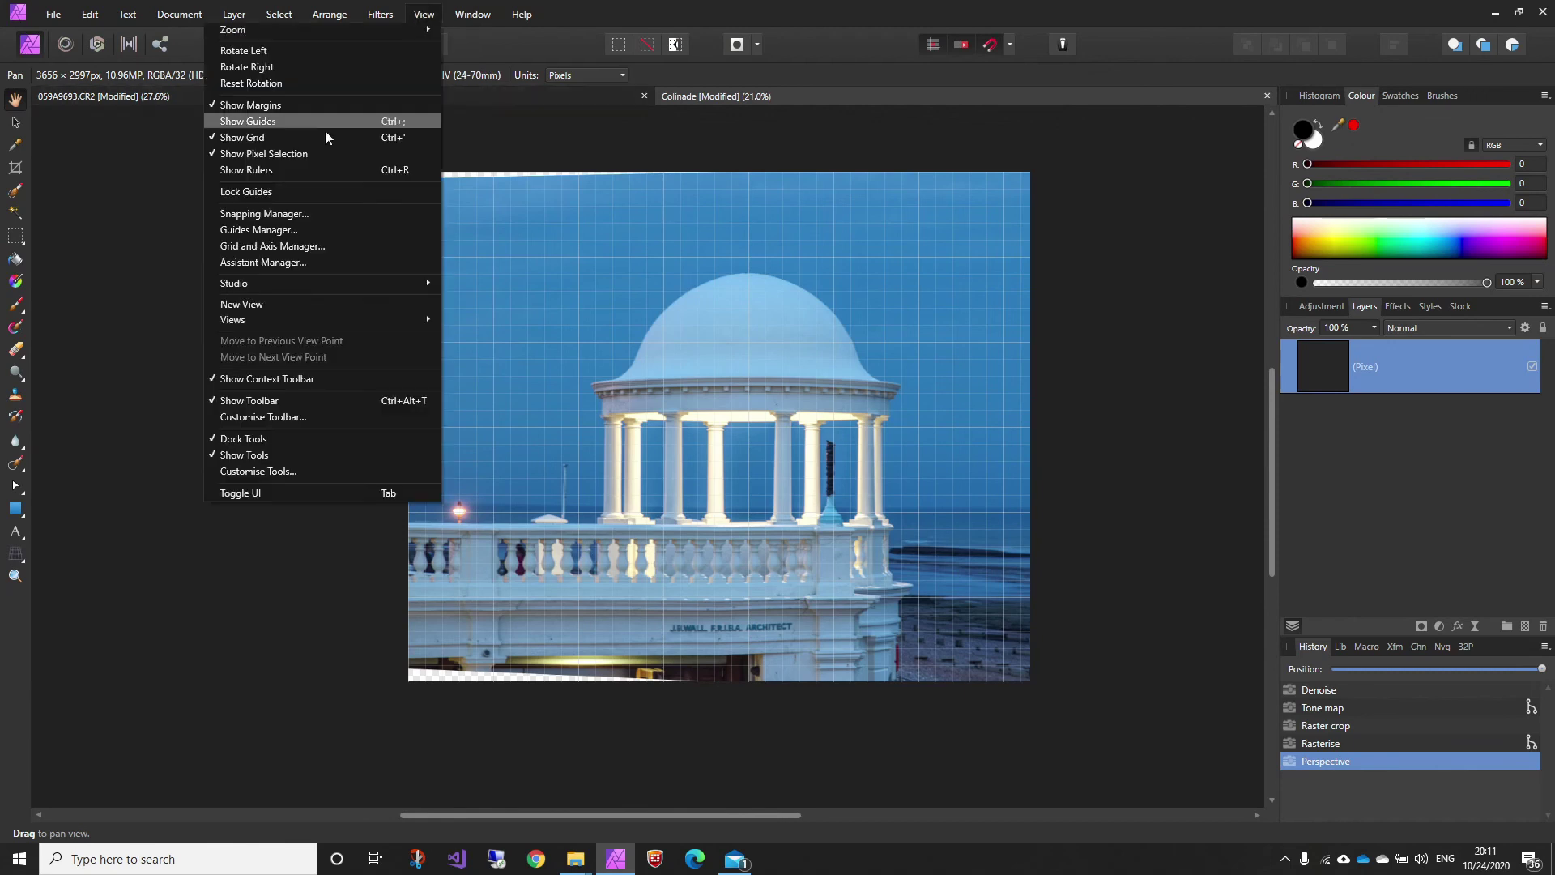
pyautogui.click(273, 138)
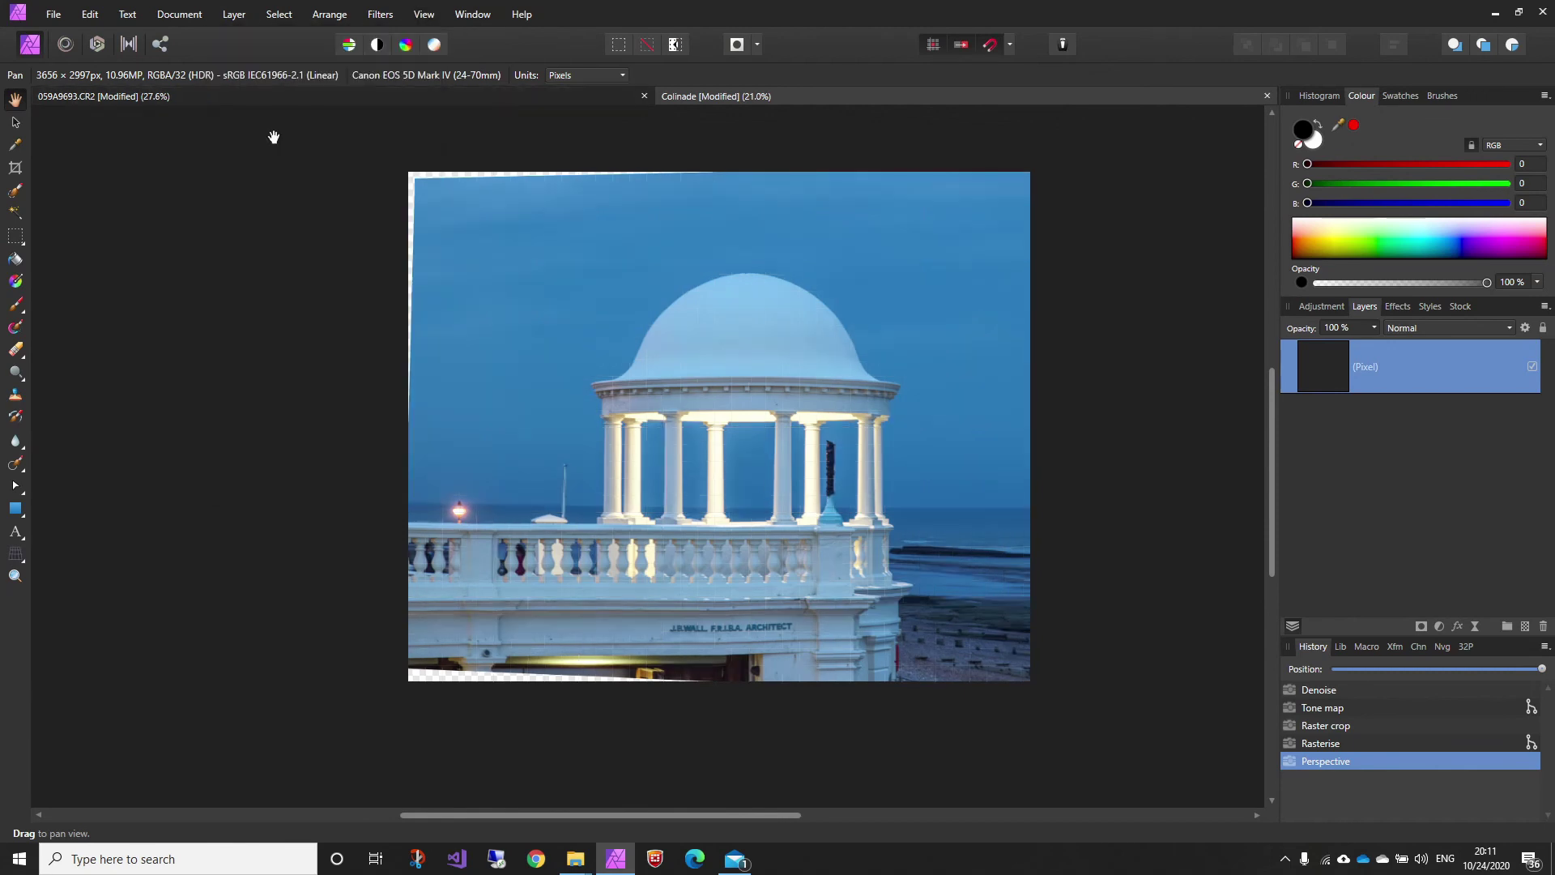
pyautogui.scroll(1, 733, 614)
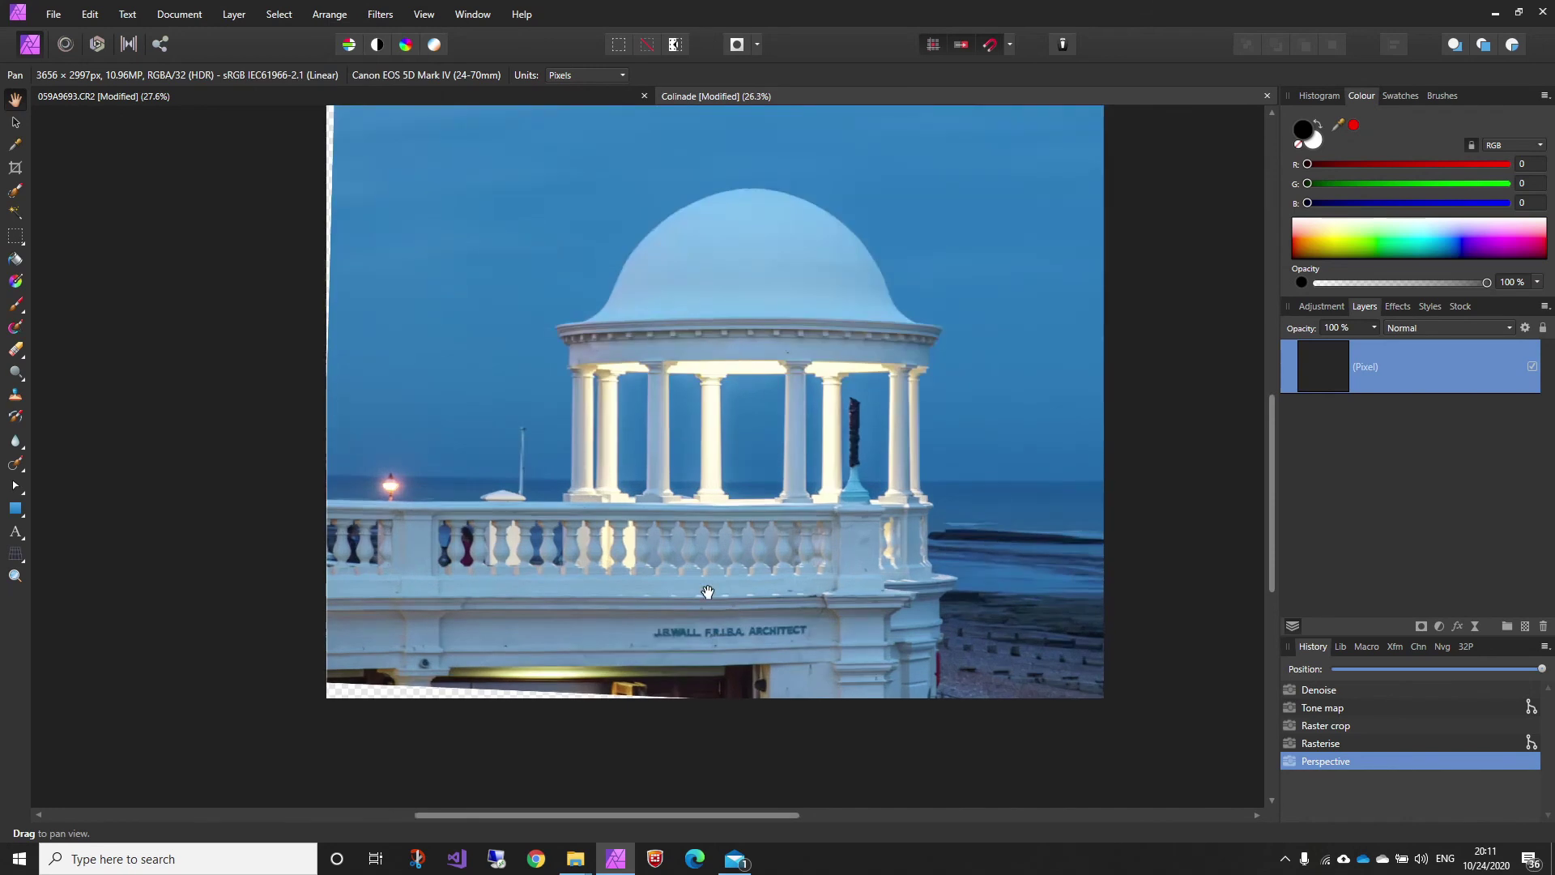
pyautogui.scroll(-1, 708, 595)
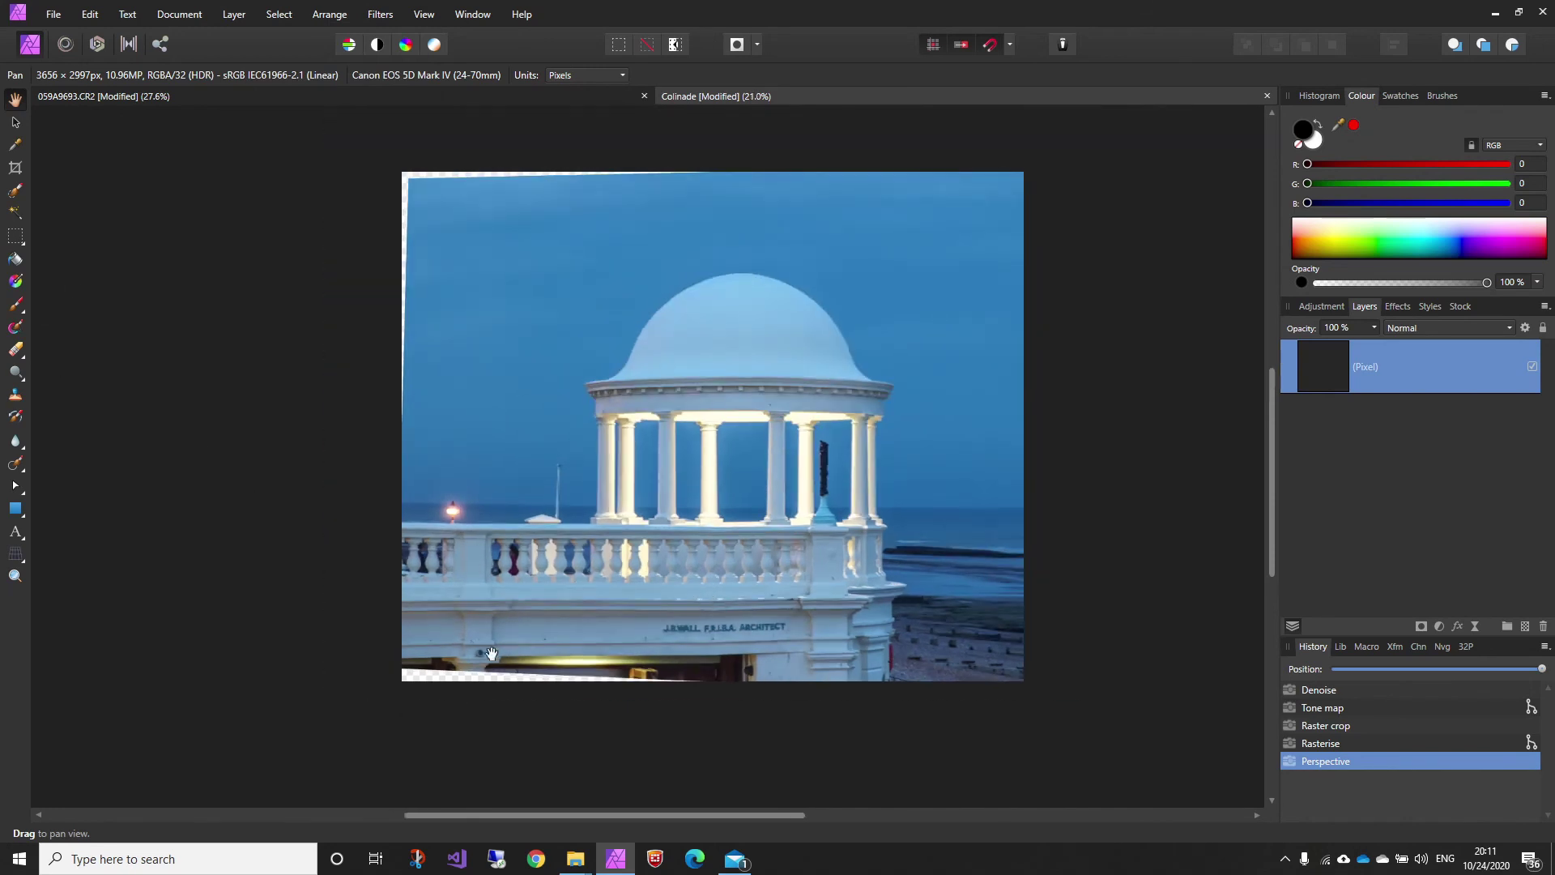
# Step: Crop to 3585 × 2754 px by raising the bottom edge and pulling in the top-left corner
pyautogui.click(15, 168)
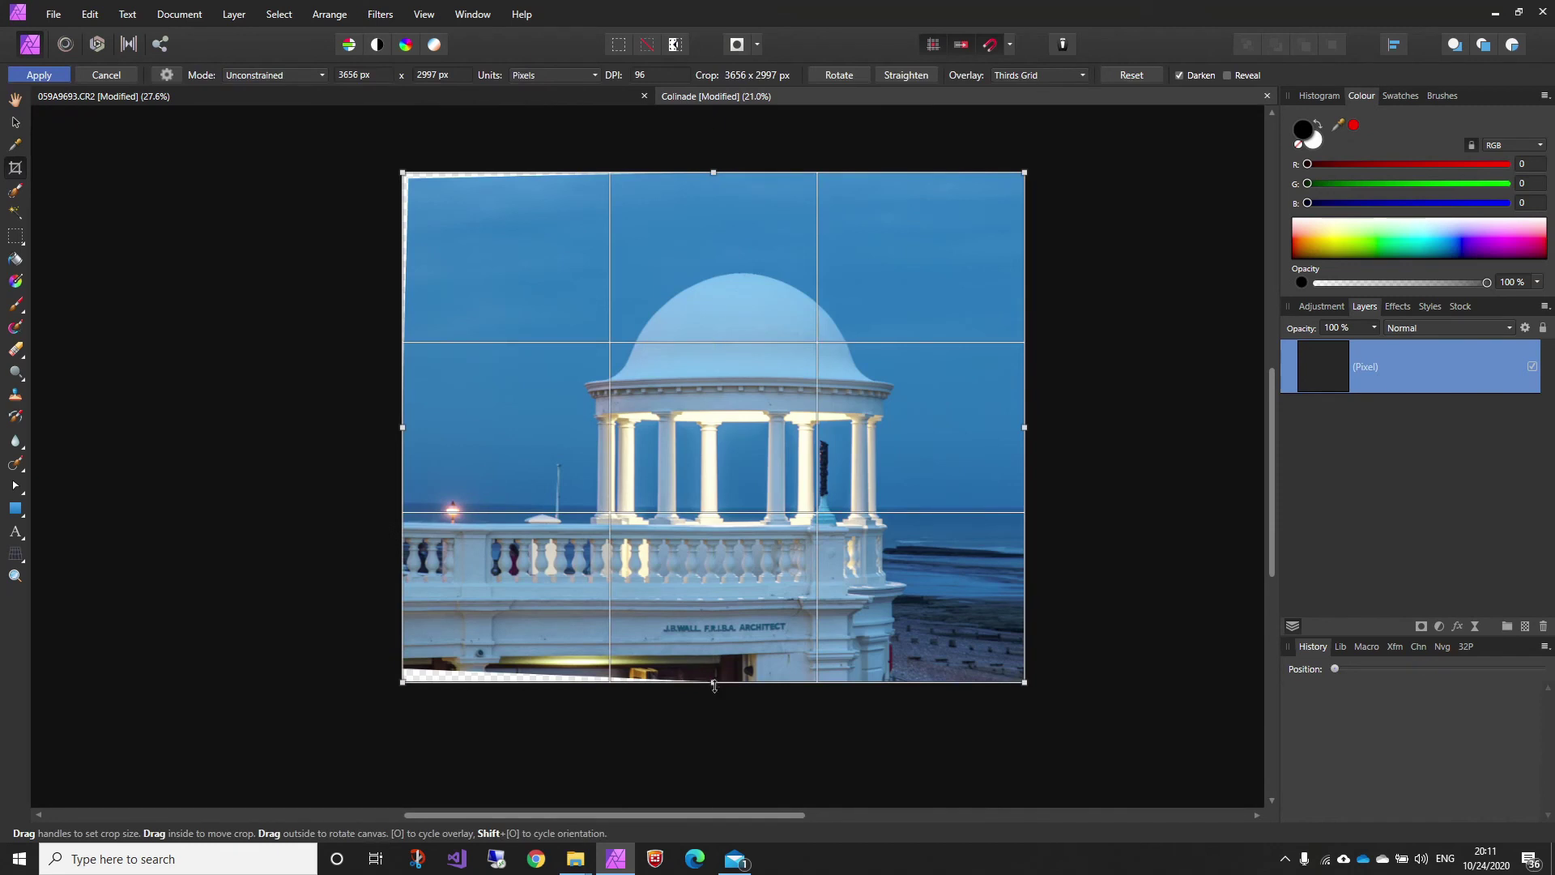
pyautogui.moveTo(713, 681); pyautogui.dragTo(713, 651)
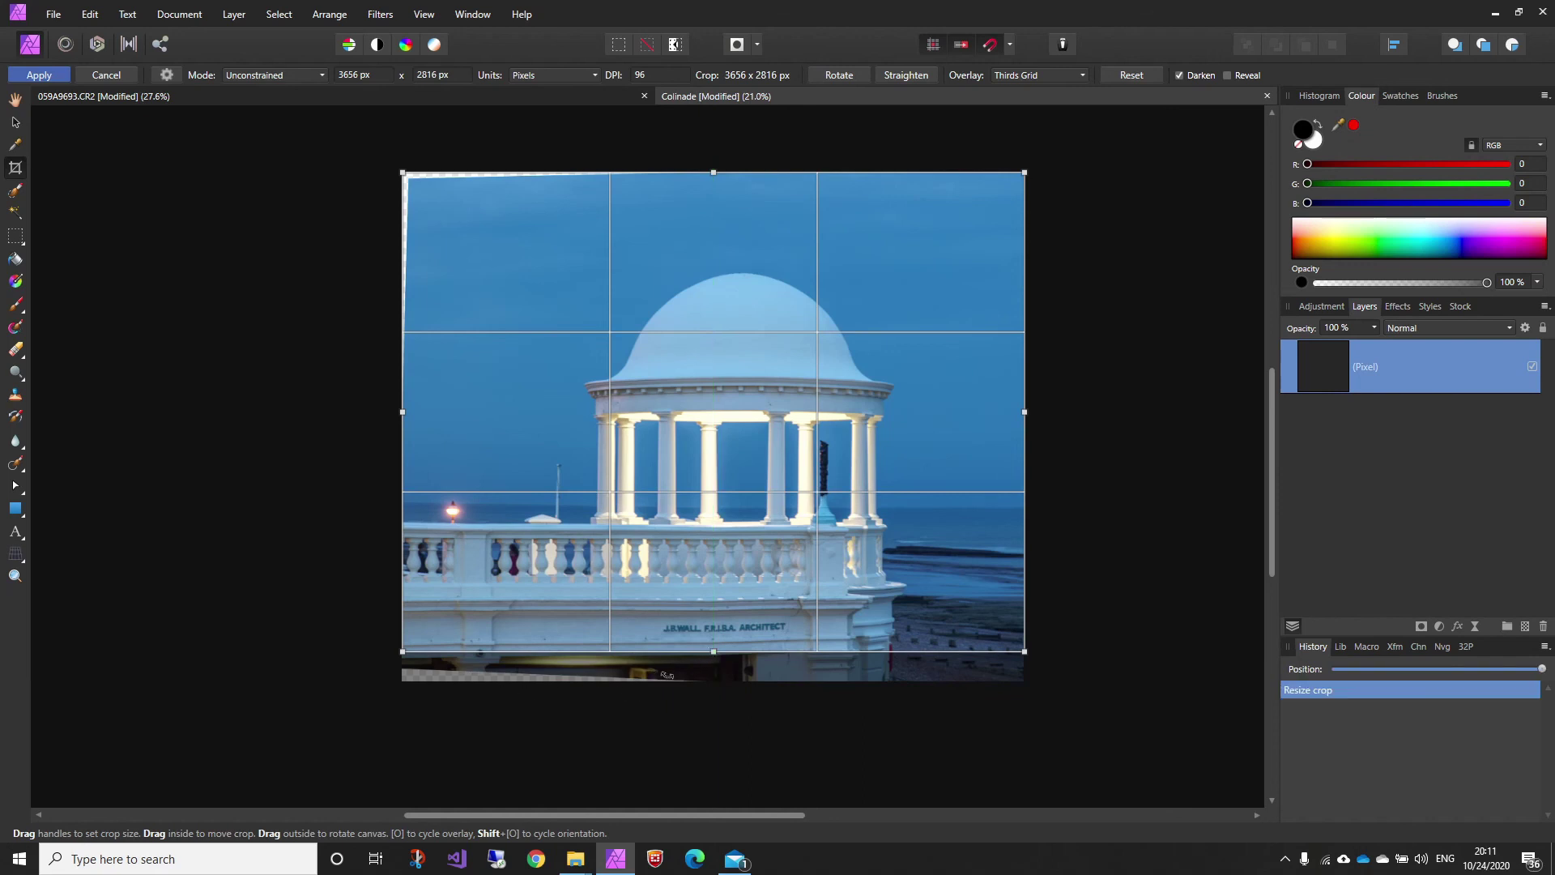
pyautogui.scroll(2, 557, 440)
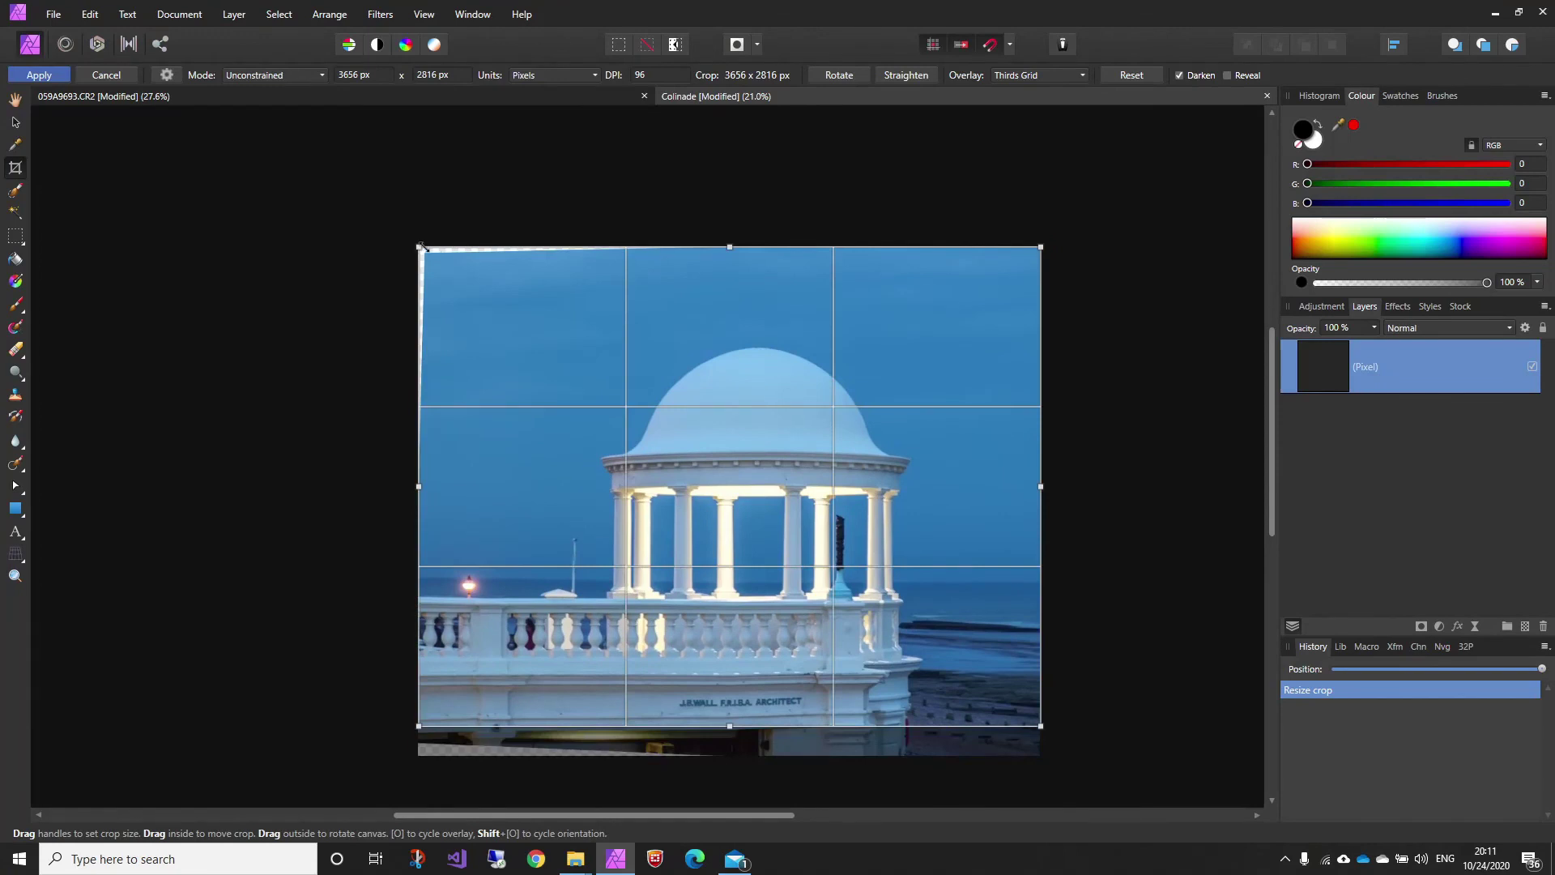
pyautogui.moveTo(418, 247); pyautogui.dragTo(428, 257)
# Step: Commit the crop on the rotunda photo and reposition it in the view
pyautogui.press('h')
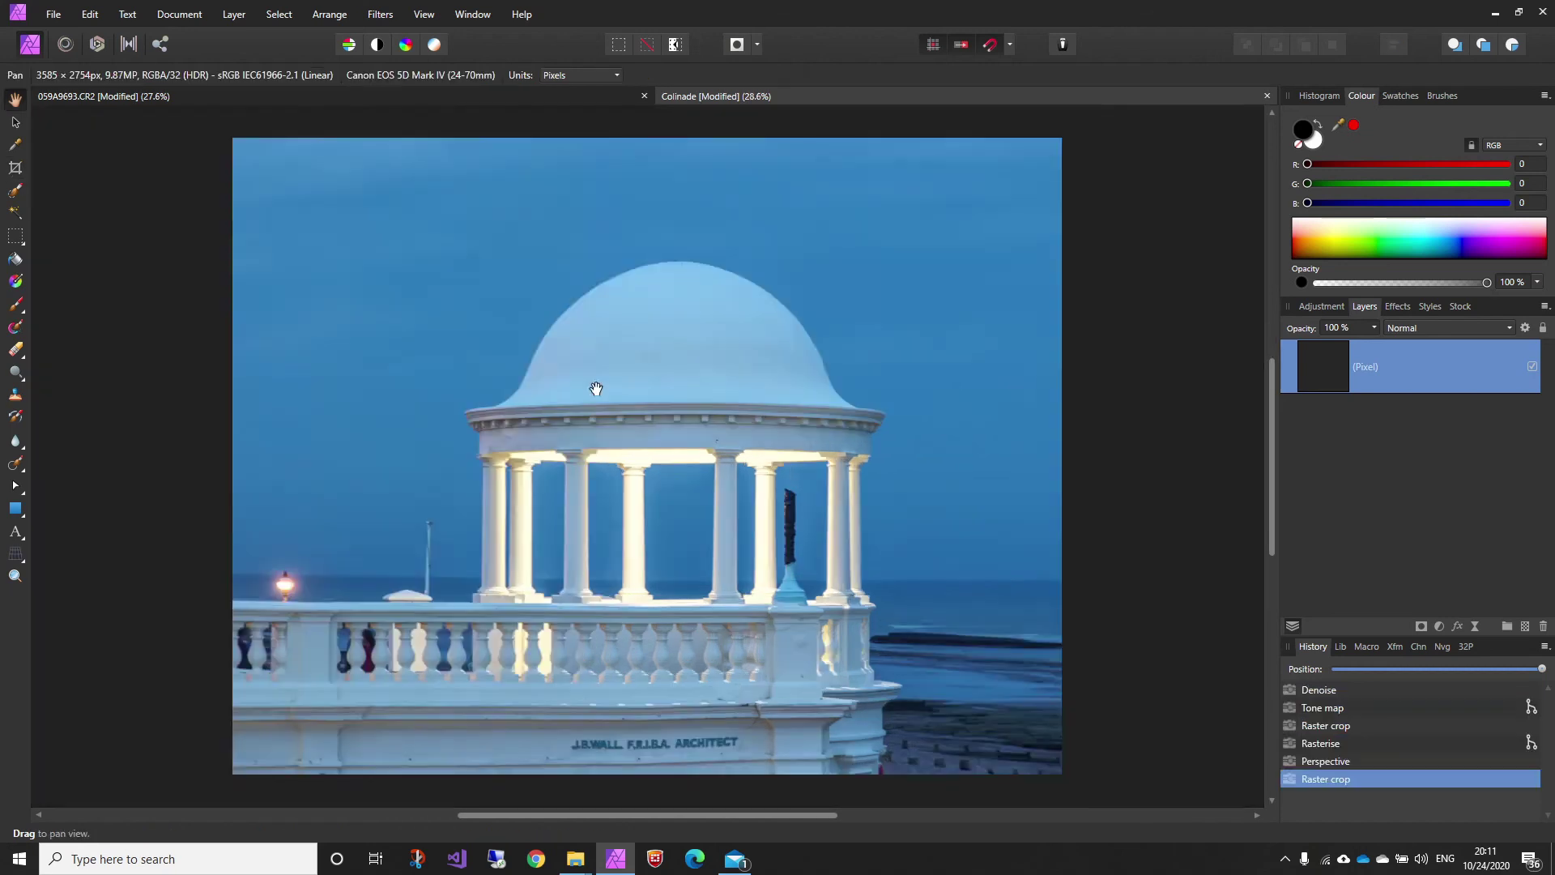
pyautogui.moveTo(559, 440); pyautogui.dragTo(636, 536)
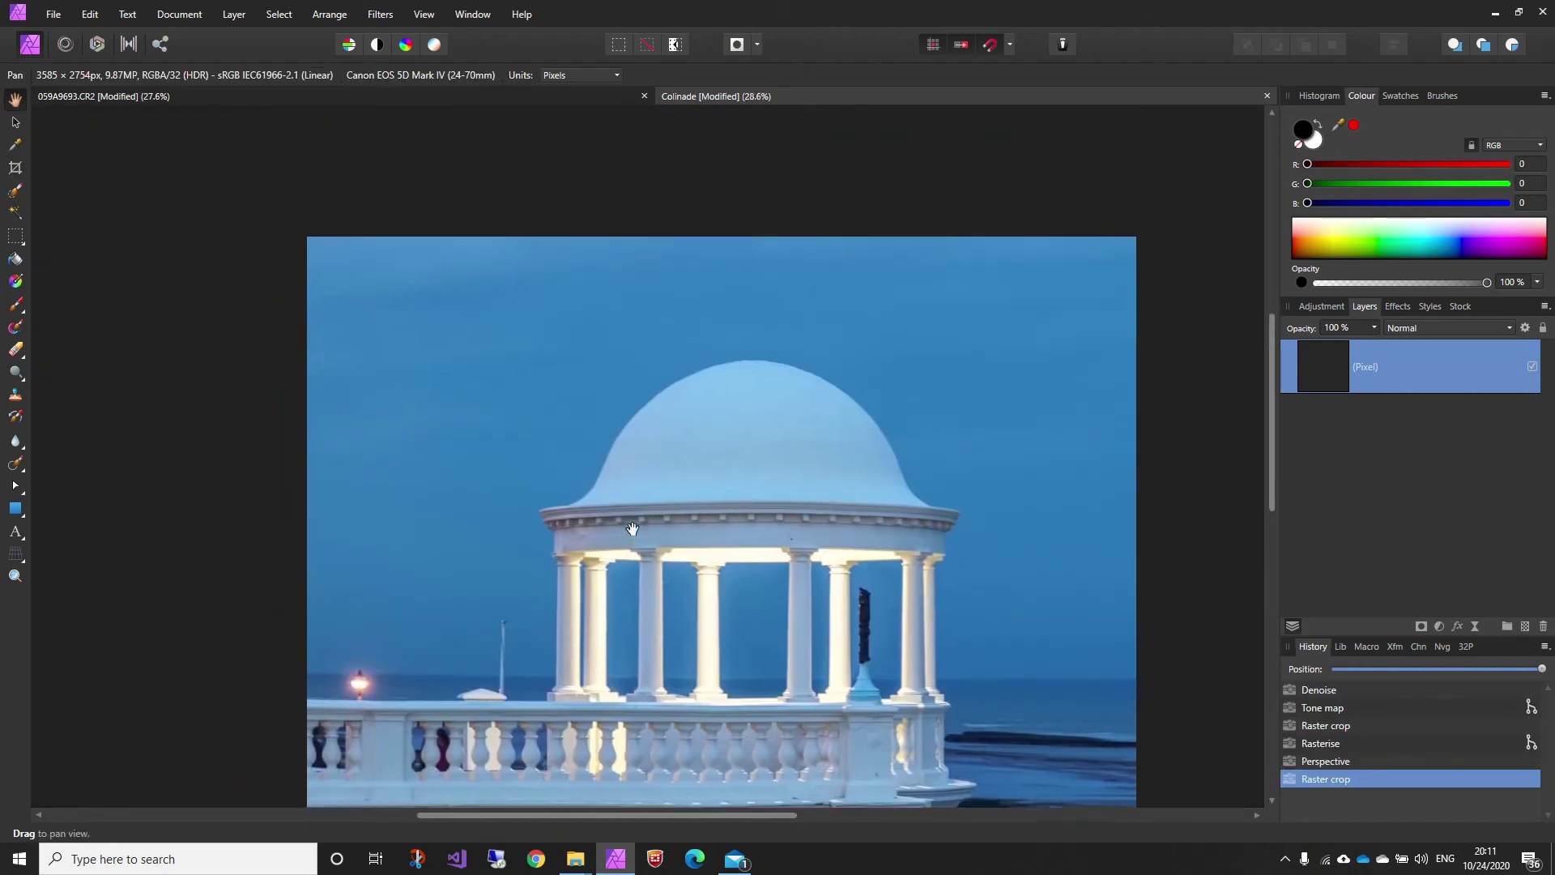
pyautogui.scroll(-2, 635, 536)
pyautogui.moveTo(604, 495); pyautogui.dragTo(670, 526)
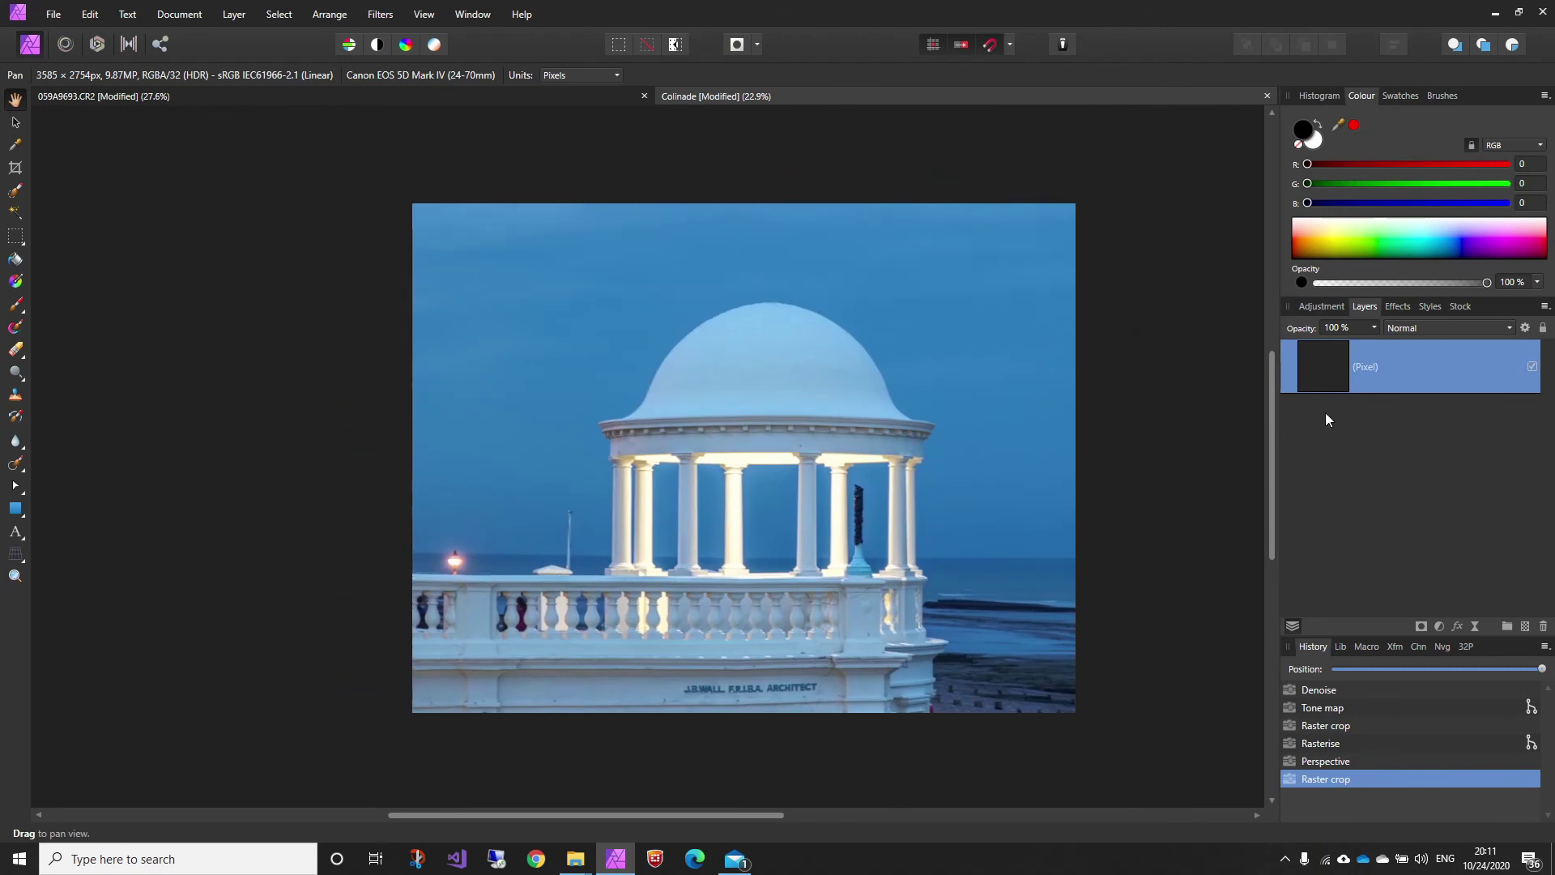
# Step: Apply Rasterise & Trim to the Pixel layer from its context menu
pyautogui.rightClick(1323, 367)
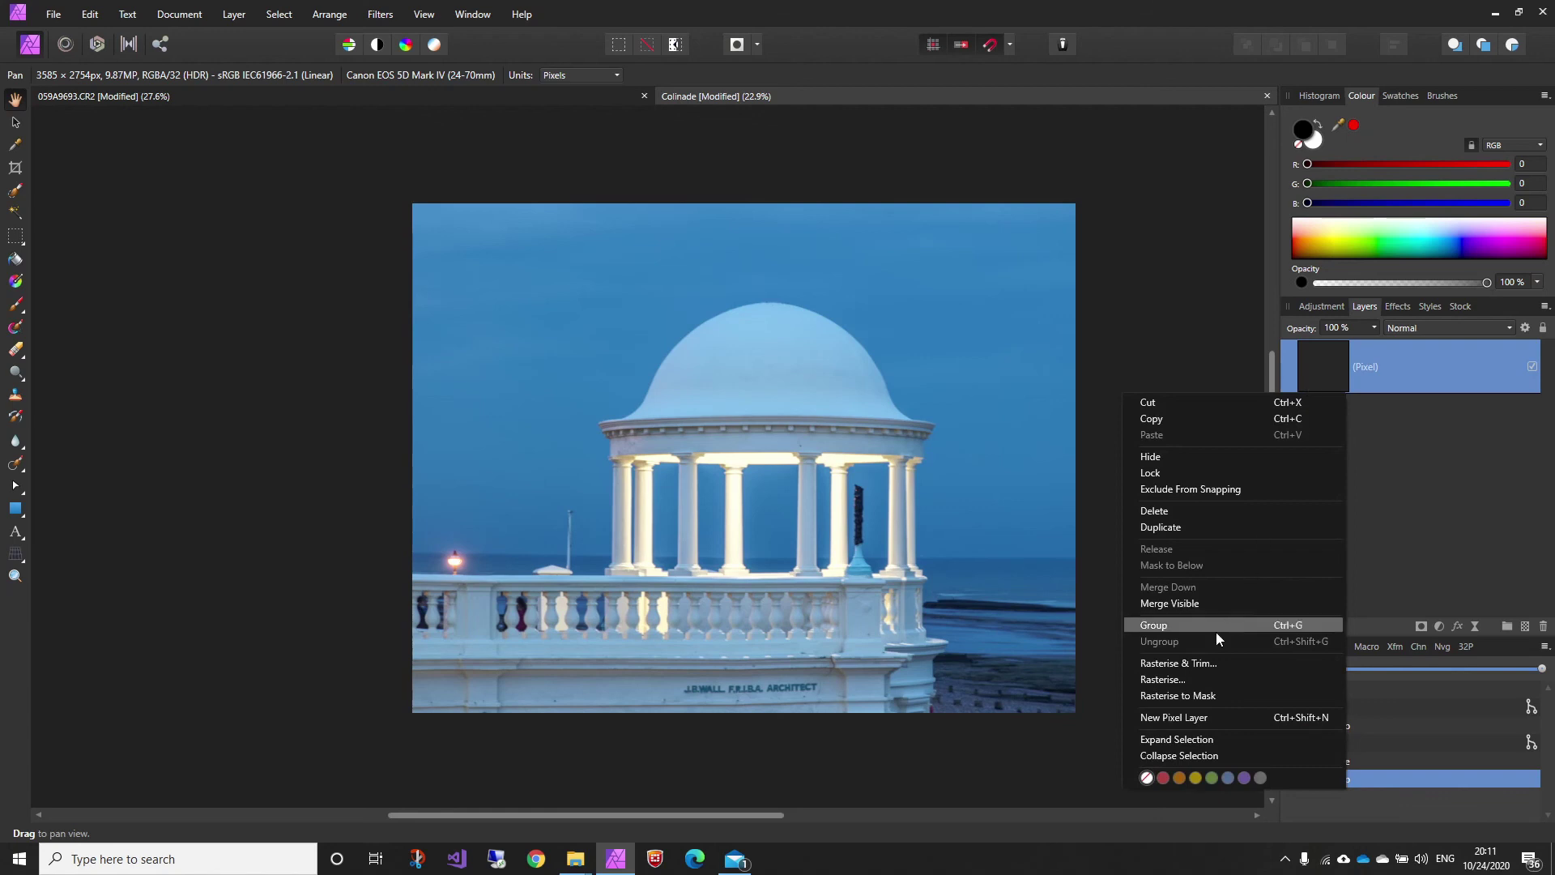
pyautogui.click(1186, 663)
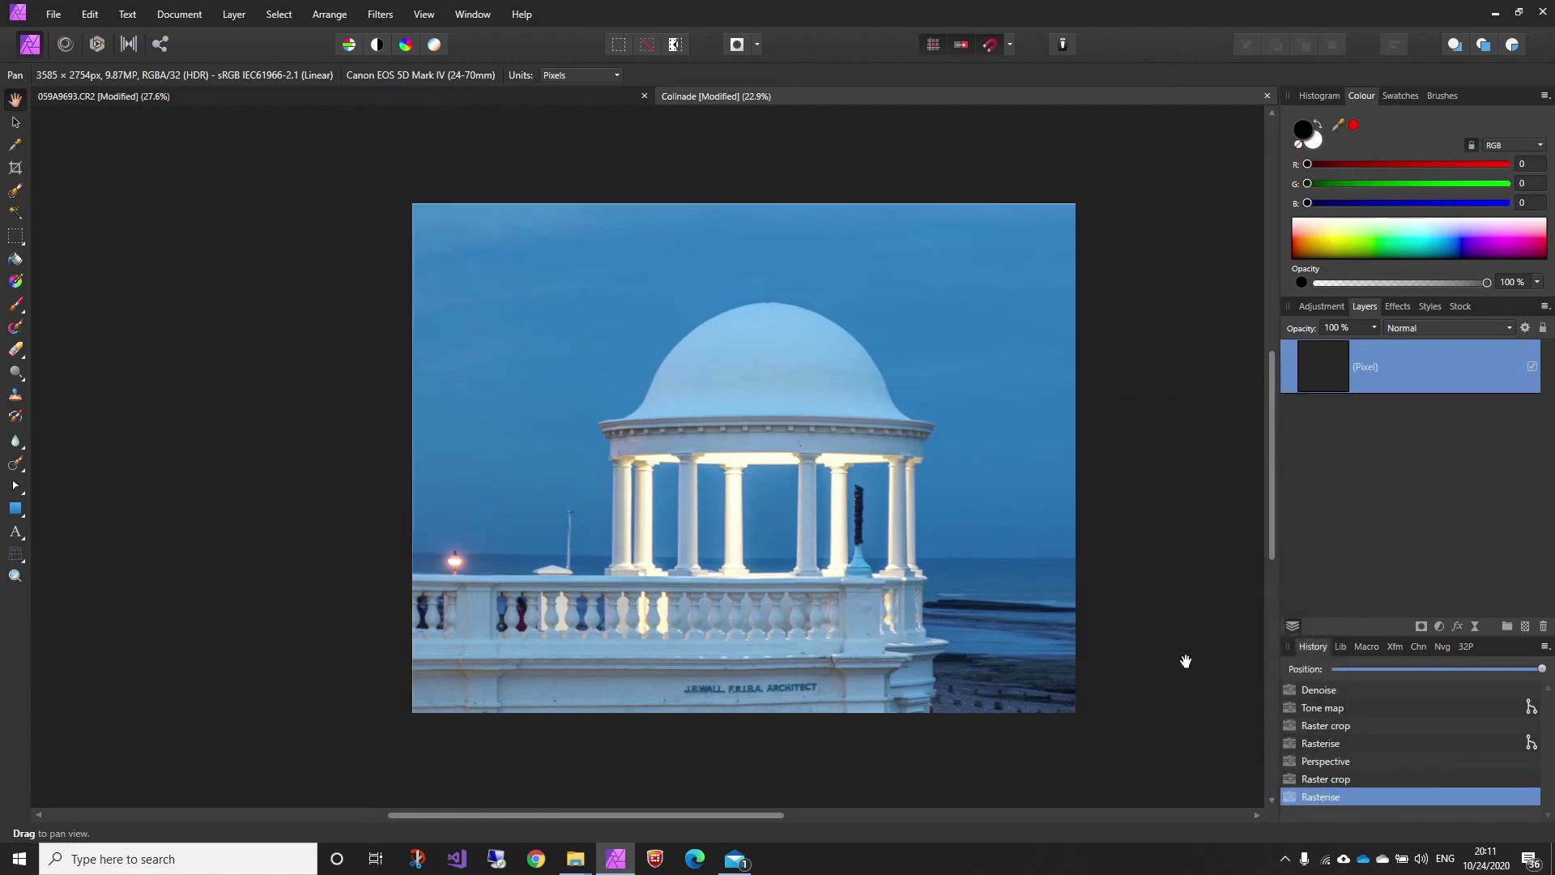
pyautogui.moveTo(944, 496); pyautogui.dragTo(855, 491)
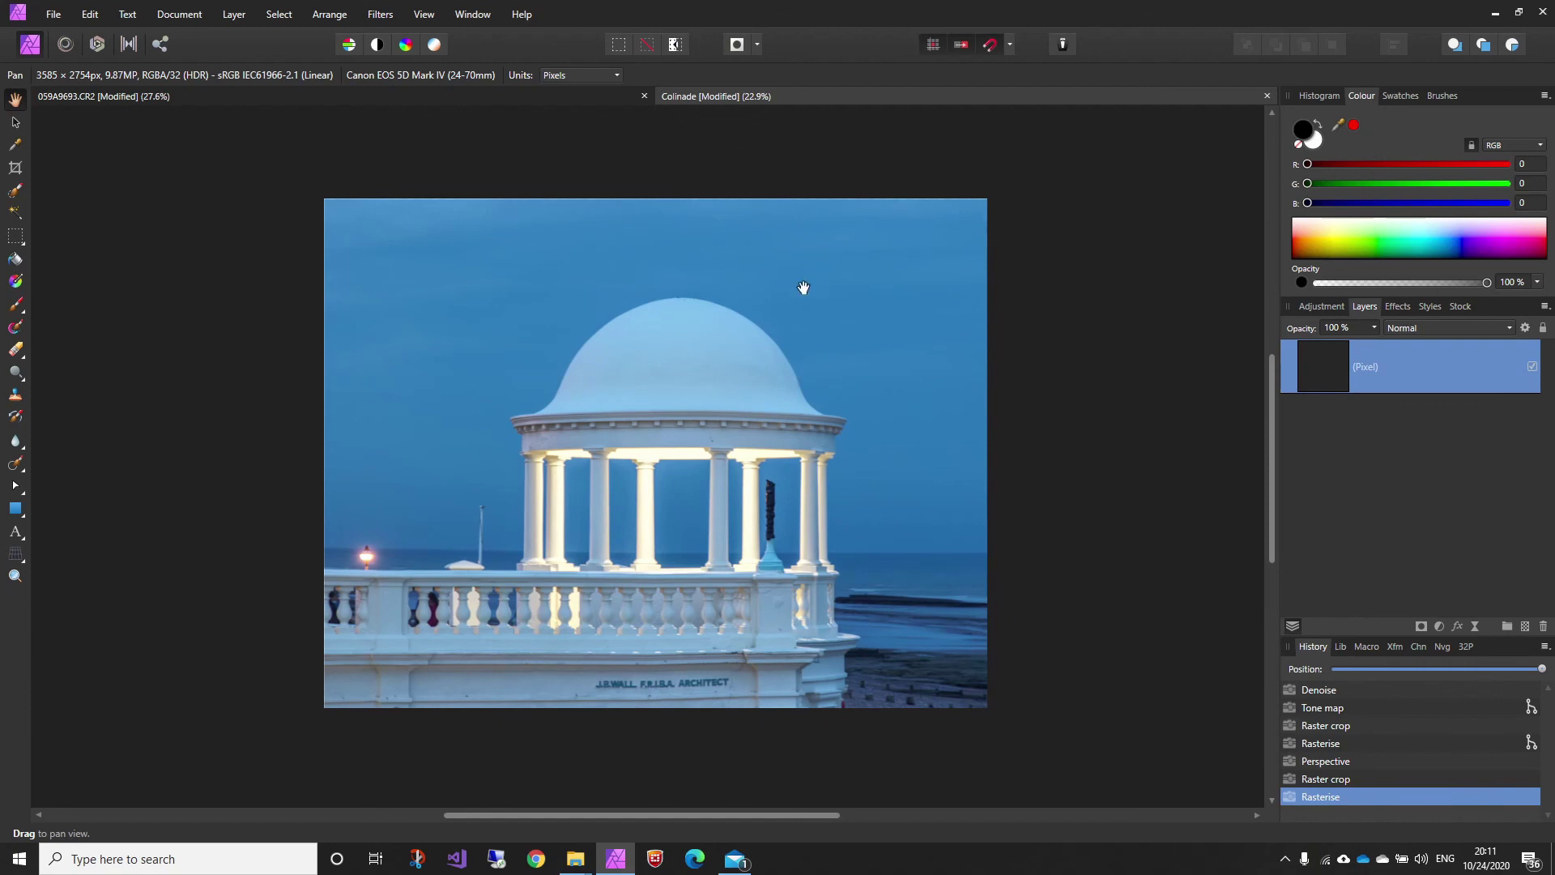
pyautogui.moveTo(904, 401); pyautogui.dragTo(962, 406)
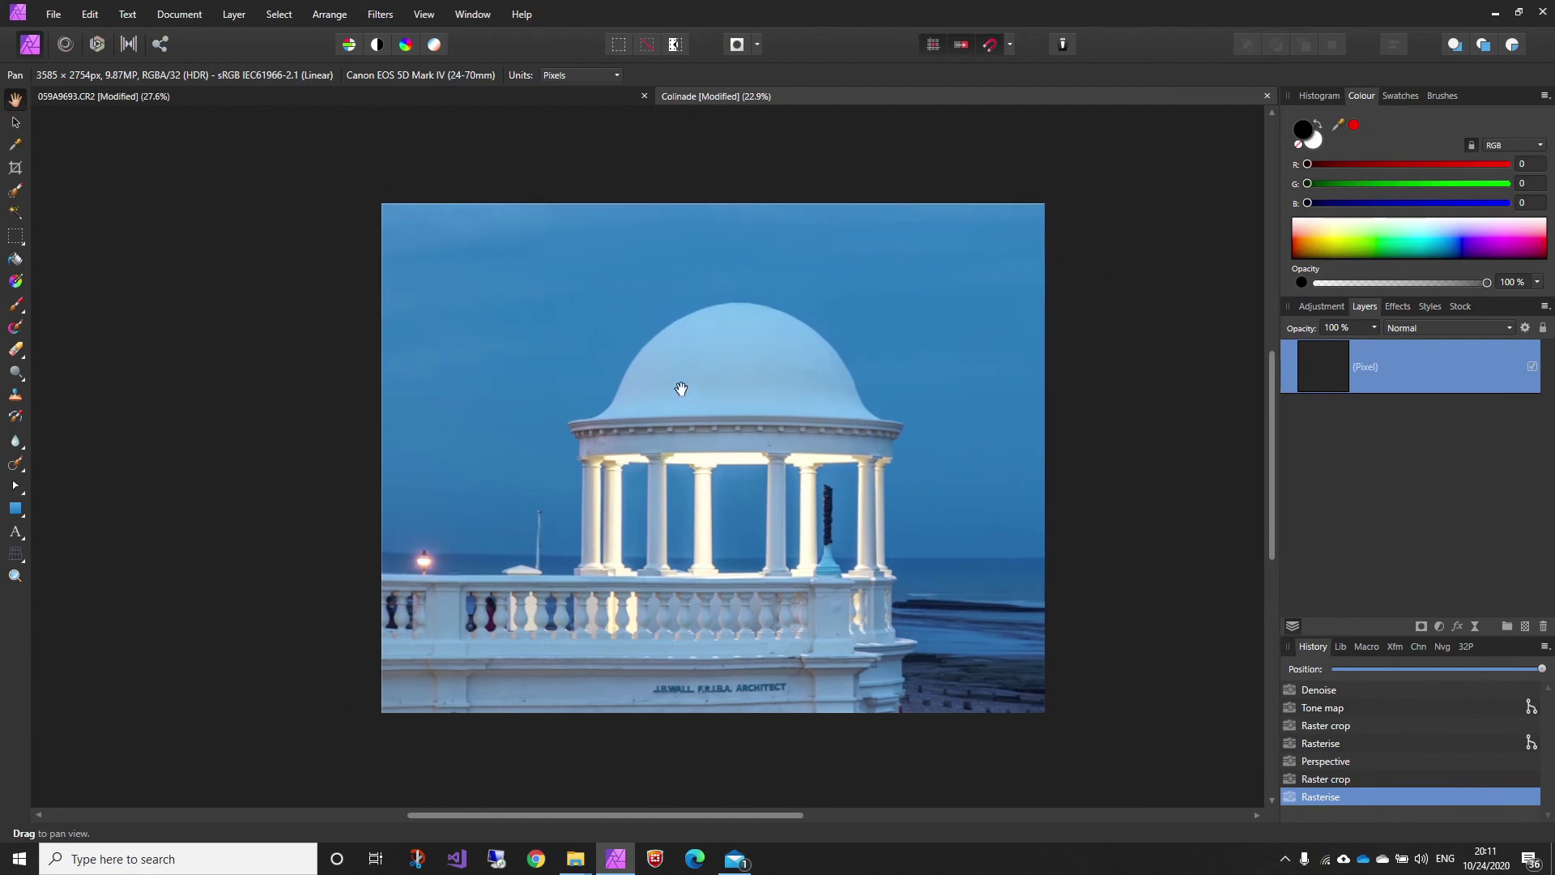